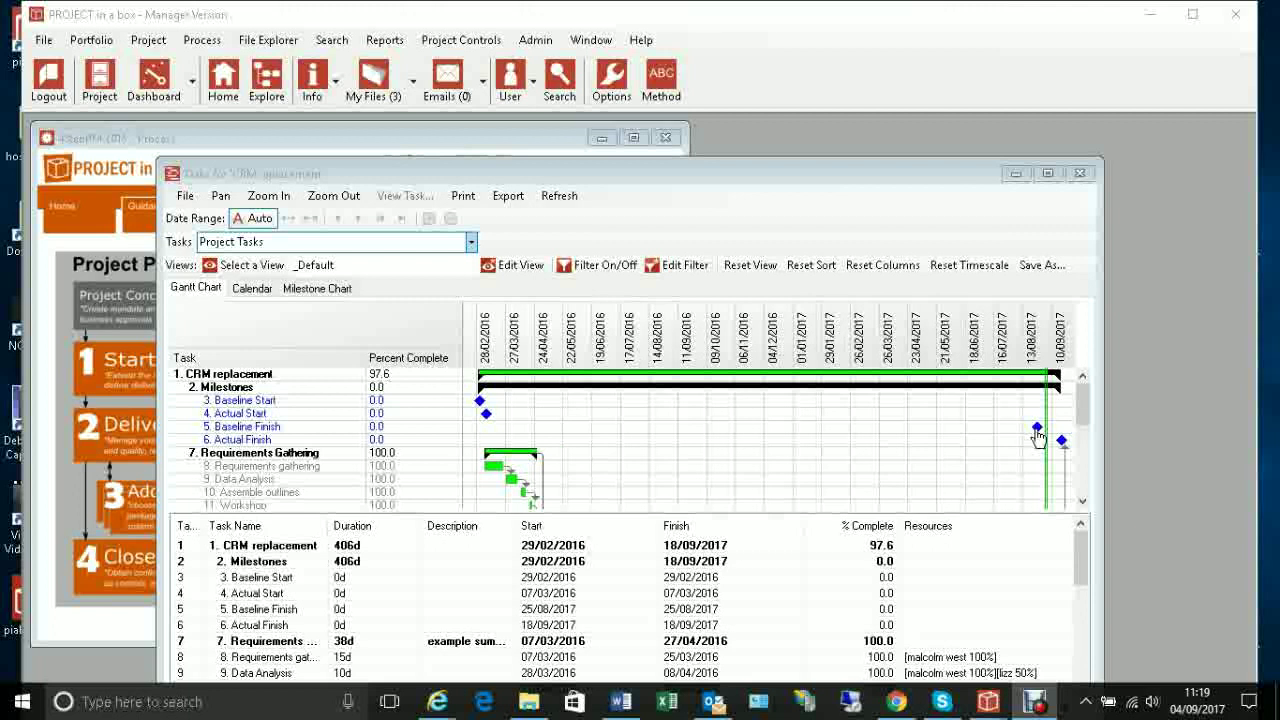
Enlarge the CRM replacement task plan to examine its baseline and actual milestones, and restore the window's size
{"action": "left_click_drag", "start_coordinate": [730, 183], "coordinate": [768, 173]}
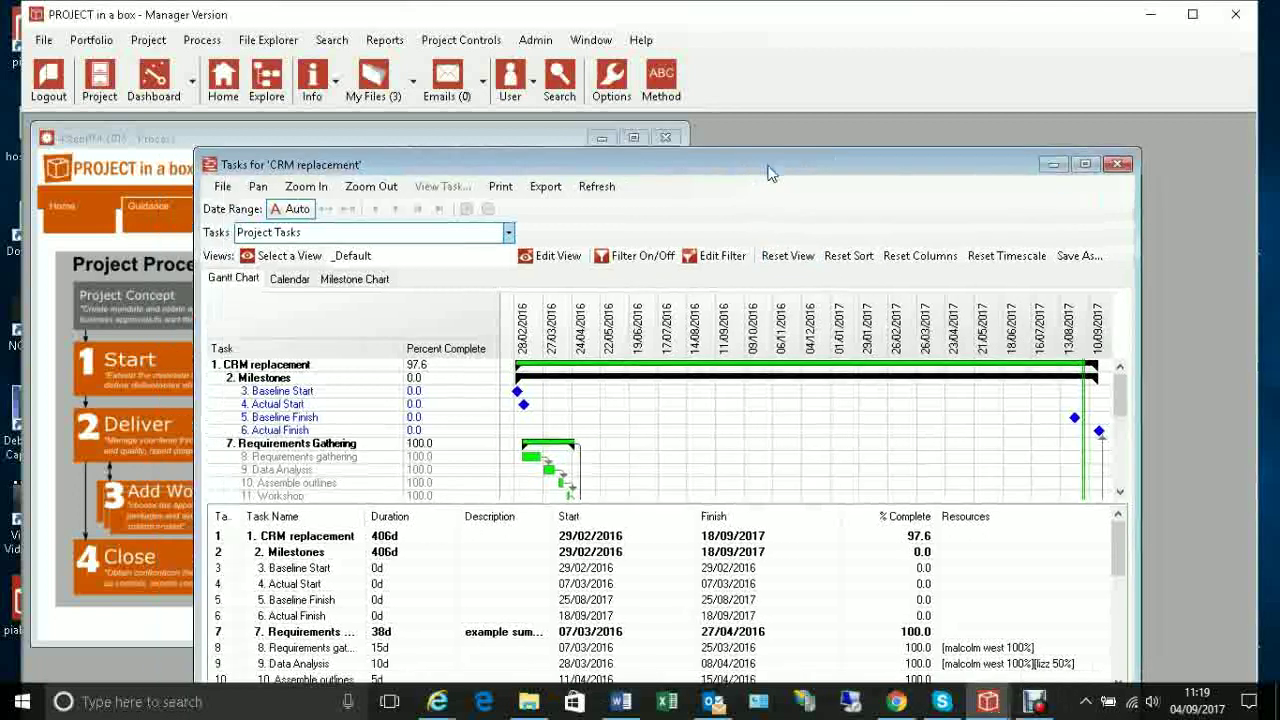
{"action": "double_click", "coordinate": [768, 173]}
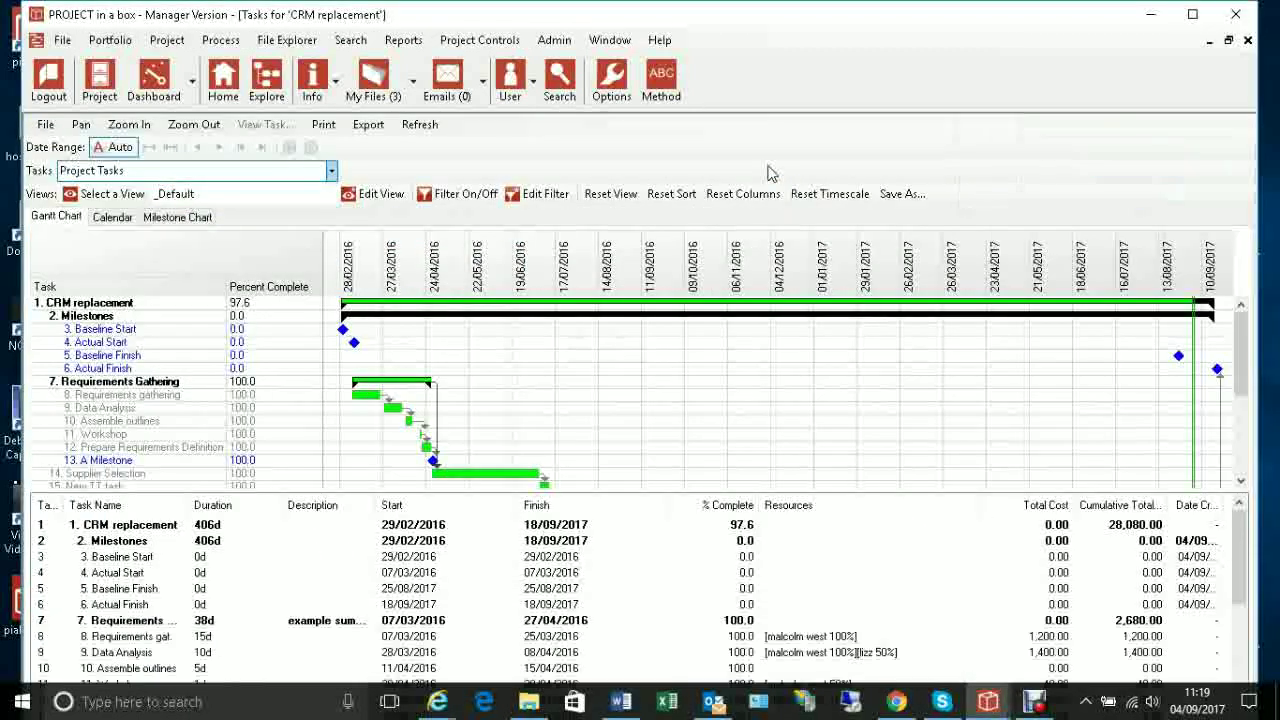
{"action": "left_click", "coordinate": [1228, 42]}
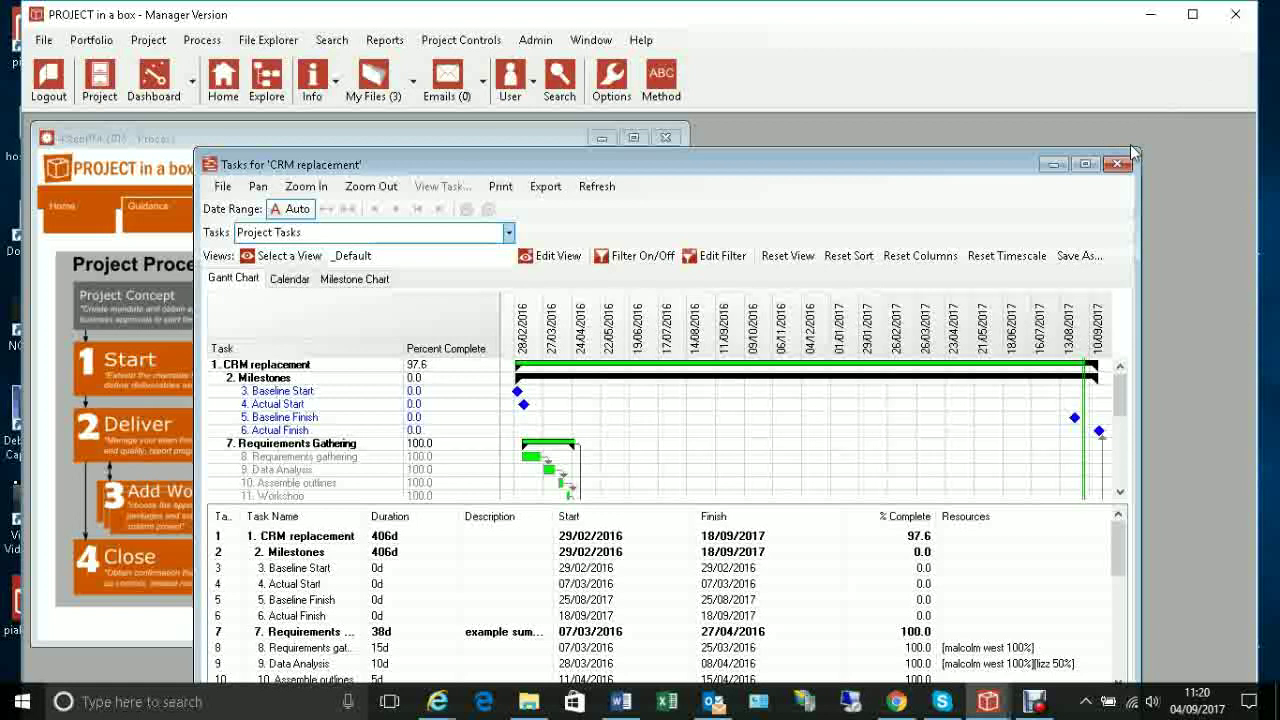
Examine the plan start and finish date columns in the project selection list and close it
{"action": "left_click", "coordinate": [100, 80]}
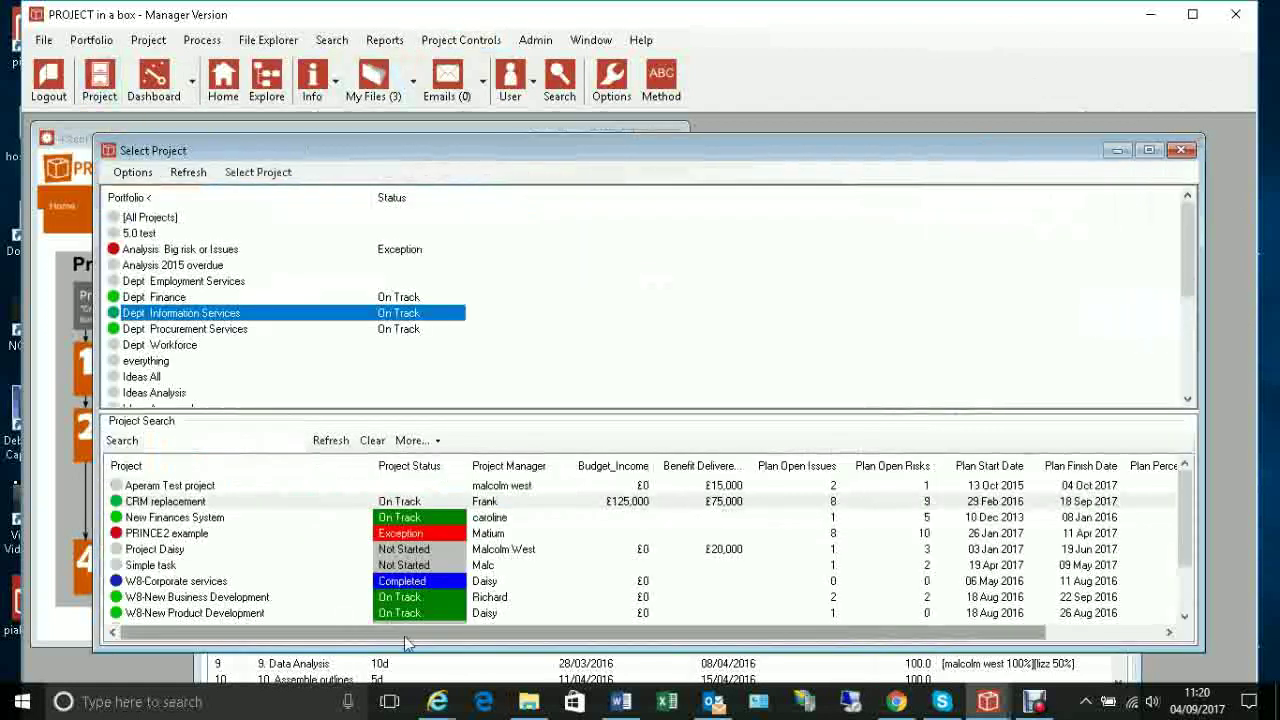
{"action": "left_click_drag", "start_coordinate": [404, 636], "coordinate": [416, 636]}
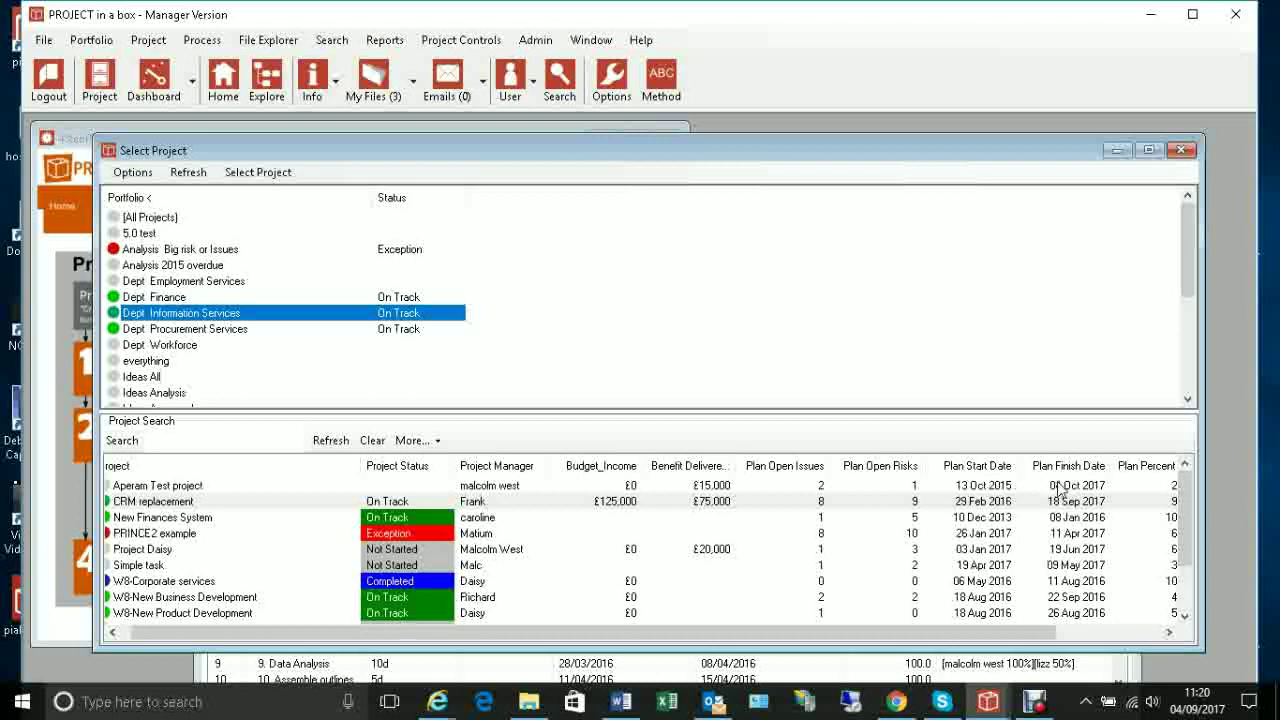
{"action": "left_click", "coordinate": [1181, 152]}
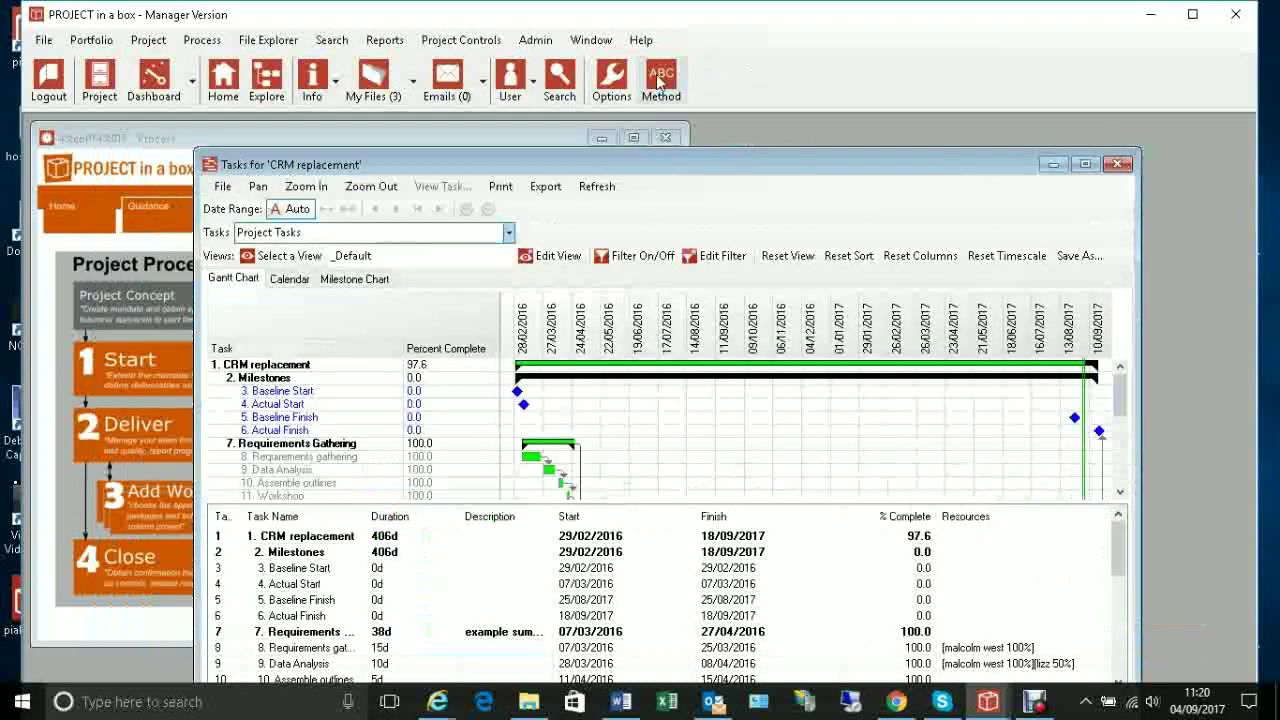
Open the Other Project Property Definitions, enable editing, and enlarge the window to show the Read From Plan column
{"action": "left_click", "coordinate": [536, 44]}
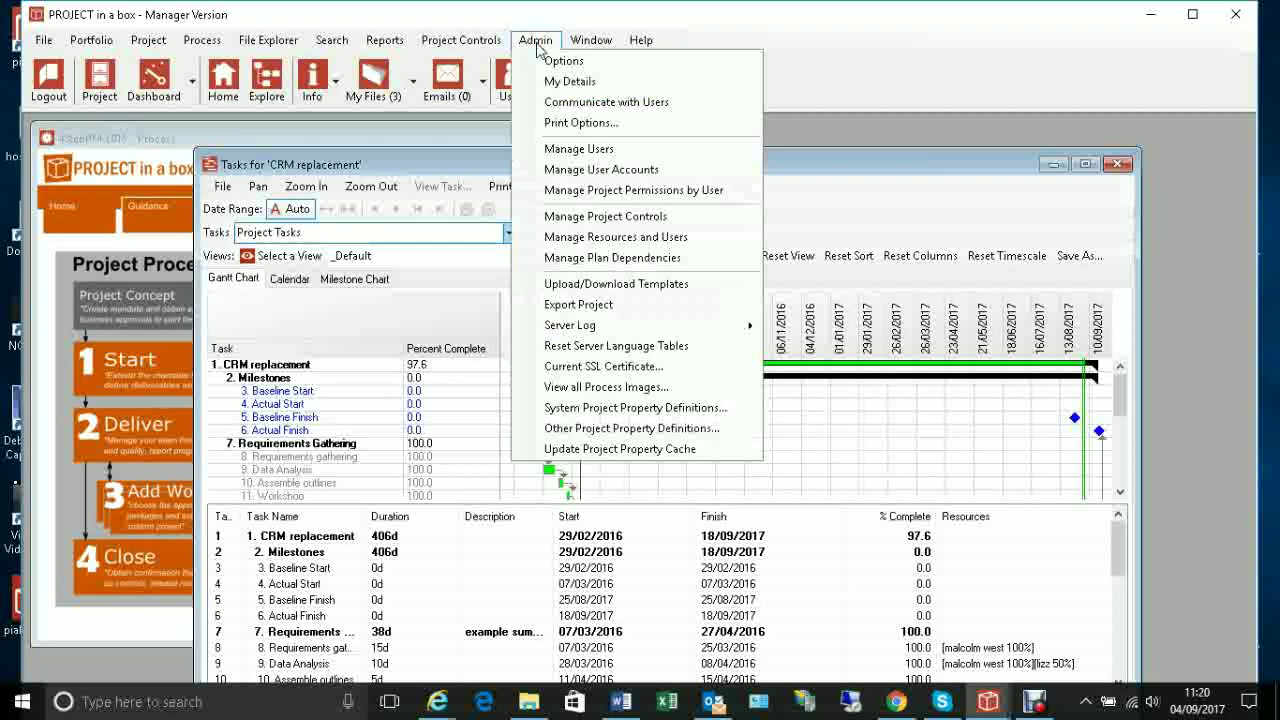
{"action": "left_click", "coordinate": [600, 432]}
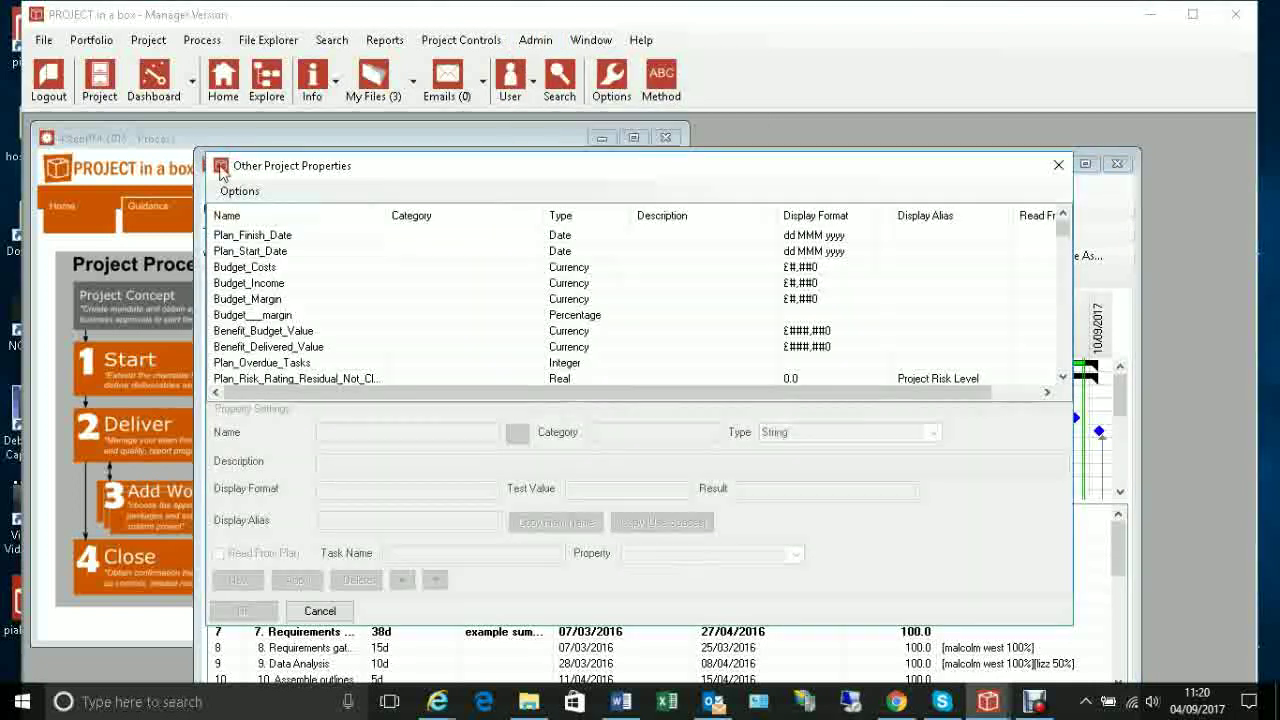
{"action": "left_click", "coordinate": [241, 192]}
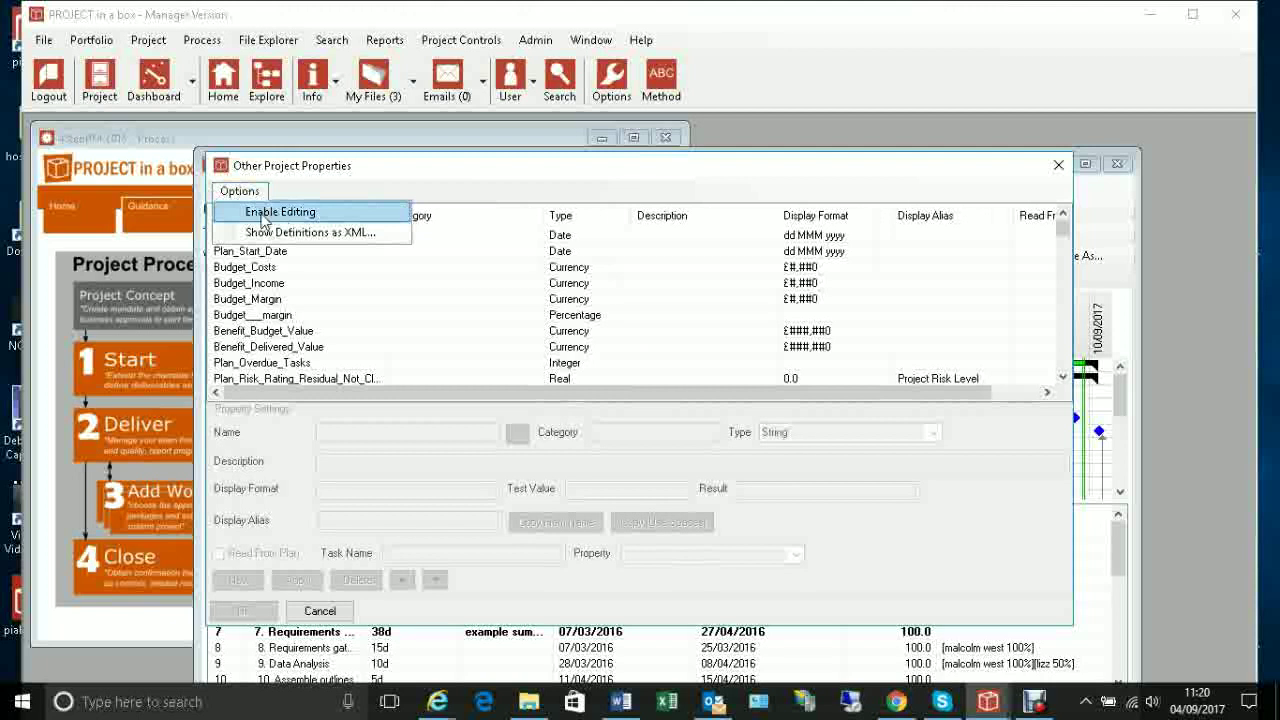
{"action": "left_click", "coordinate": [263, 218]}
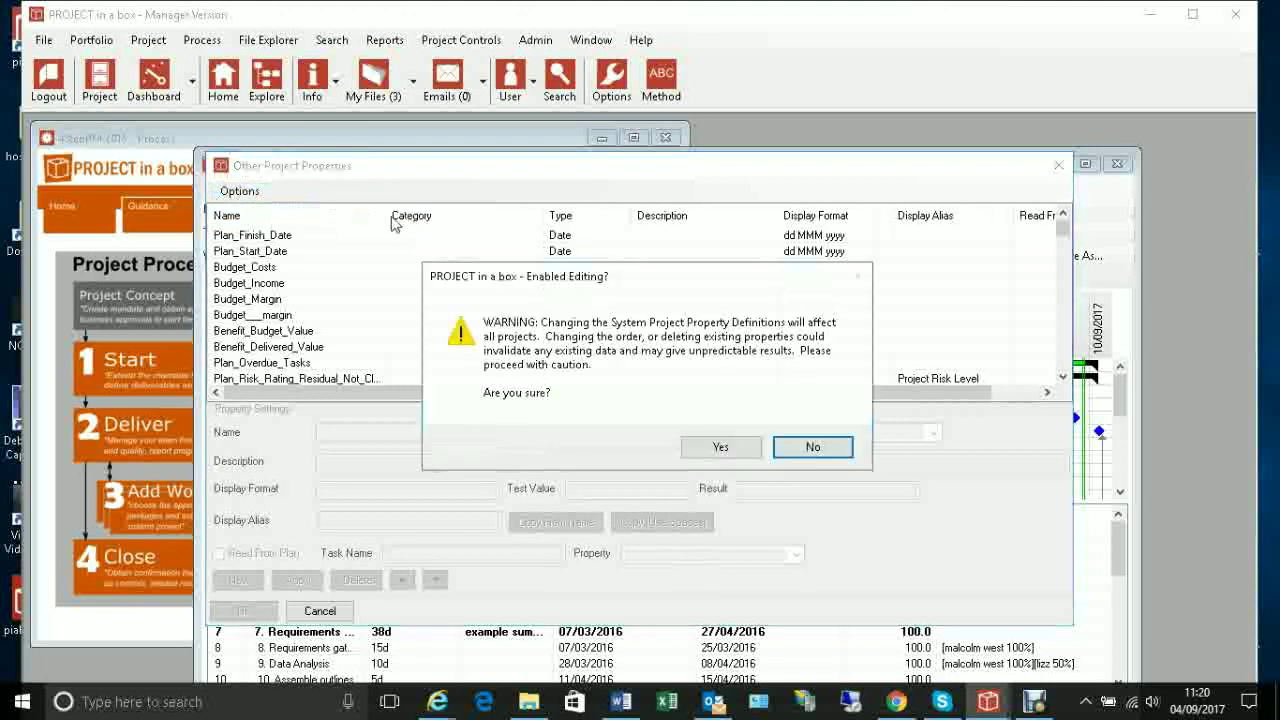
{"action": "left_click", "coordinate": [722, 448]}
{"action": "left_click_drag", "start_coordinate": [695, 152], "coordinate": [695, 44]}
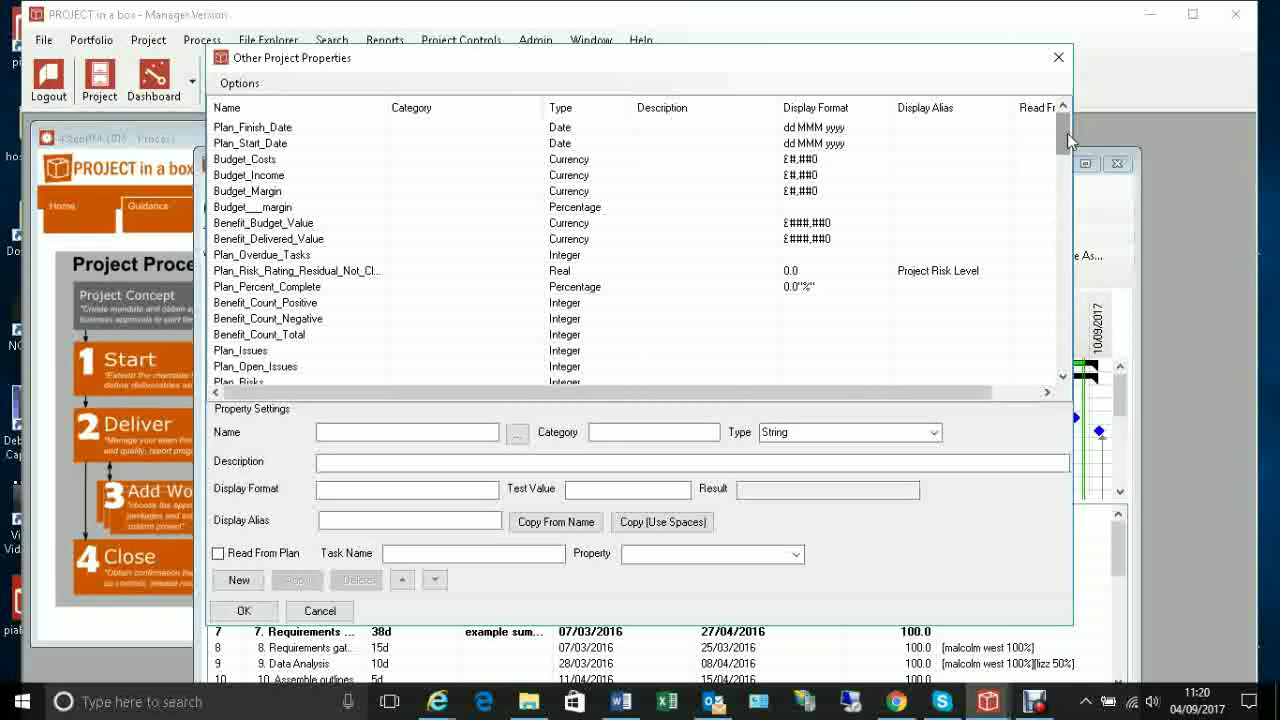
{"action": "left_click_drag", "start_coordinate": [1075, 157], "coordinate": [1179, 157]}
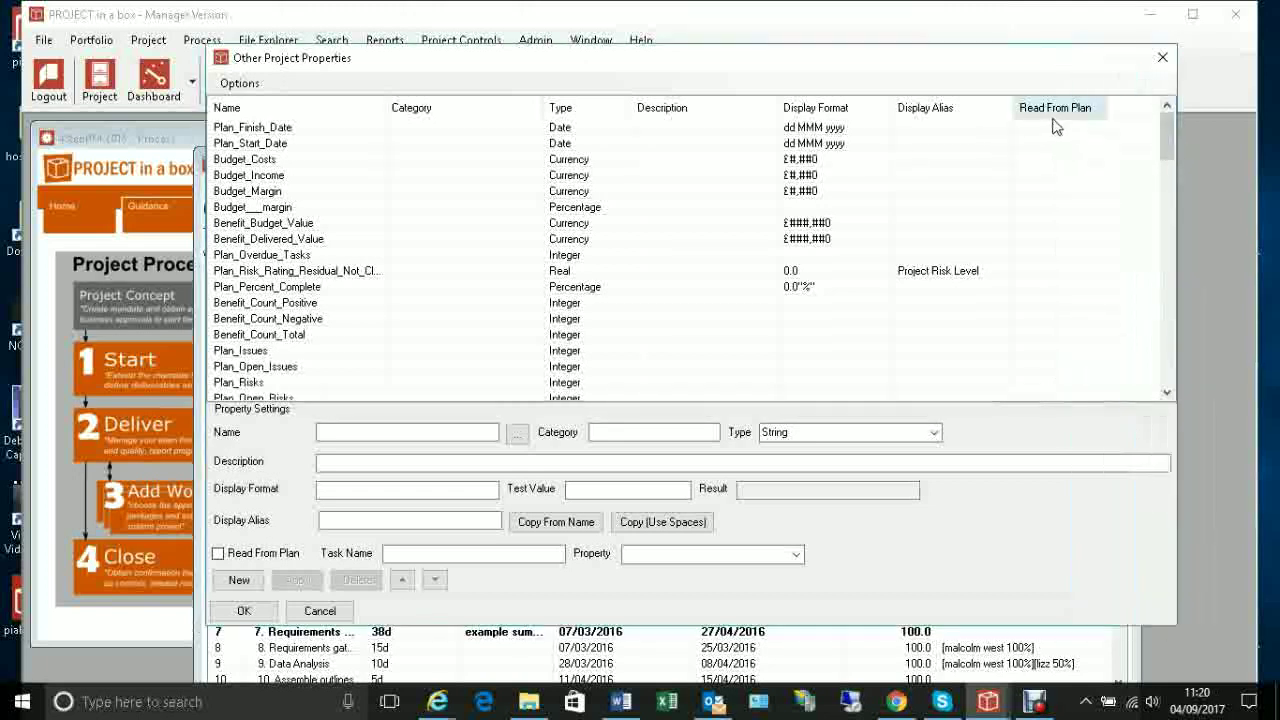
Examine the Baseline_Start and Baseline_Finish definitions that are read from the plan, and compare them with the standard plan properties
{"action": "left_click_drag", "start_coordinate": [1168, 135], "coordinate": [1172, 172]}
{"action": "left_click", "coordinate": [1044, 240]}
{"action": "left_click", "coordinate": [1036, 255]}
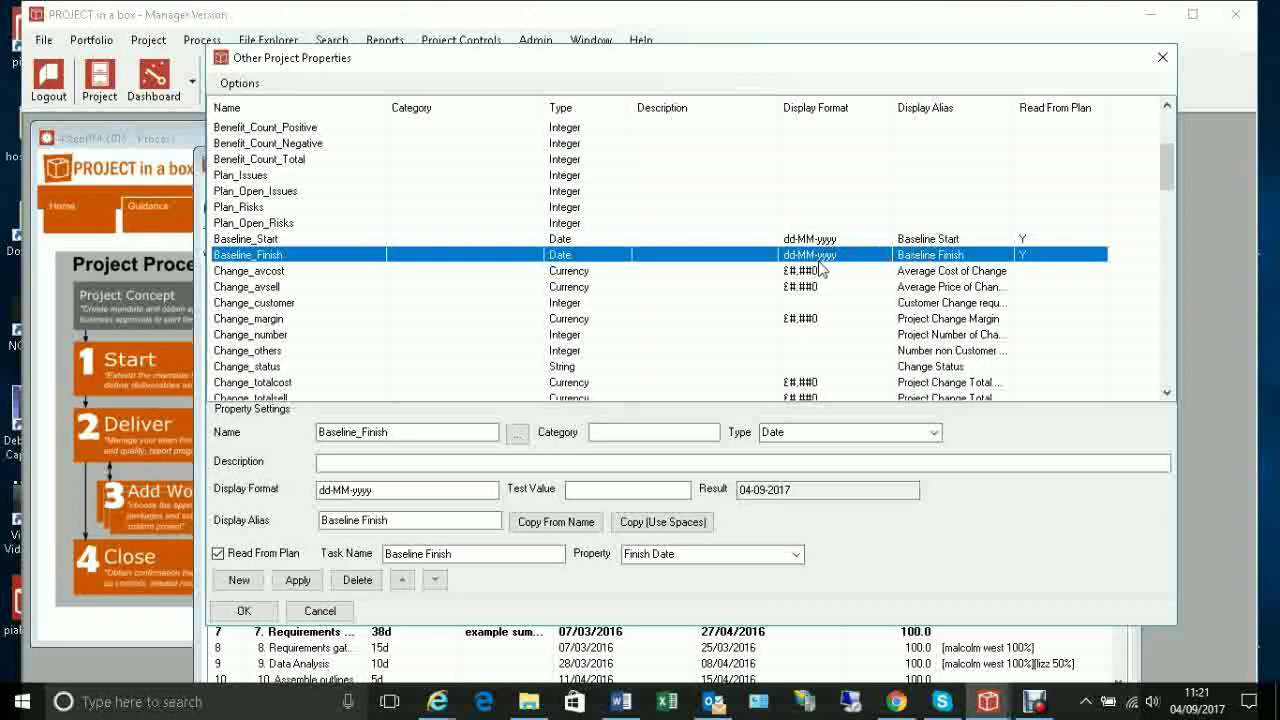
{"action": "scroll", "coordinate": [1171, 166], "scroll_direction": "up", "scroll_amount": 1}
{"action": "left_click_drag", "start_coordinate": [1171, 166], "coordinate": [1175, 103]}
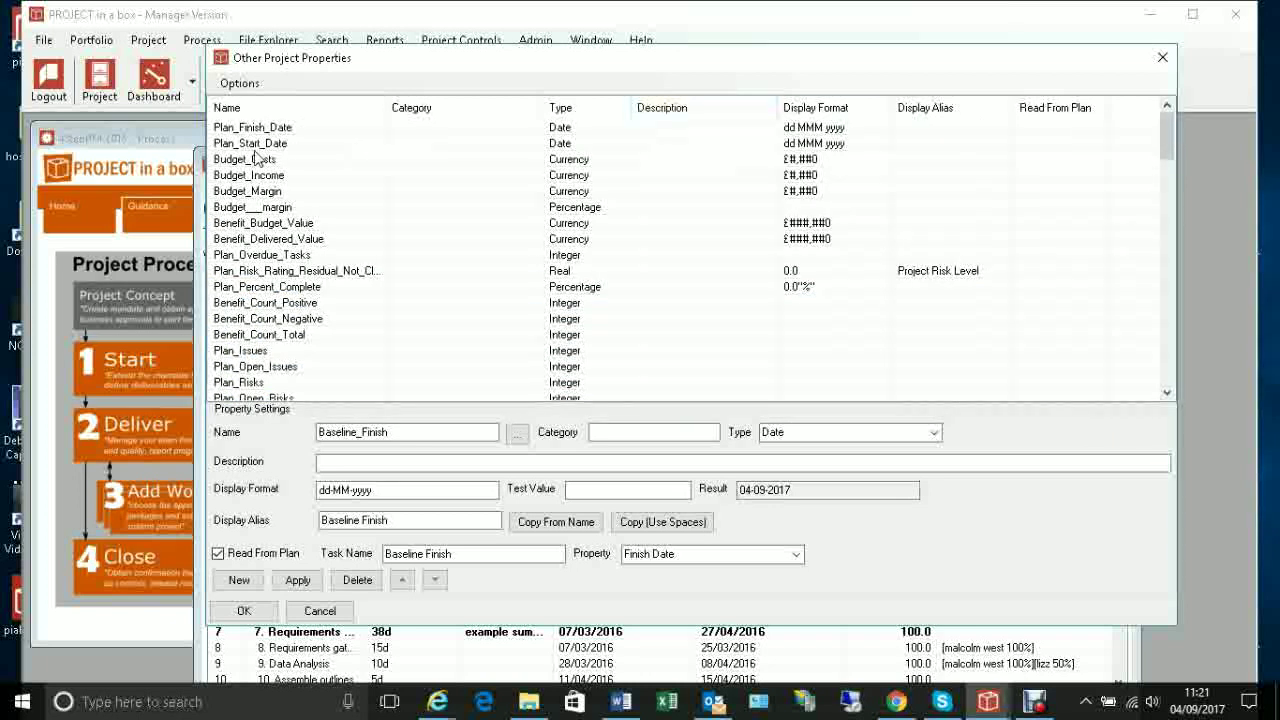
Add a new project property at the list's end, read from the plan, named Actual_Finish with type Date
{"action": "left_click_drag", "start_coordinate": [1172, 143], "coordinate": [1174, 181]}
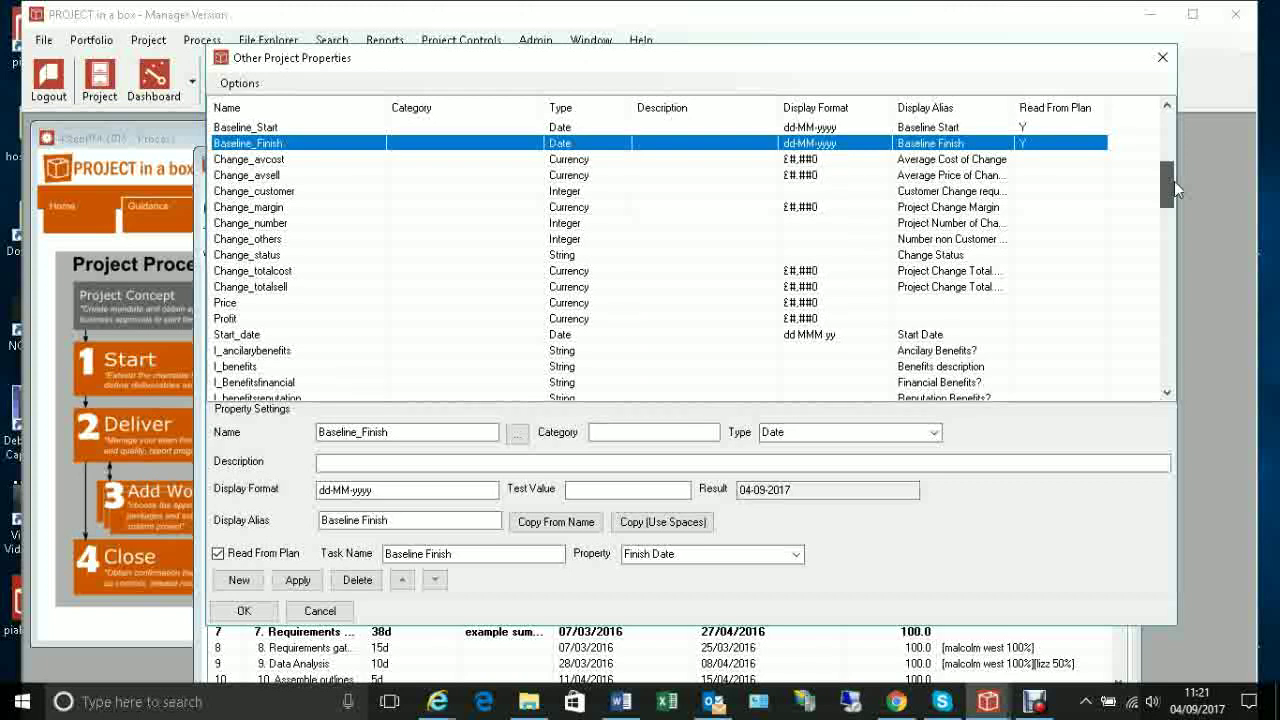
{"action": "left_click_drag", "start_coordinate": [1173, 181], "coordinate": [1172, 360]}
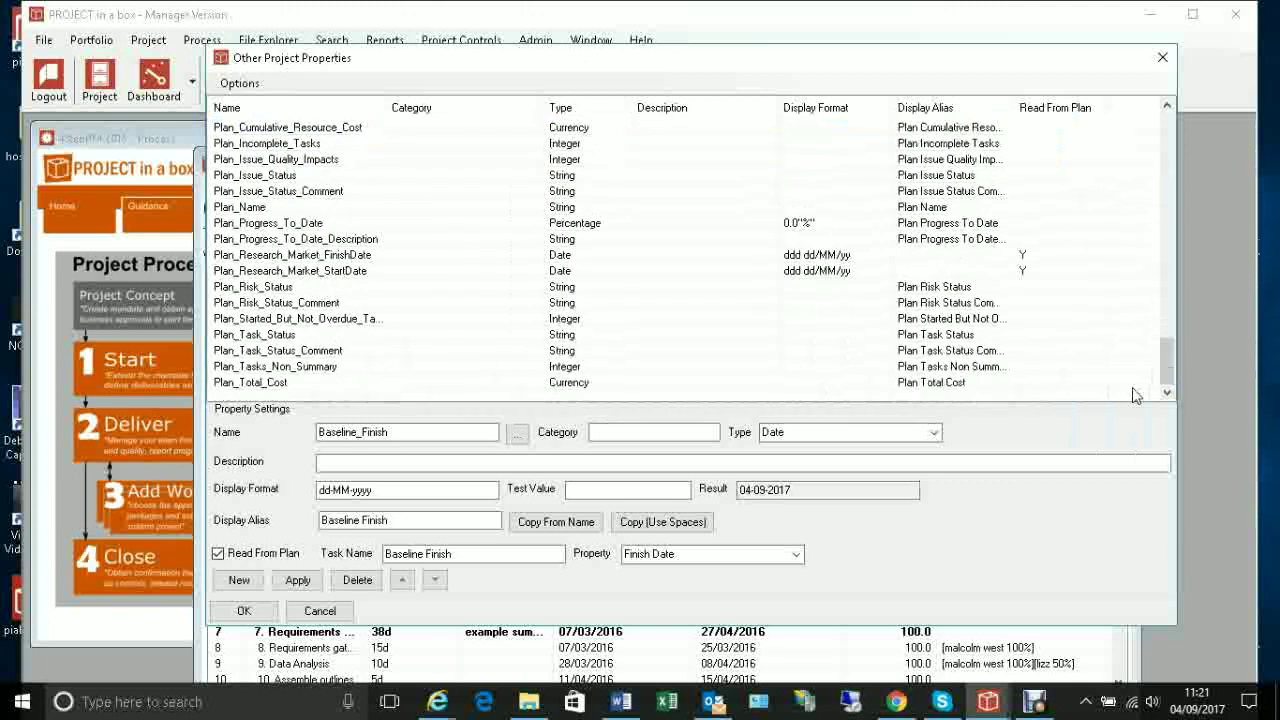
{"action": "left_click", "coordinate": [240, 579]}
{"action": "left_click", "coordinate": [218, 555]}
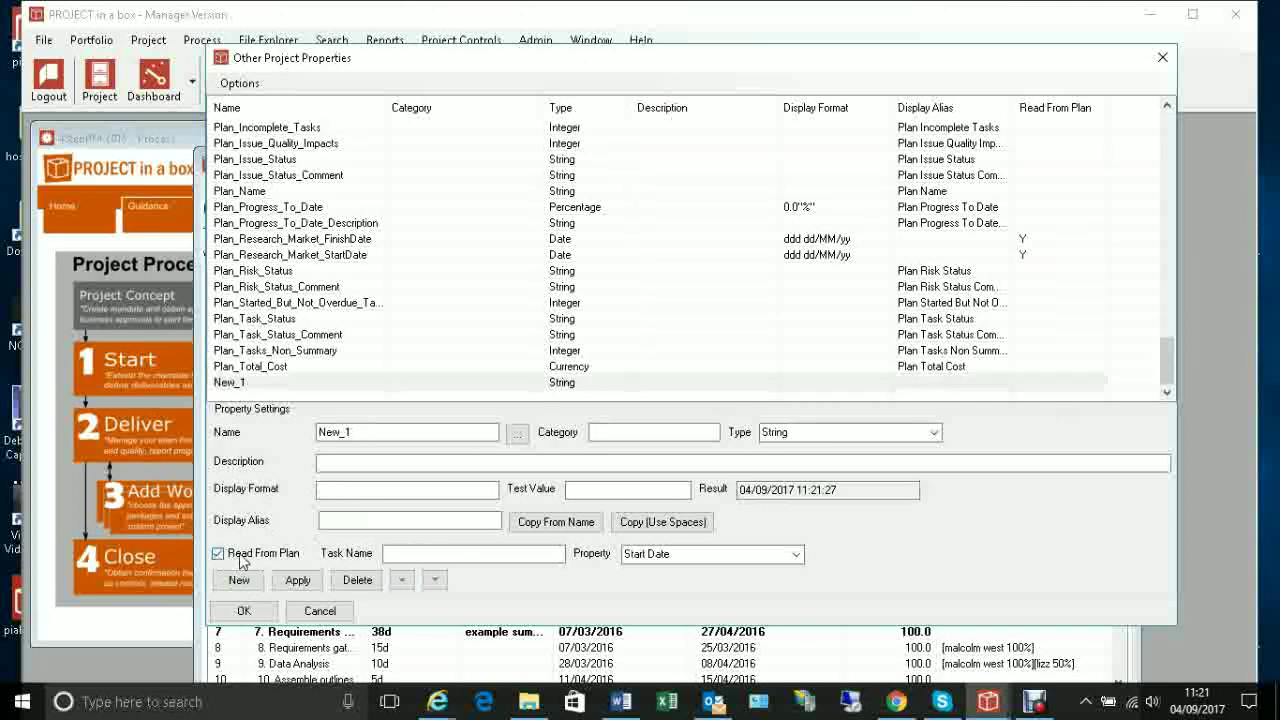
{"action": "left_click", "coordinate": [370, 429]}
{"action": "left_click_drag", "start_coordinate": [370, 427], "coordinate": [312, 436]}
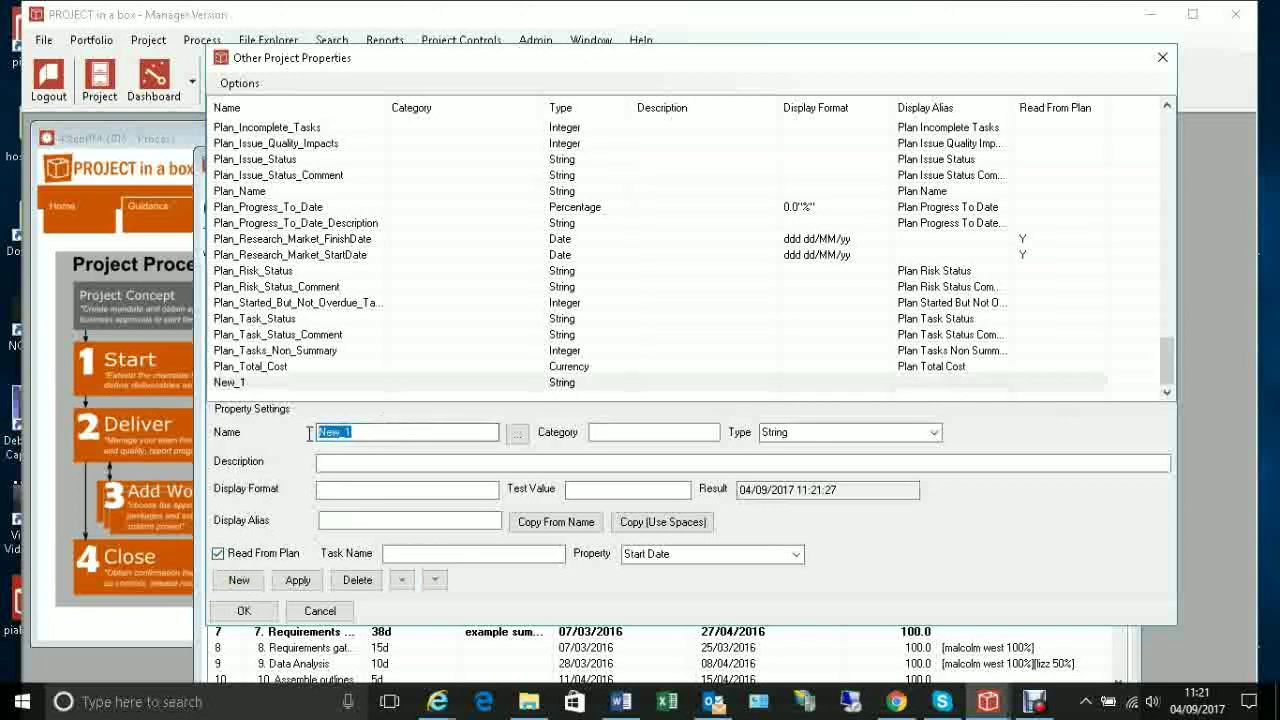
{"action": "type", "text": "Actual_Finish"}
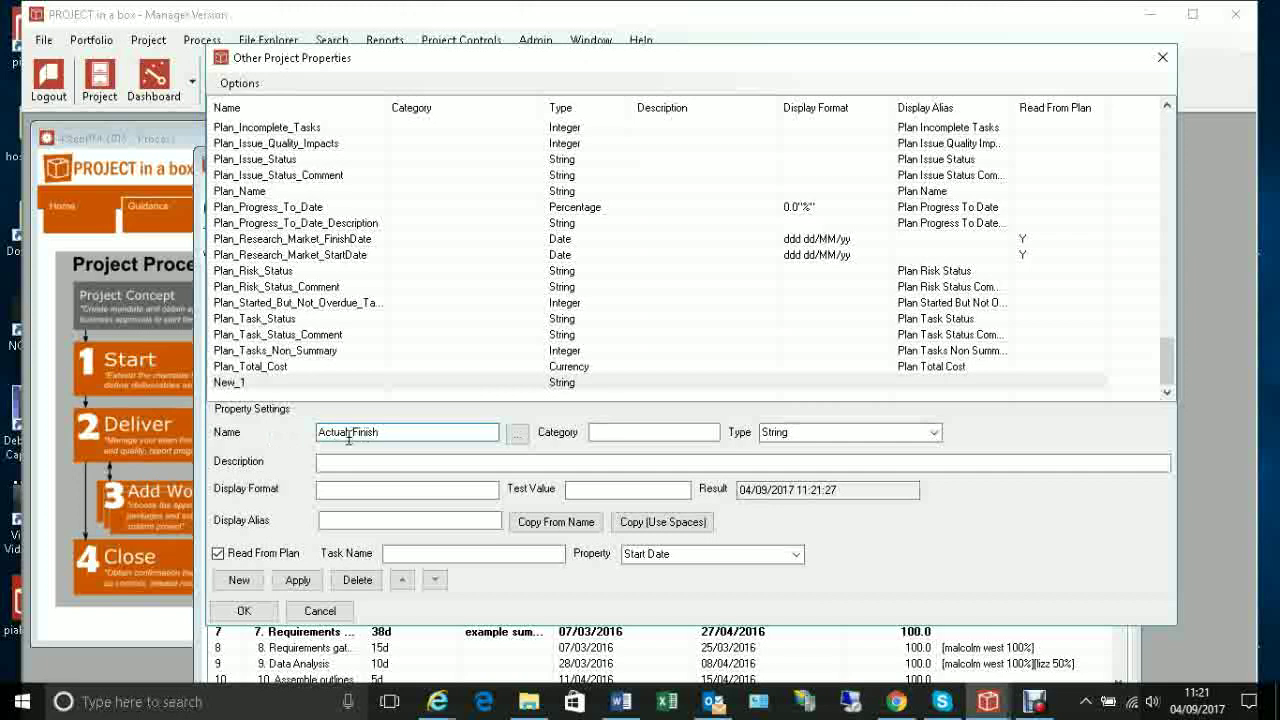
{"action": "left_click", "coordinate": [933, 432]}
{"action": "left_click", "coordinate": [775, 483]}
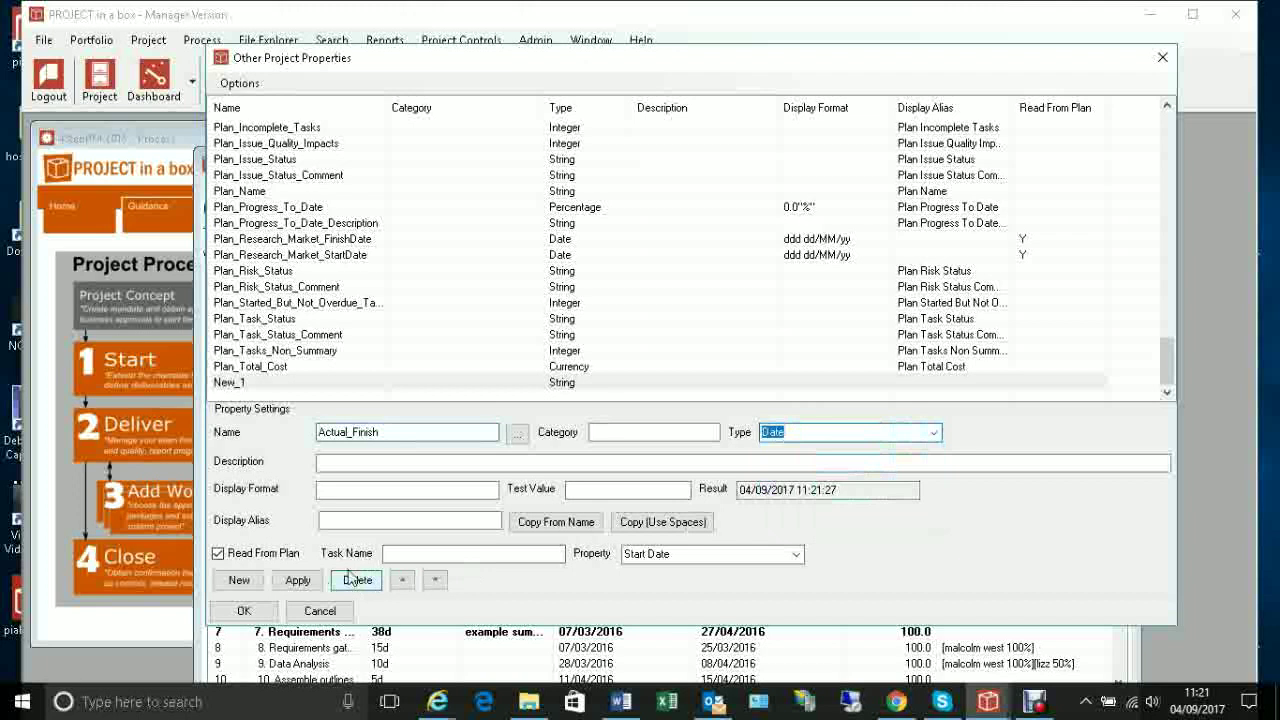
Set the property's display alias and task name to Actual Finish, link it to Finish Date, and apply the definition
{"action": "left_click", "coordinate": [348, 520]}
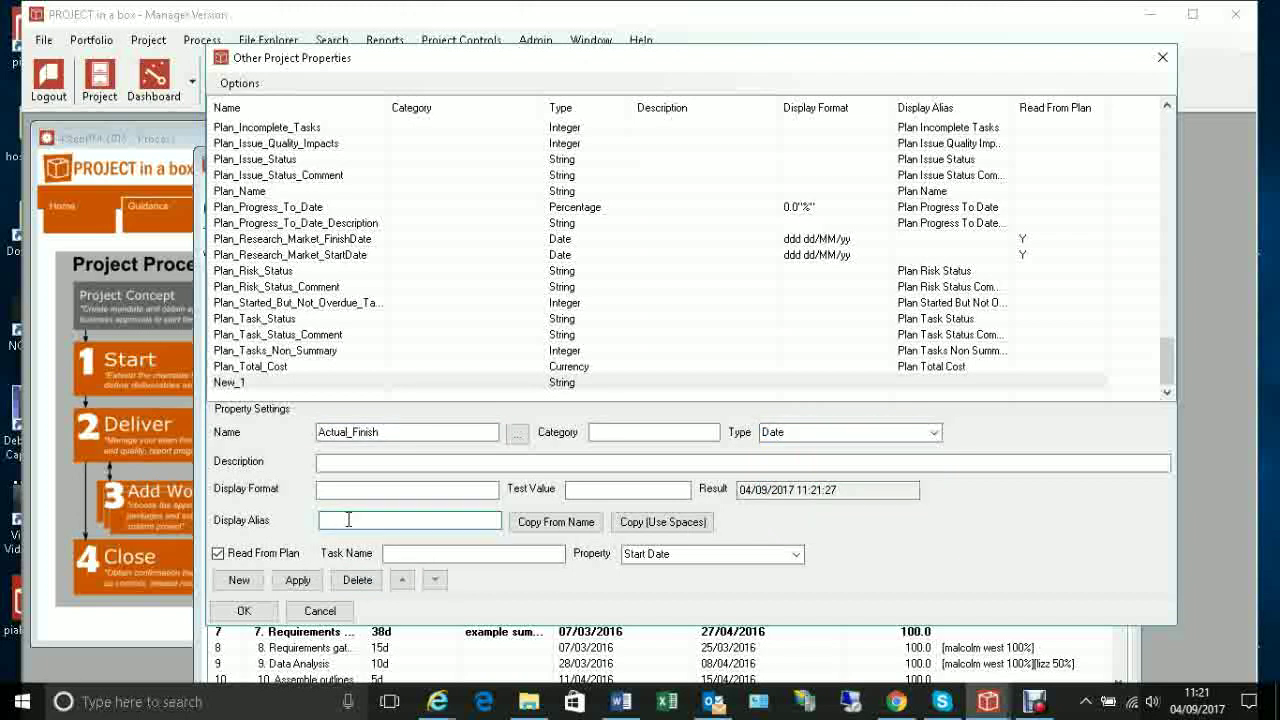
{"action": "type", "text": "Actual Finish"}
{"action": "left_click", "coordinate": [430, 557]}
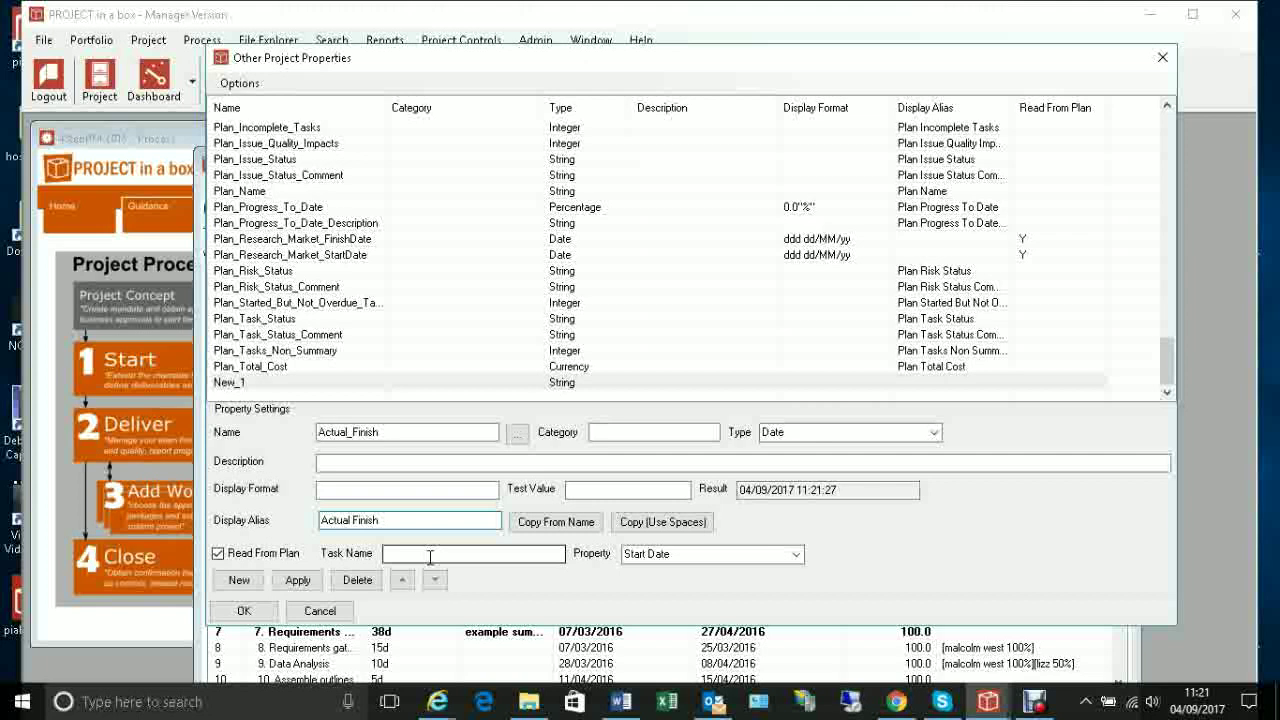
{"action": "left_click", "coordinate": [445, 557]}
{"action": "type", "text": "Actual Finish"}
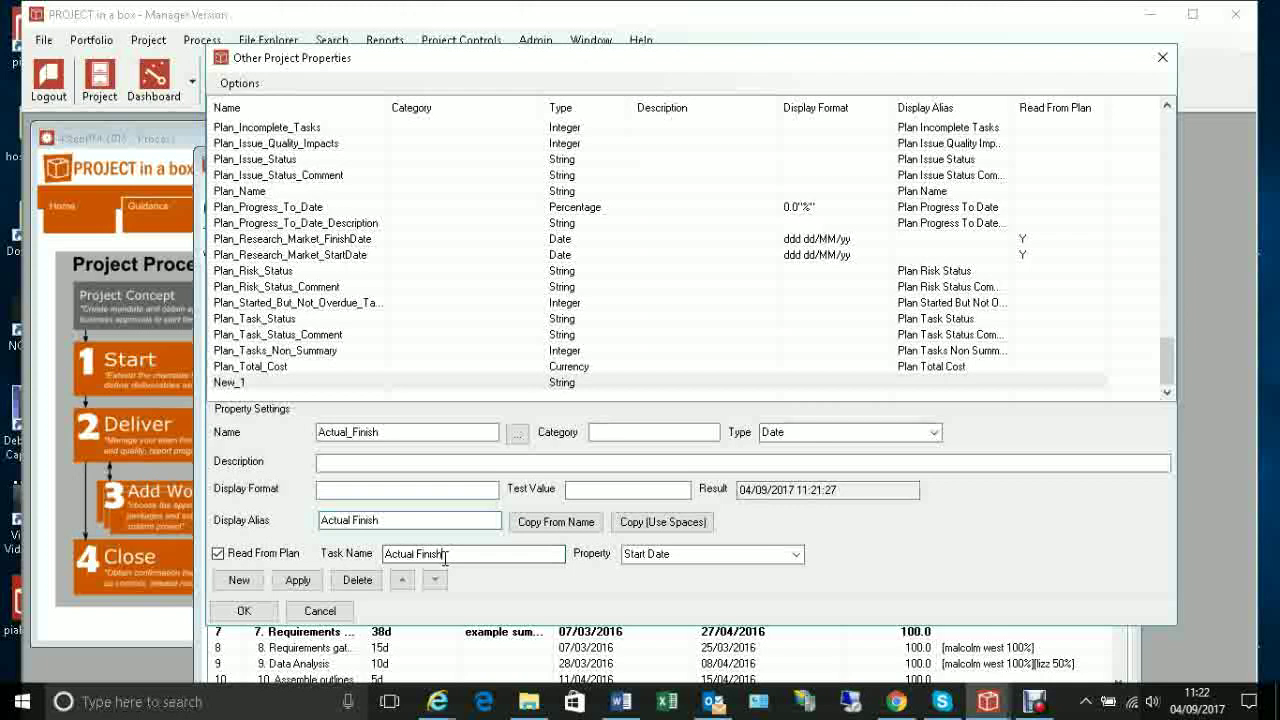
{"action": "left_click", "coordinate": [797, 555]}
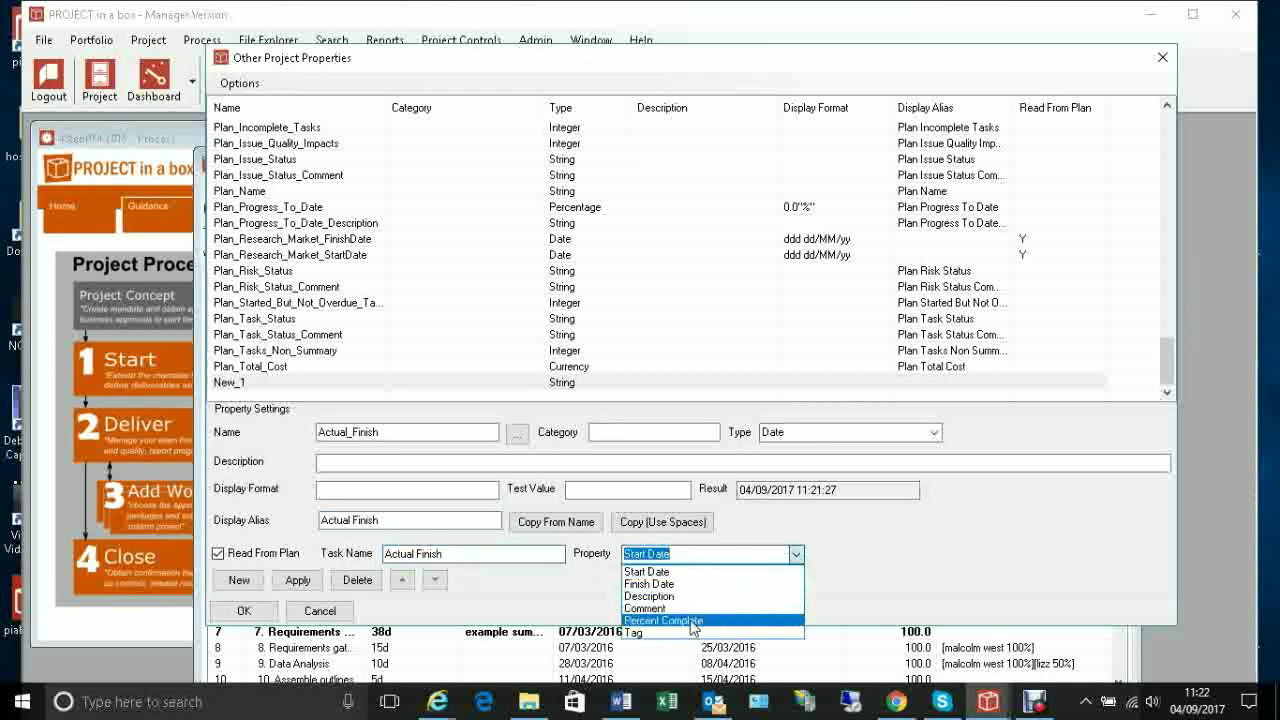
{"action": "left_click", "coordinate": [672, 587]}
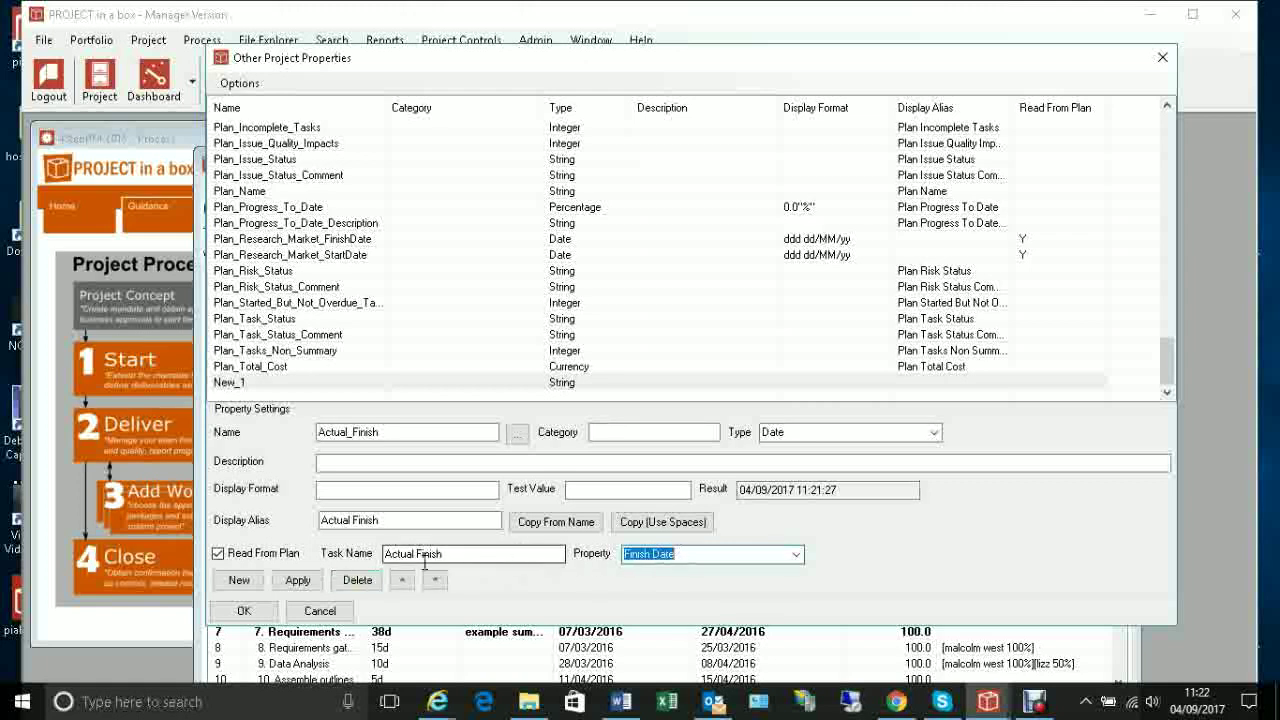
{"action": "left_click", "coordinate": [297, 582]}
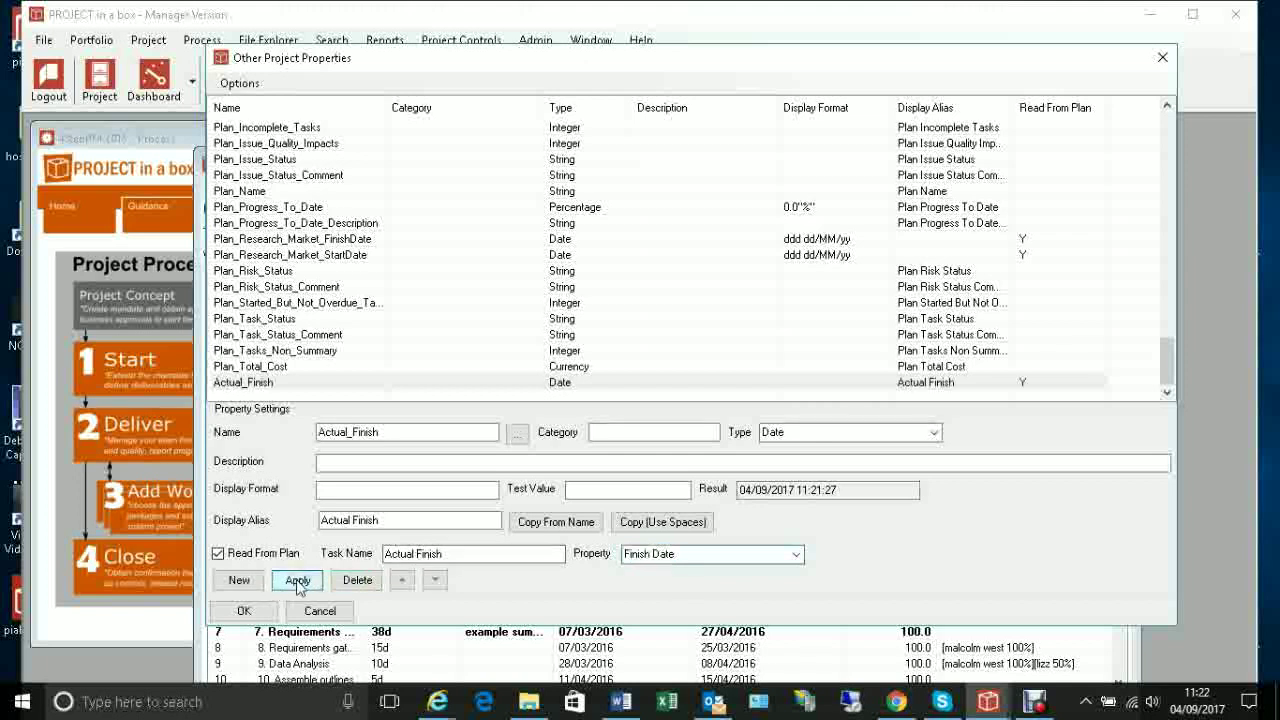
{"action": "left_click_drag", "start_coordinate": [382, 436], "coordinate": [355, 435]}
{"action": "type", "text": "Start"}
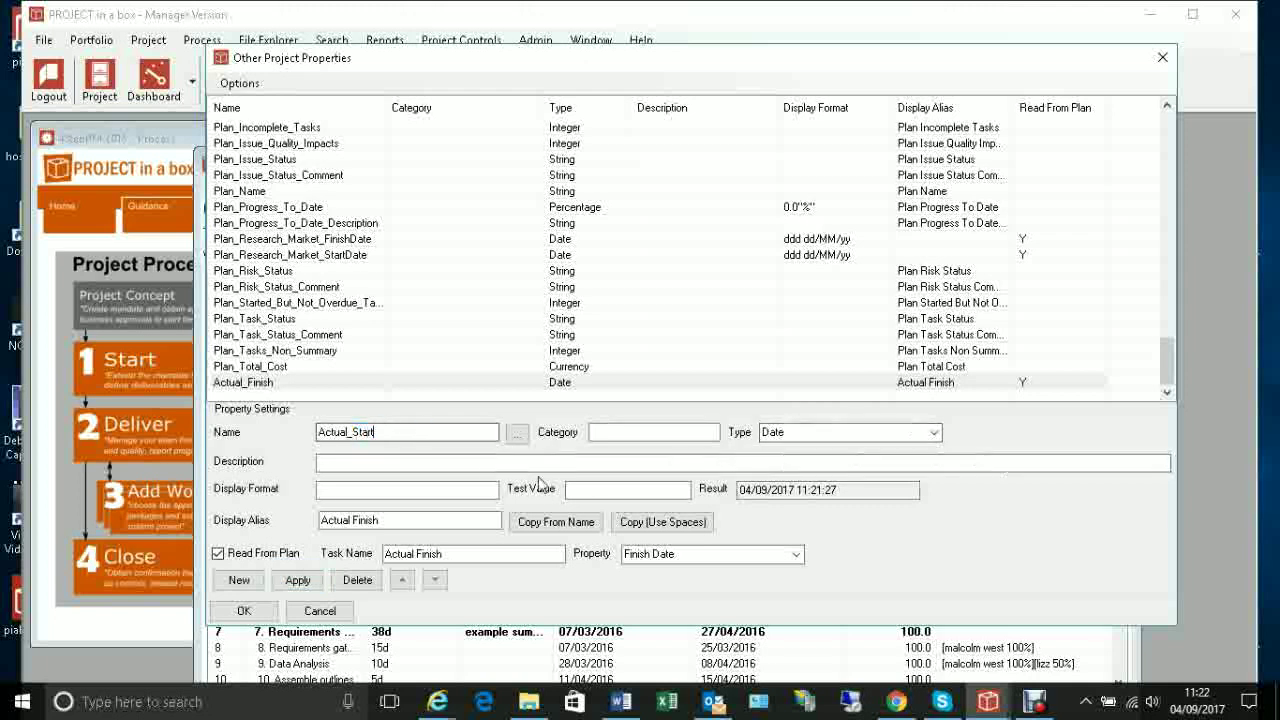
{"action": "left_click", "coordinate": [390, 520]}
{"action": "left_click_drag", "start_coordinate": [390, 520], "coordinate": [355, 522]}
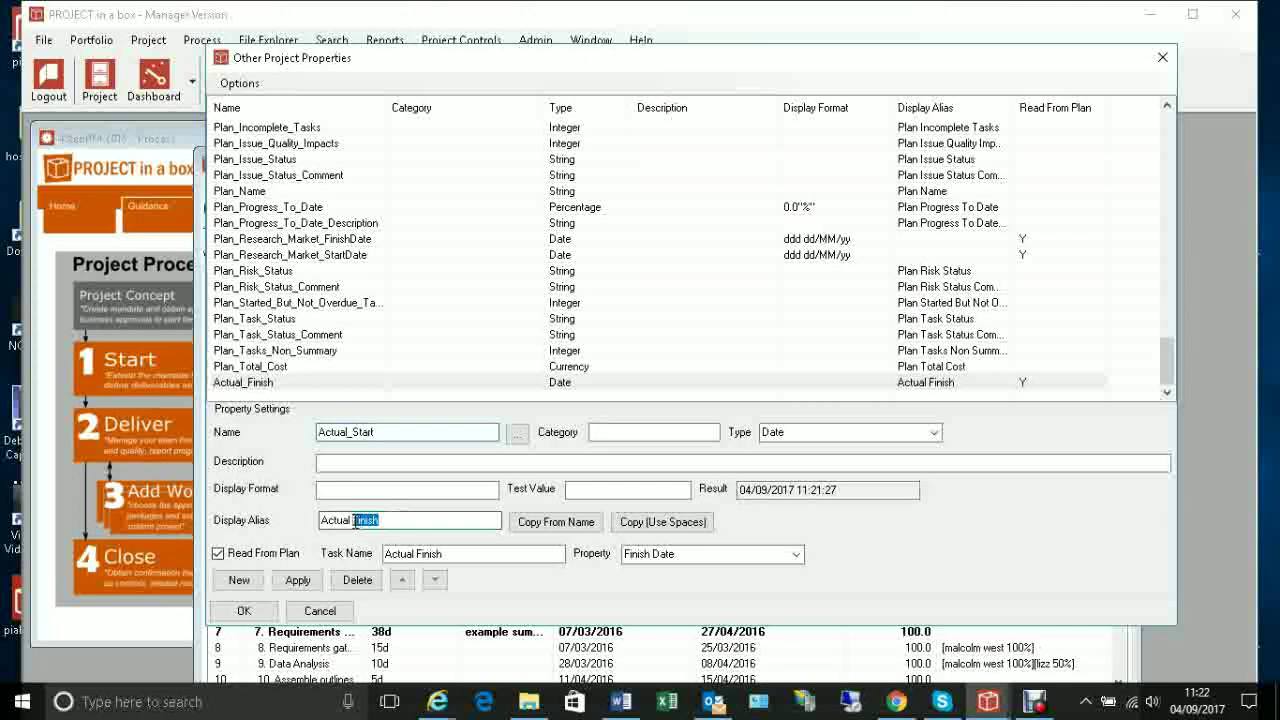
{"action": "type", "text": "Start"}
{"action": "left_click_drag", "start_coordinate": [442, 553], "coordinate": [418, 553]}
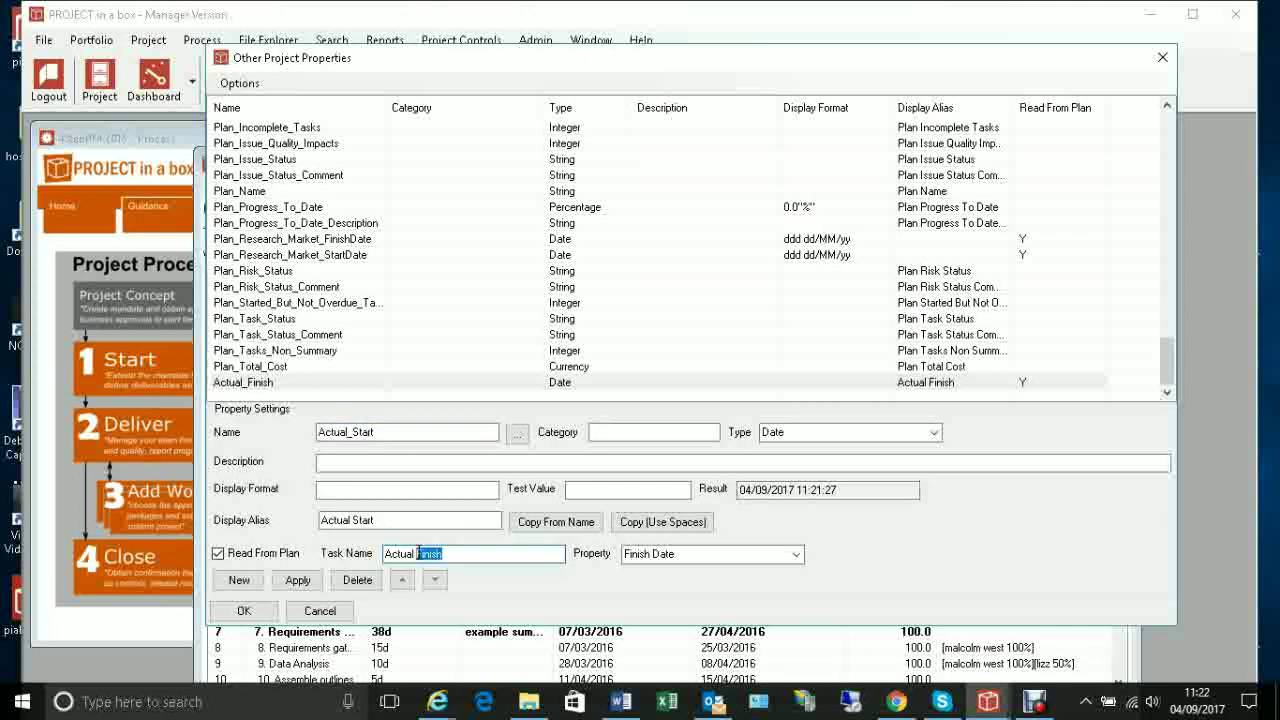
{"action": "type", "text": "Start"}
{"action": "left_click", "coordinate": [780, 554]}
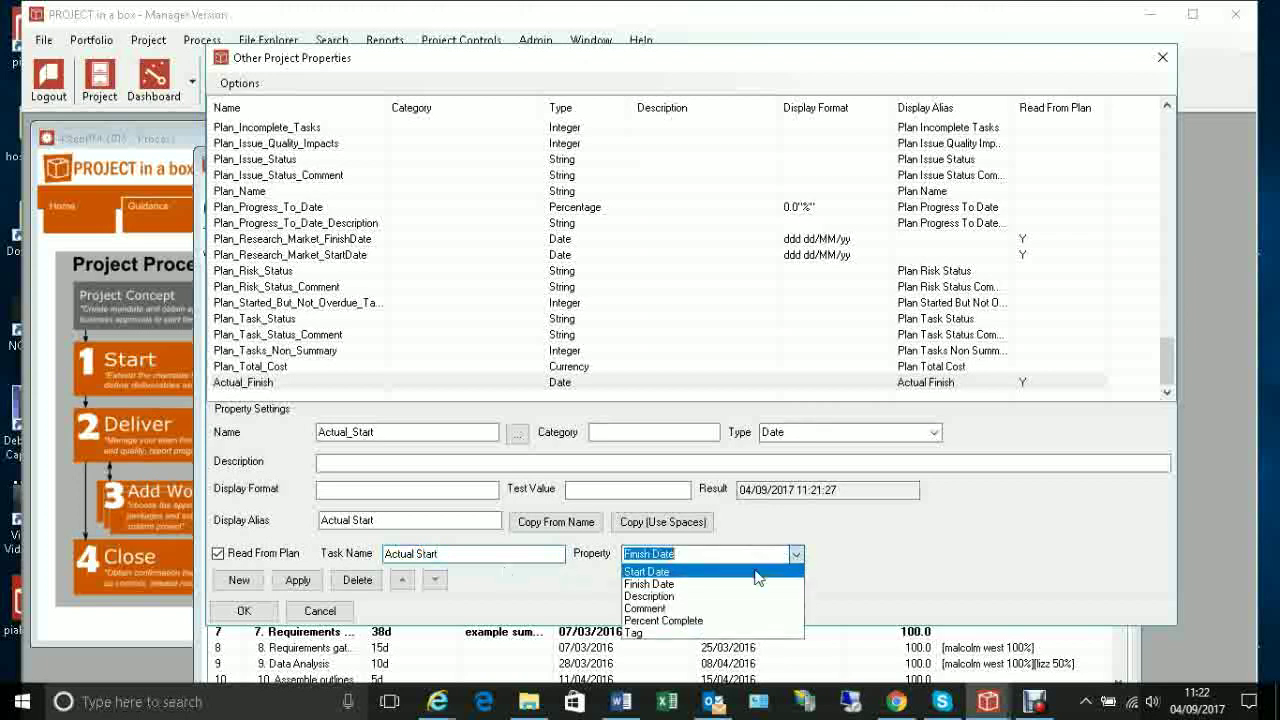
{"action": "left_click", "coordinate": [647, 572]}
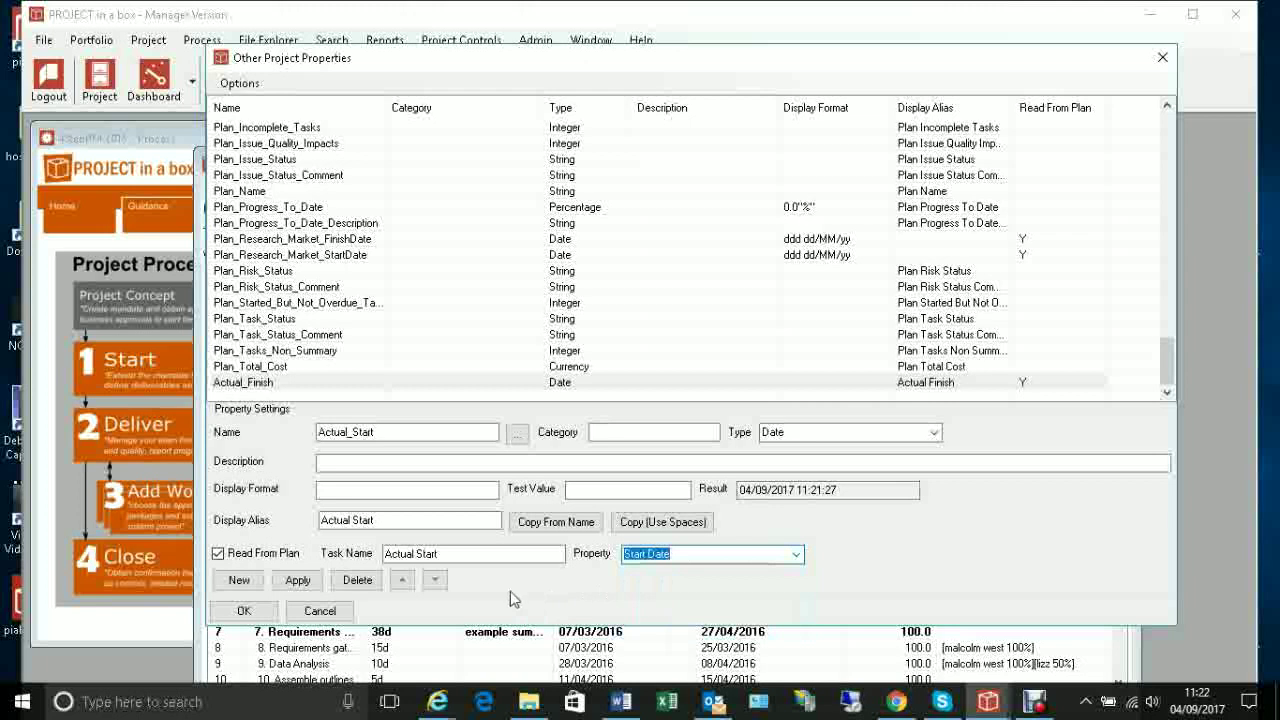
Add another new project property at the end of the list, name it Actual Start and set its type to Date
{"action": "left_click", "coordinate": [239, 581]}
{"action": "left_click", "coordinate": [263, 386]}
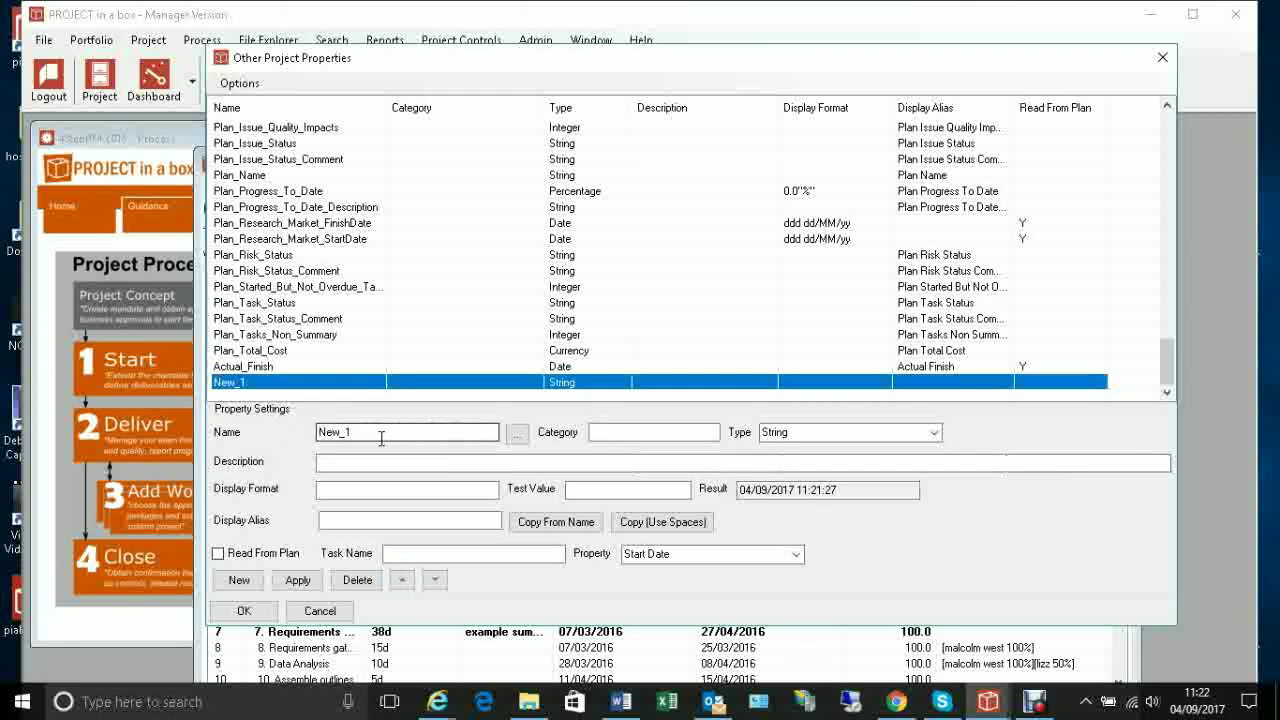
{"action": "left_click_drag", "start_coordinate": [383, 438], "coordinate": [306, 437]}
{"action": "type", "text": "Actual Start"}
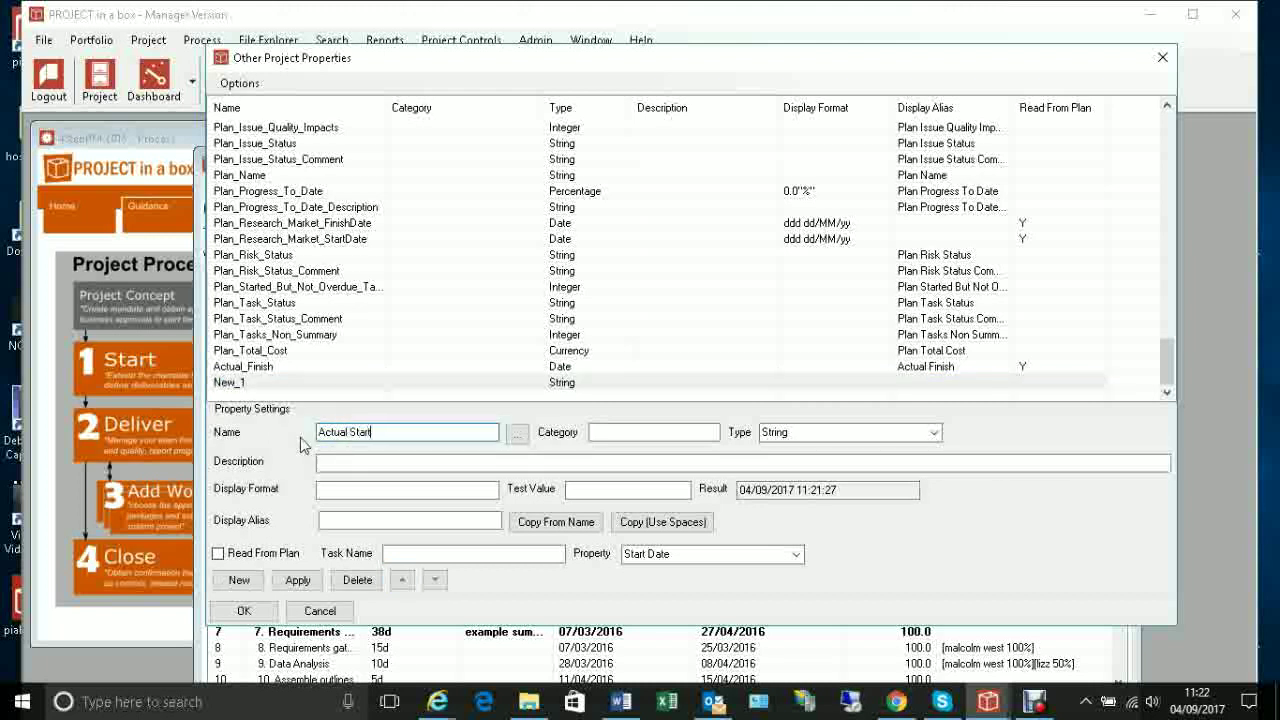
{"action": "left_click", "coordinate": [933, 432]}
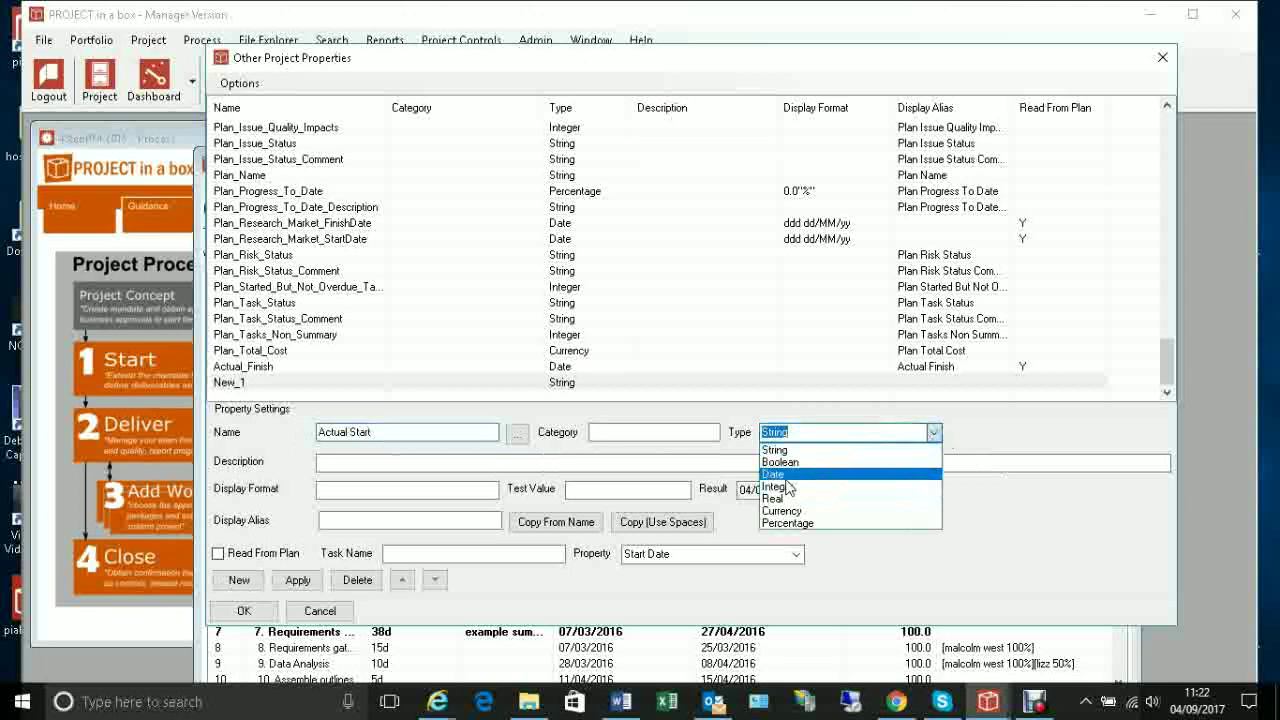
{"action": "left_click", "coordinate": [786, 476]}
Have the new property read from the plan's Actual Start task and correct its name to Actual_Start
{"action": "left_click", "coordinate": [218, 553]}
{"action": "left_click", "coordinate": [415, 555]}
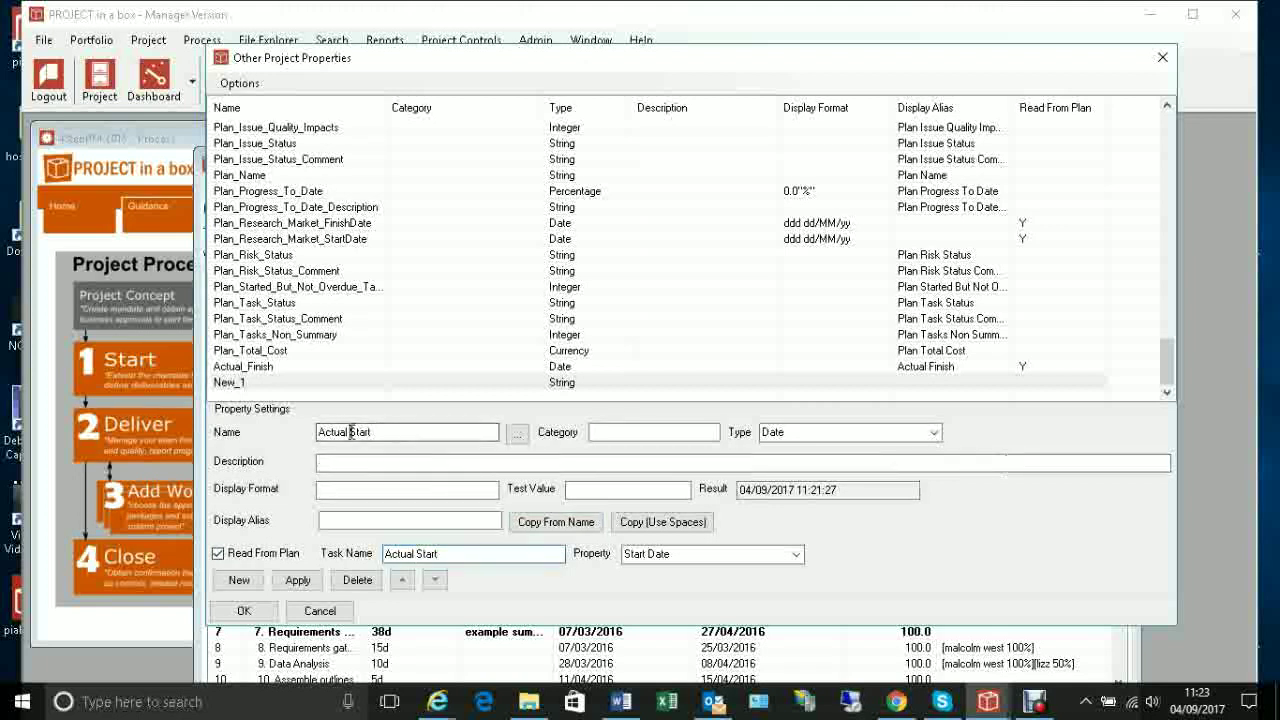
{"action": "left_click", "coordinate": [349, 432]}
{"action": "type", "text": "_"}
Set the property's display alias to Actual Start, apply the definition, and save the project property definitions
{"action": "left_click", "coordinate": [363, 520]}
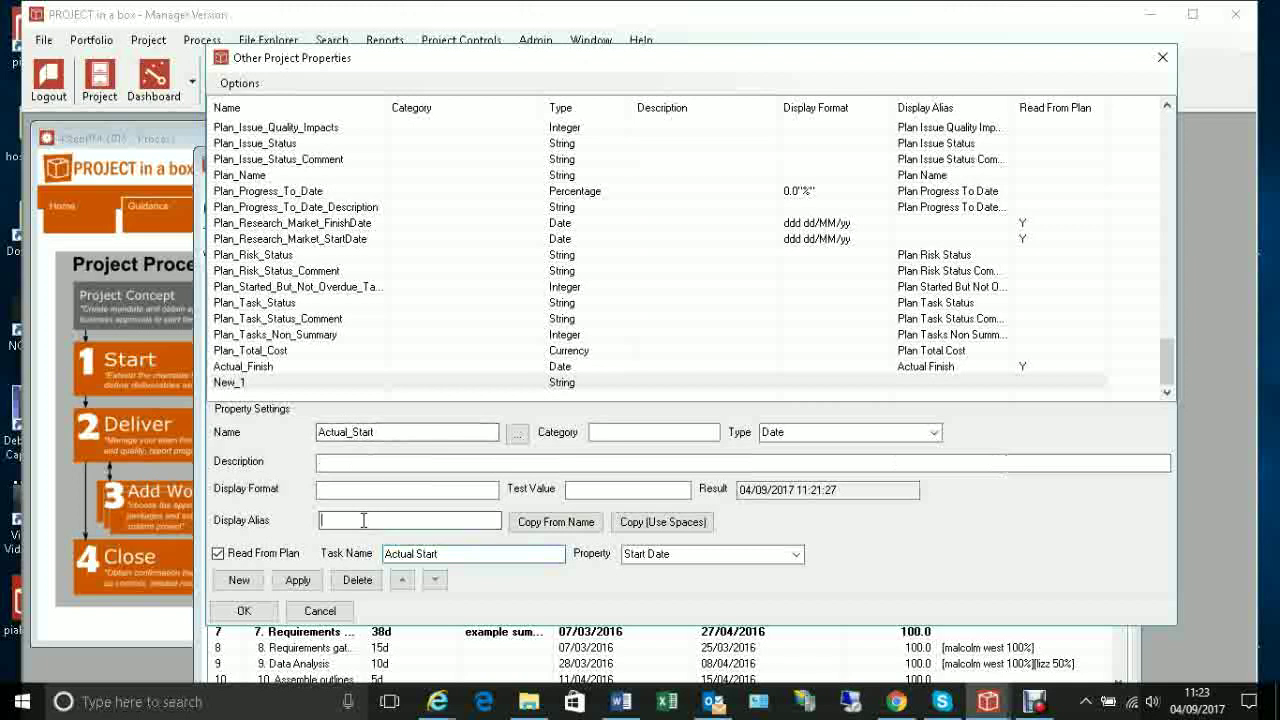
{"action": "type", "text": "Actual Start"}
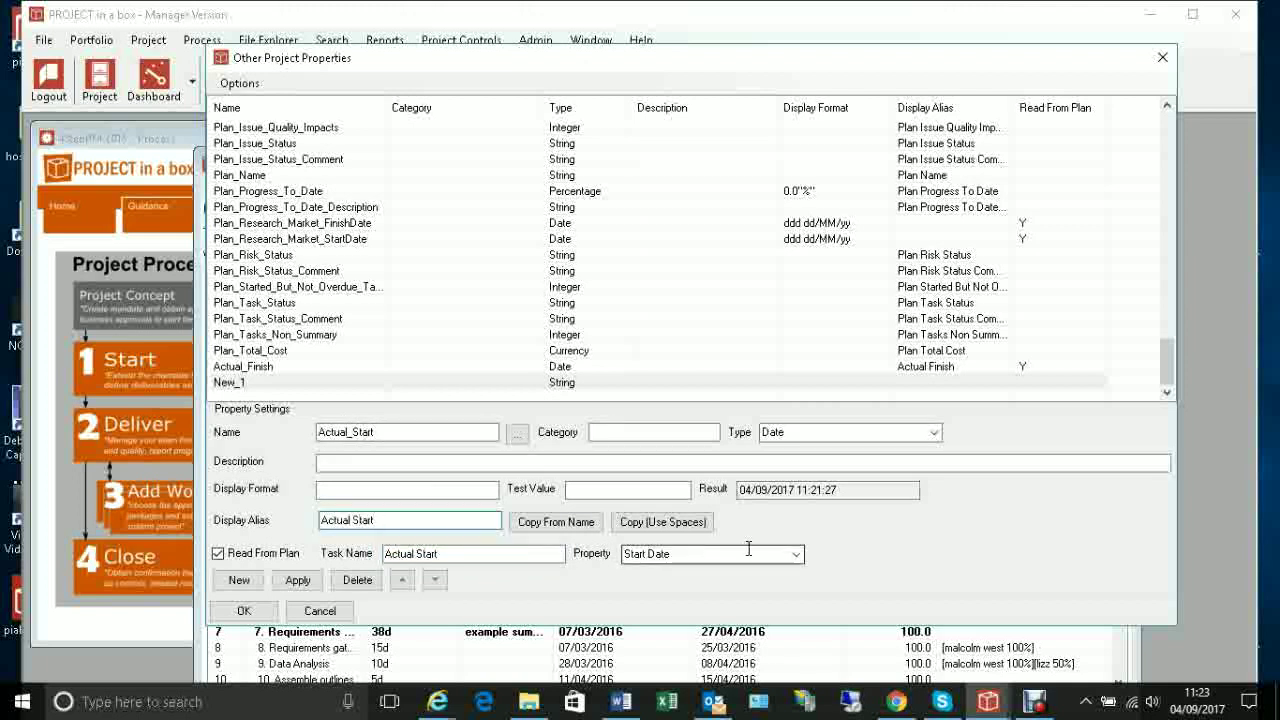
{"action": "left_click", "coordinate": [298, 580]}
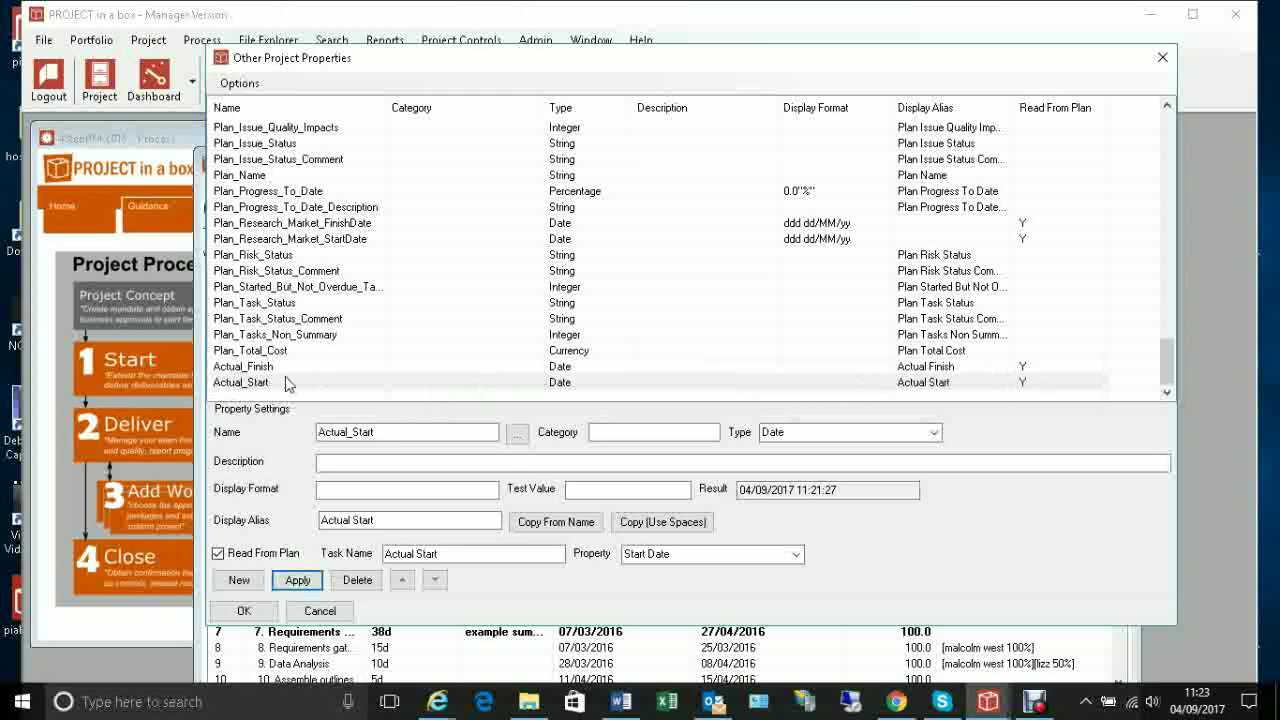
{"action": "left_click", "coordinate": [245, 611]}
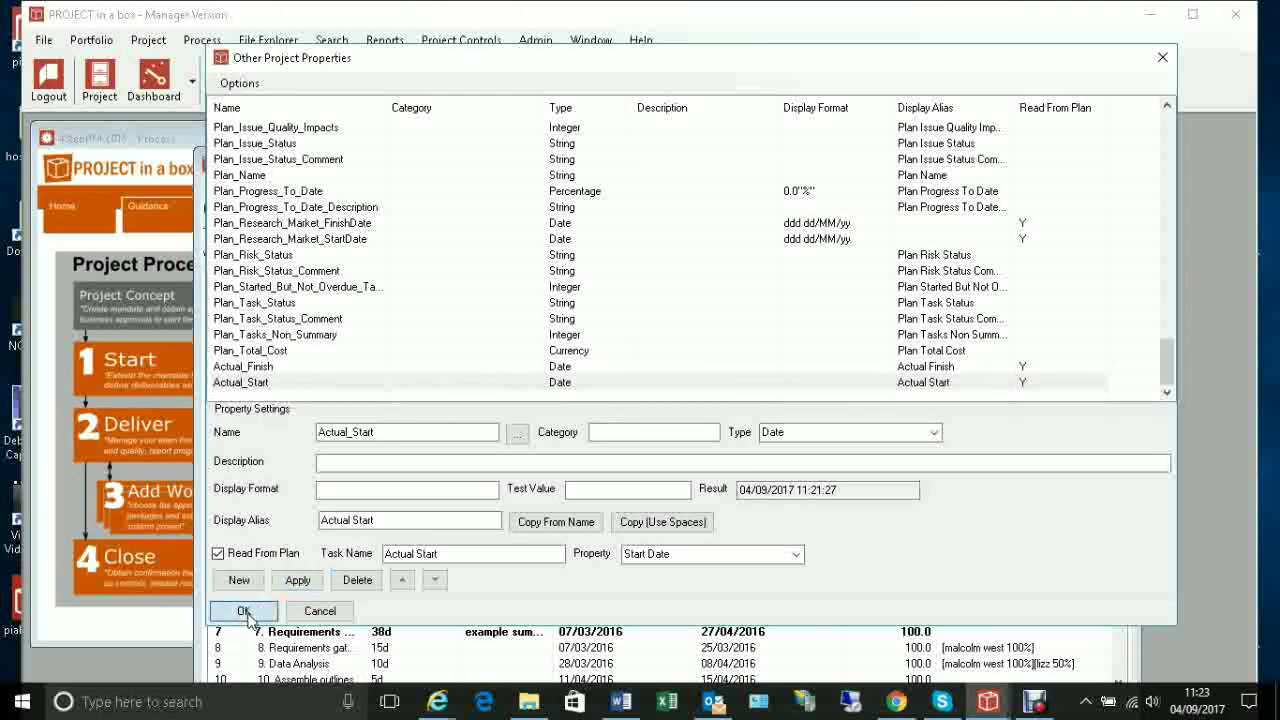
{"action": "left_click", "coordinate": [723, 447]}
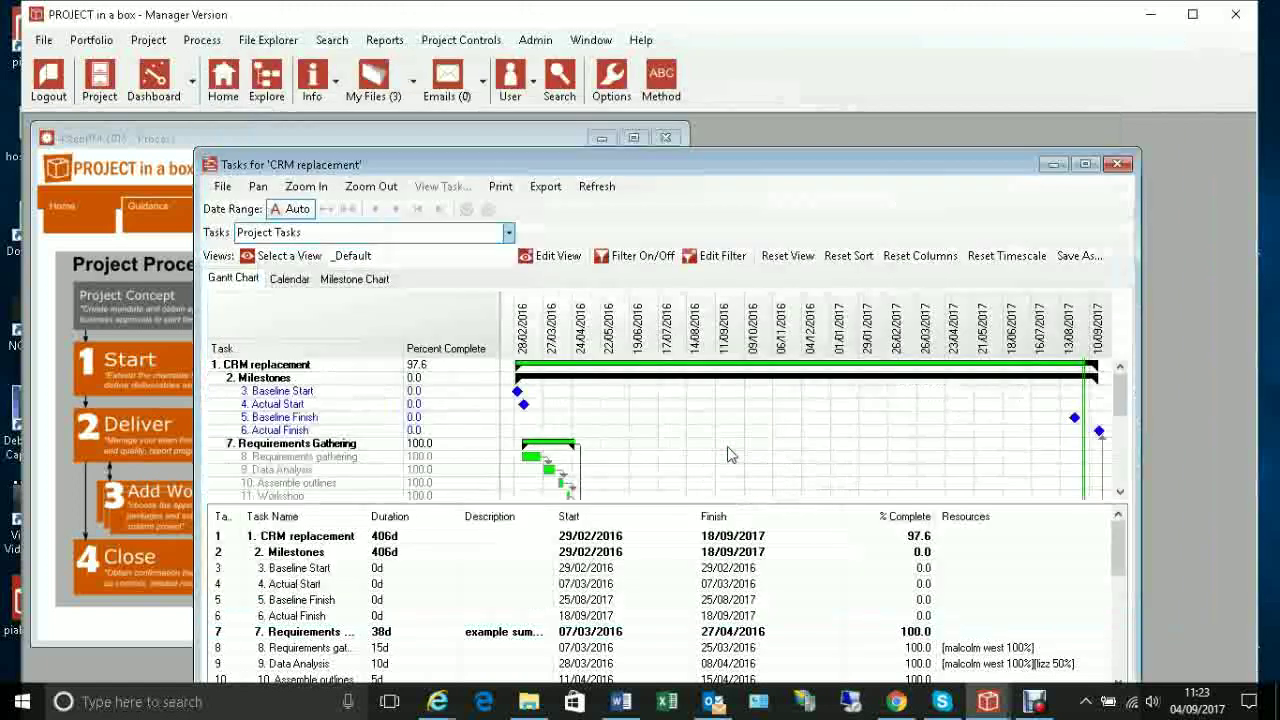
Close the project's task view and check out Project Schedule Risks and Issues.spn from the Start stage
{"action": "left_click", "coordinate": [1119, 166]}
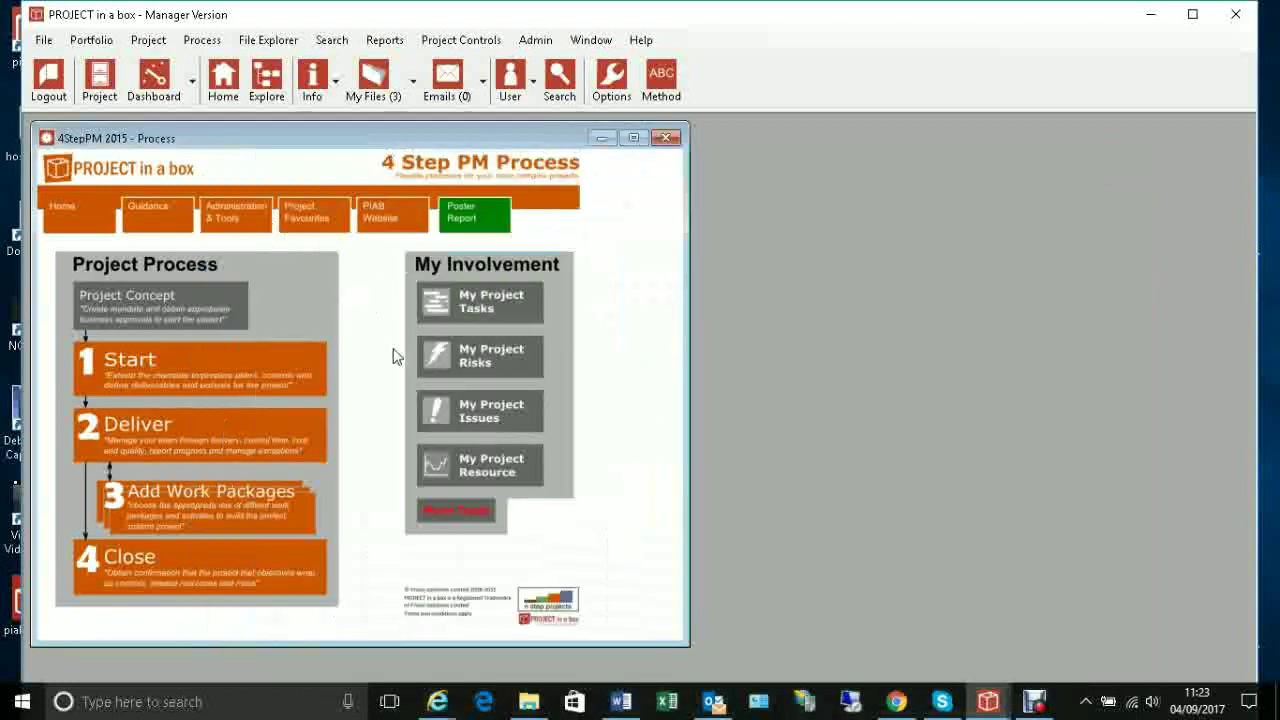
{"action": "left_click", "coordinate": [201, 365]}
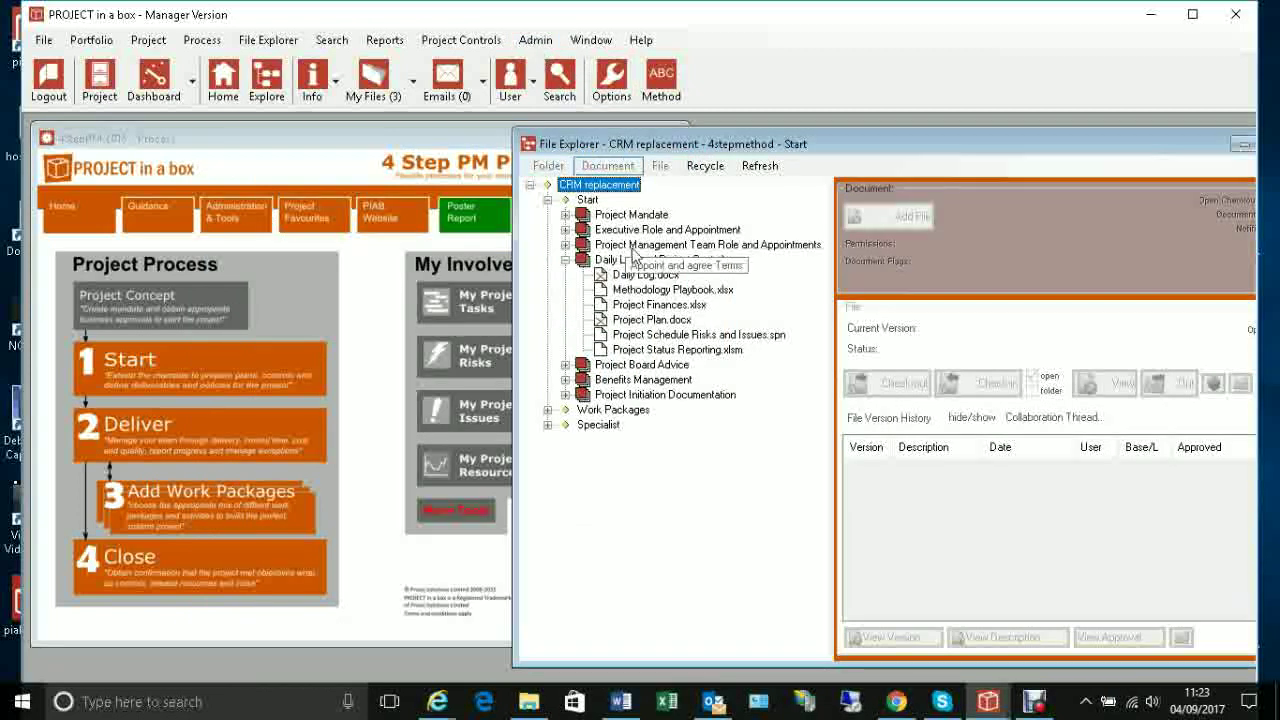
{"action": "left_click", "coordinate": [665, 334]}
{"action": "left_click", "coordinate": [910, 390]}
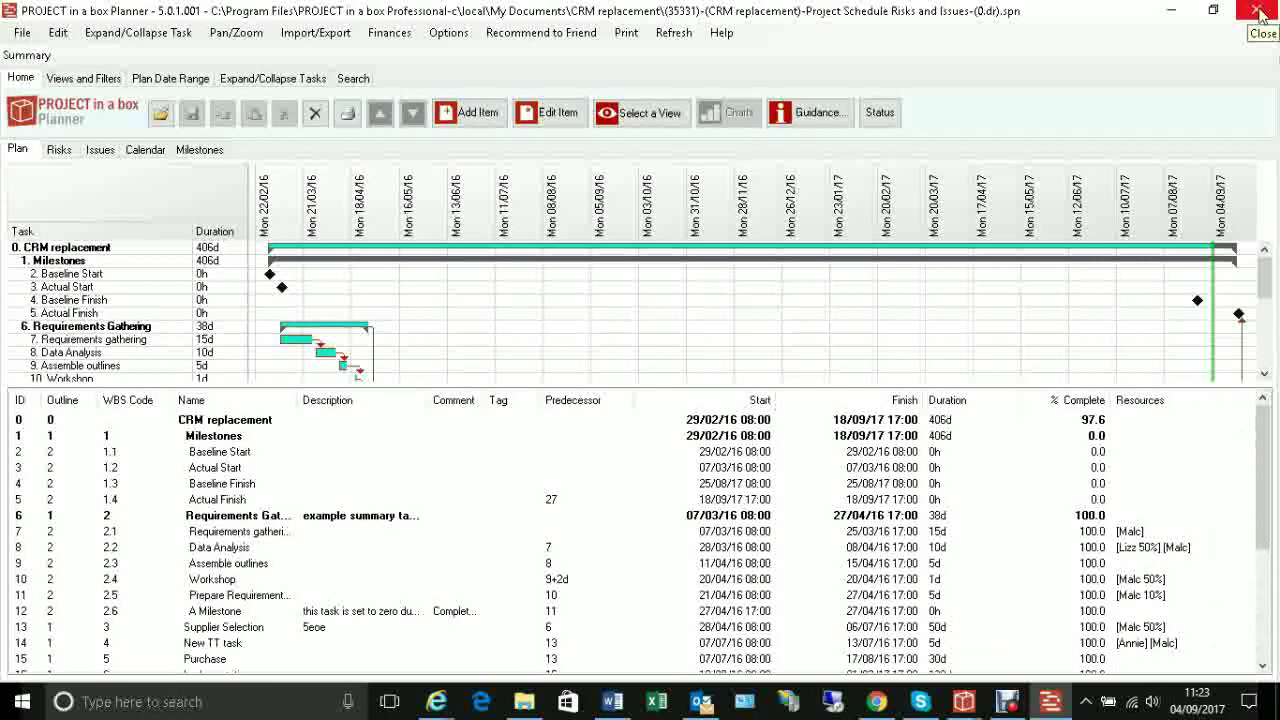
Close the plan without editing it and check the file back in at version level 2
{"action": "left_click", "coordinate": [1259, 12]}
{"action": "left_click", "coordinate": [978, 390]}
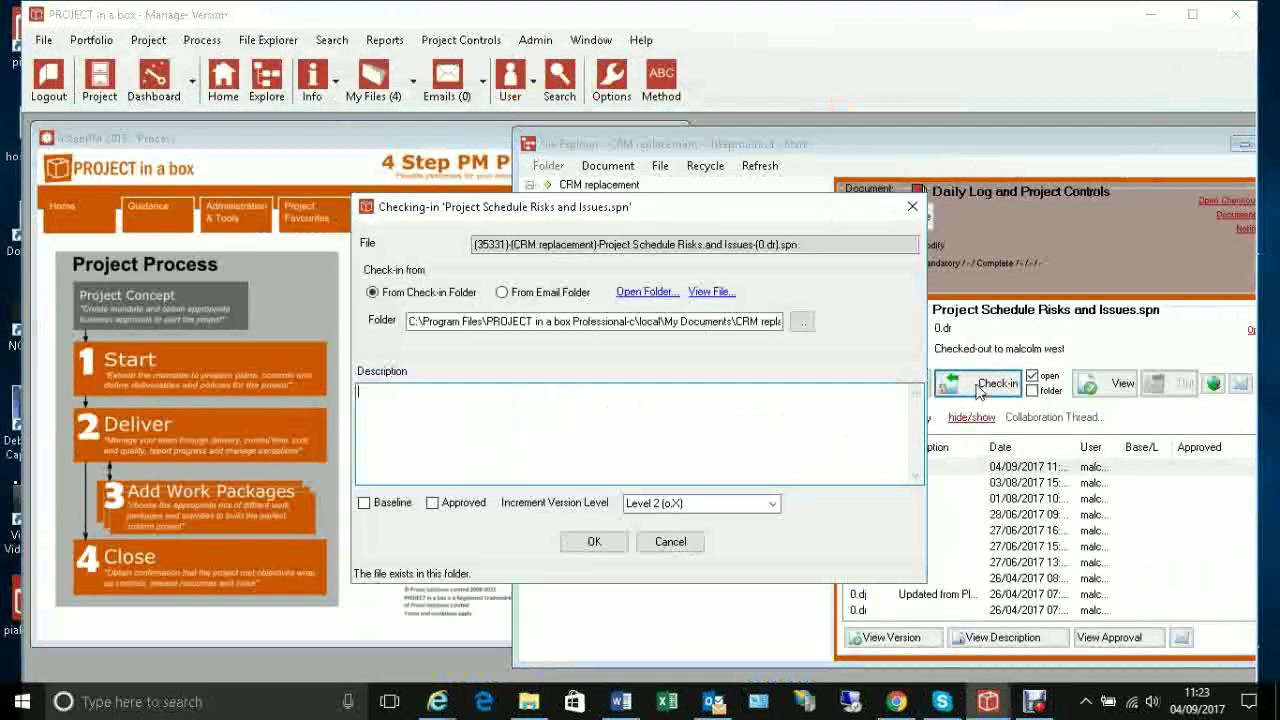
{"action": "left_click", "coordinate": [592, 545]}
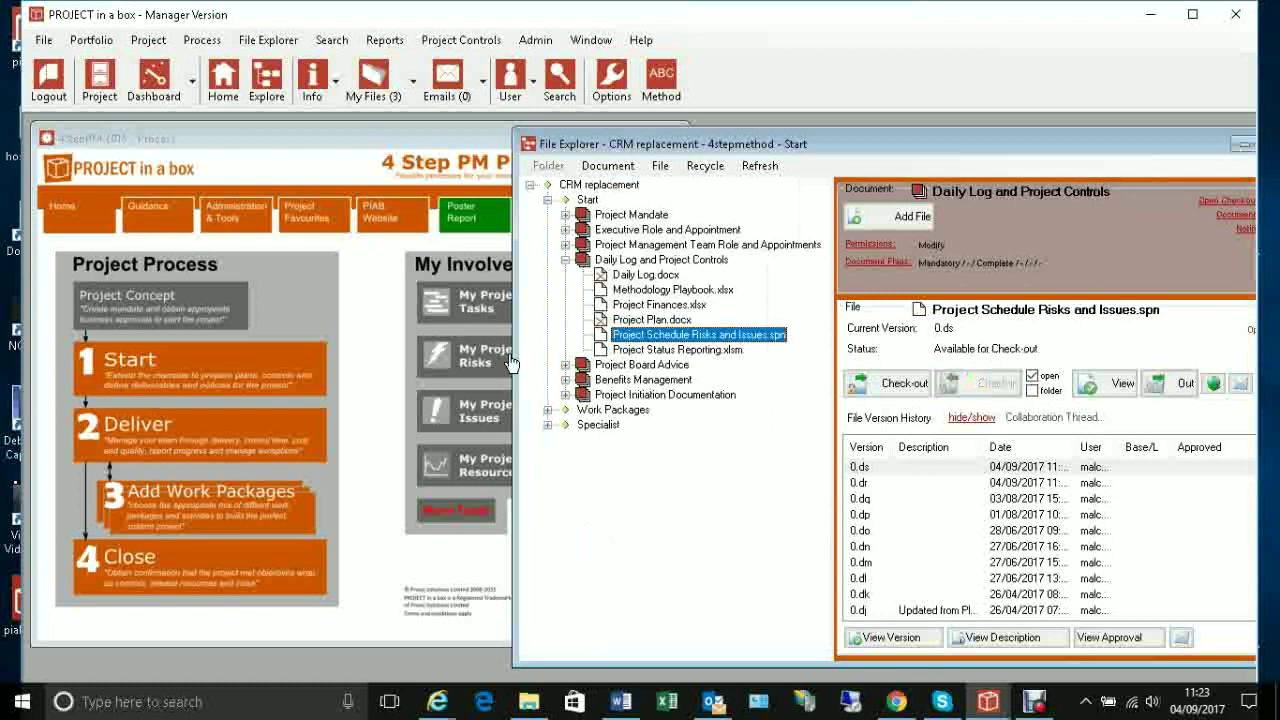
Open the project list and examine the plan and baseline date columns for the CRM replacement project
{"action": "left_click", "coordinate": [99, 80]}
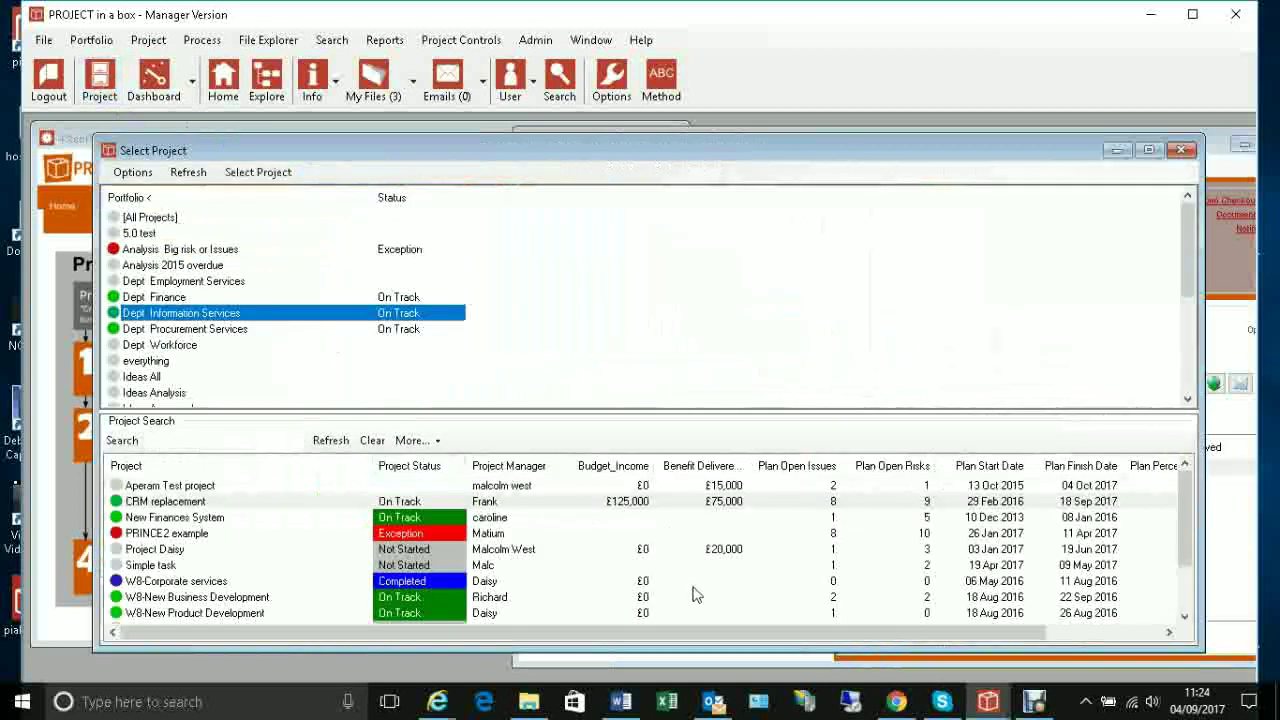
{"action": "left_click_drag", "start_coordinate": [647, 631], "coordinate": [870, 632]}
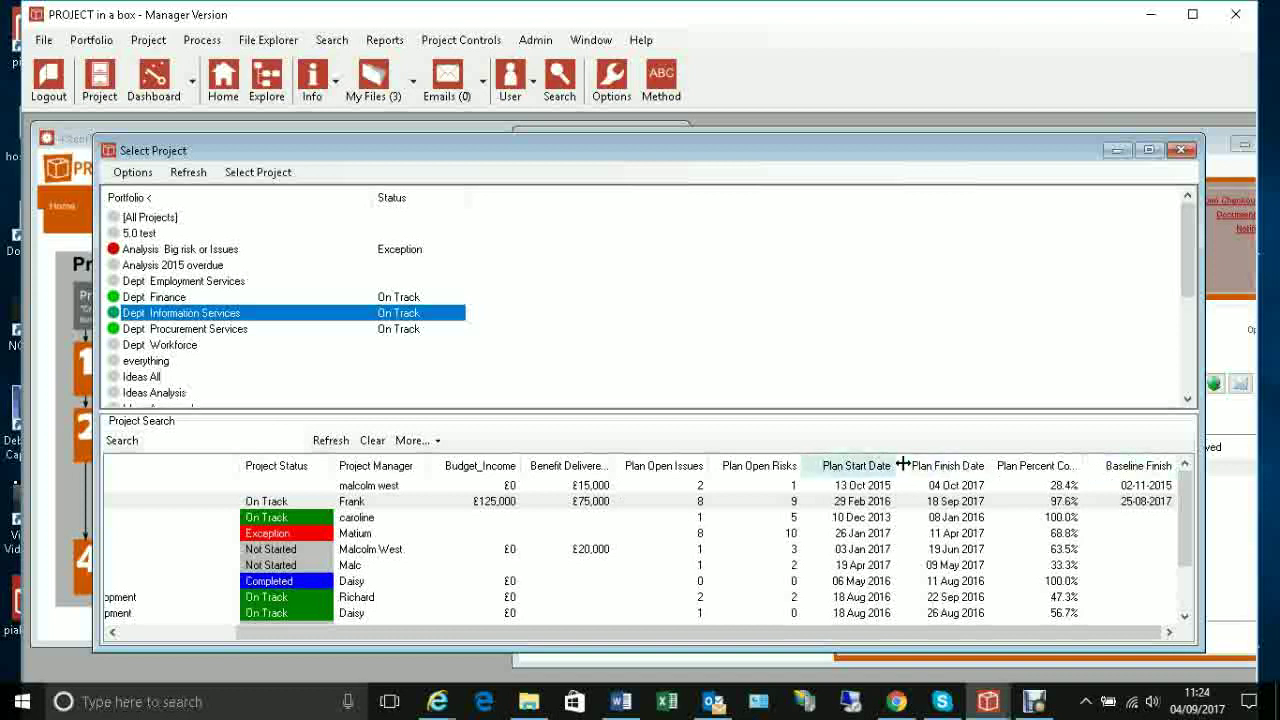
{"action": "left_click", "coordinate": [1146, 504]}
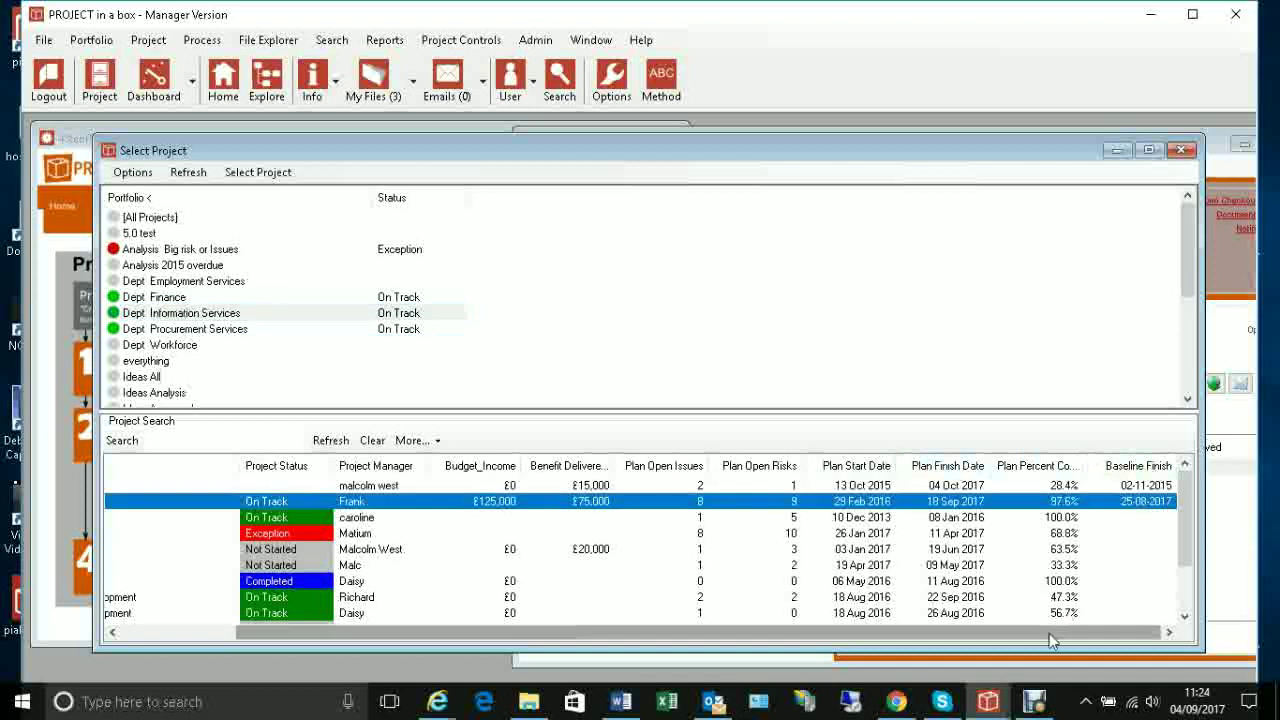
{"action": "mouse_move", "coordinate": [1085, 640]}
{"action": "left_mouse_down"}
{"action": "mouse_move", "coordinate": [965, 640]}
{"action": "mouse_move", "coordinate": [1071, 640]}
{"action": "left_mouse_up"}
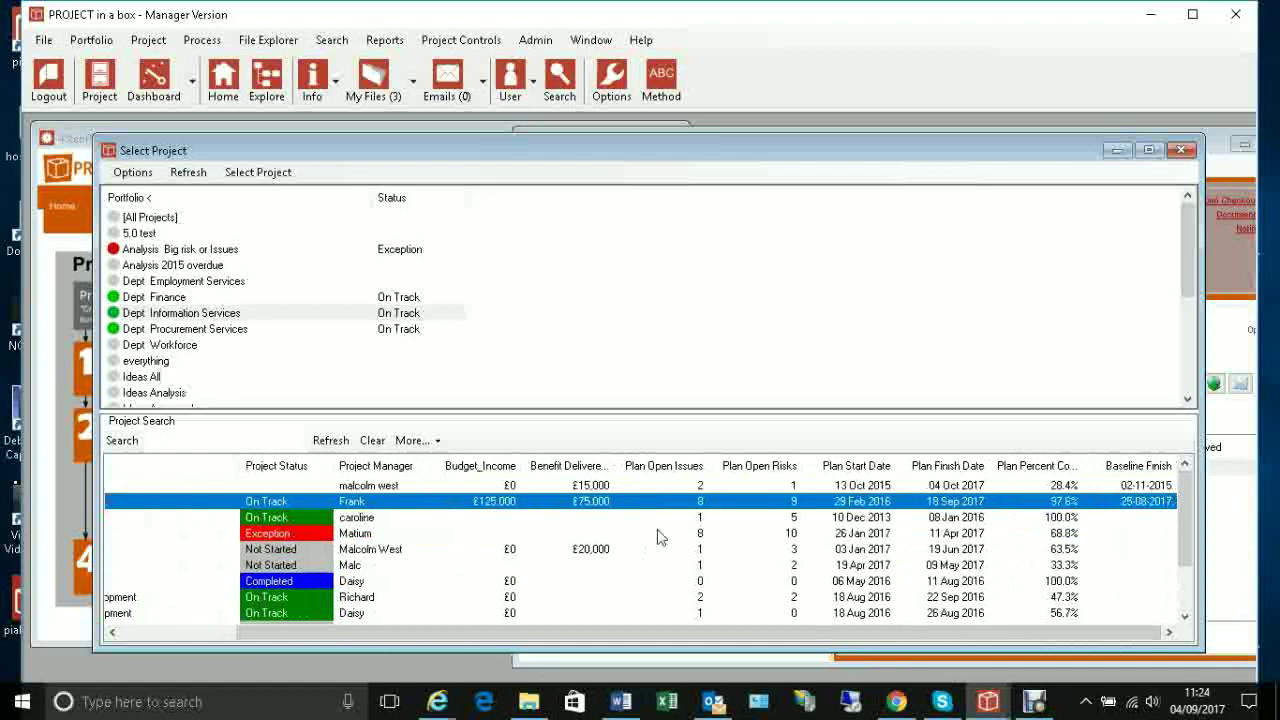
Edit the Performance property view and add the Actual_Finish and Actual_Start columns from the refreshed list of all properties
{"action": "left_click", "coordinate": [414, 440]}
{"action": "left_click", "coordinate": [443, 510]}
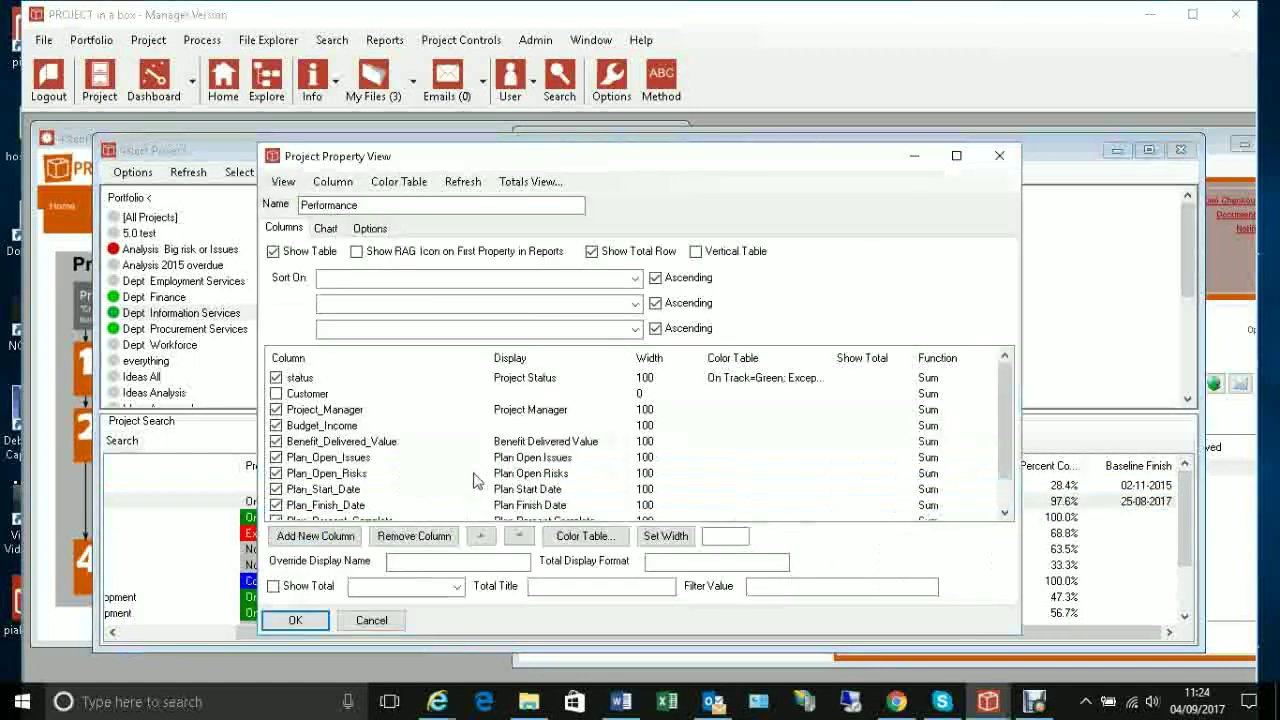
{"action": "left_click", "coordinate": [328, 536]}
{"action": "left_click", "coordinate": [531, 225]}
{"action": "left_click", "coordinate": [655, 421]}
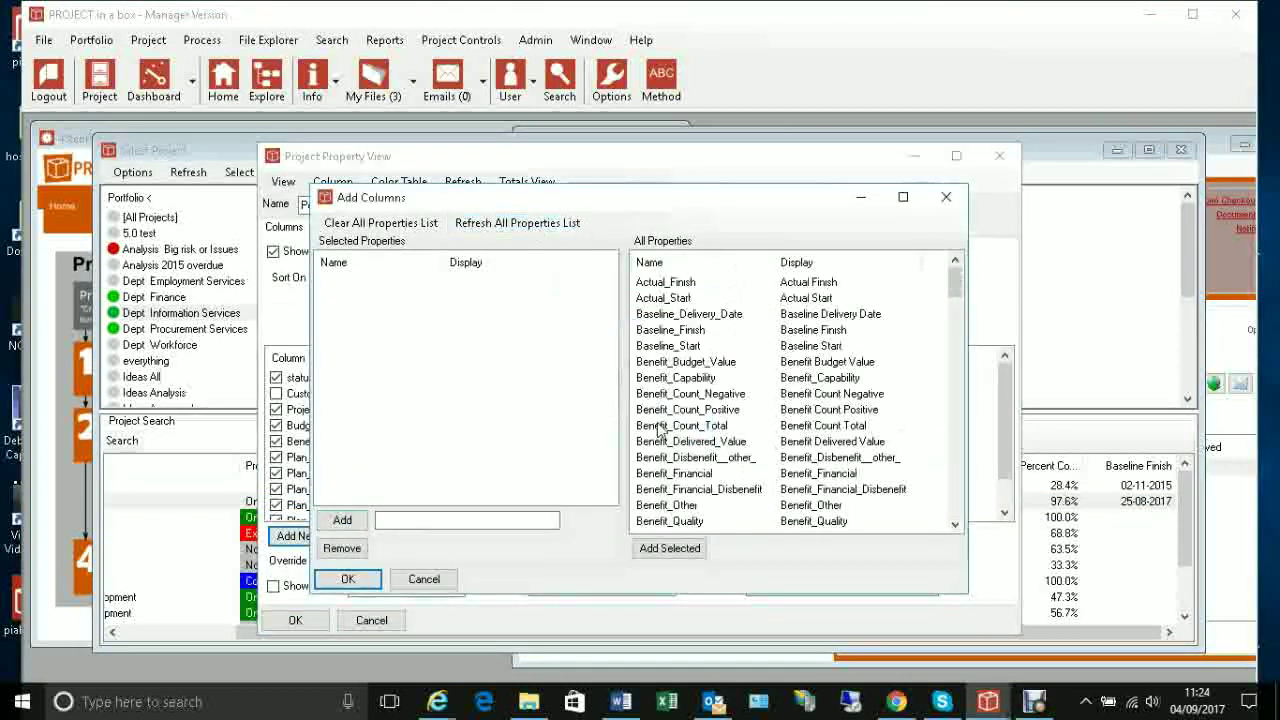
{"action": "left_click", "coordinate": [680, 285]}
{"action": "left_click", "coordinate": [674, 300], "text": "shift"}
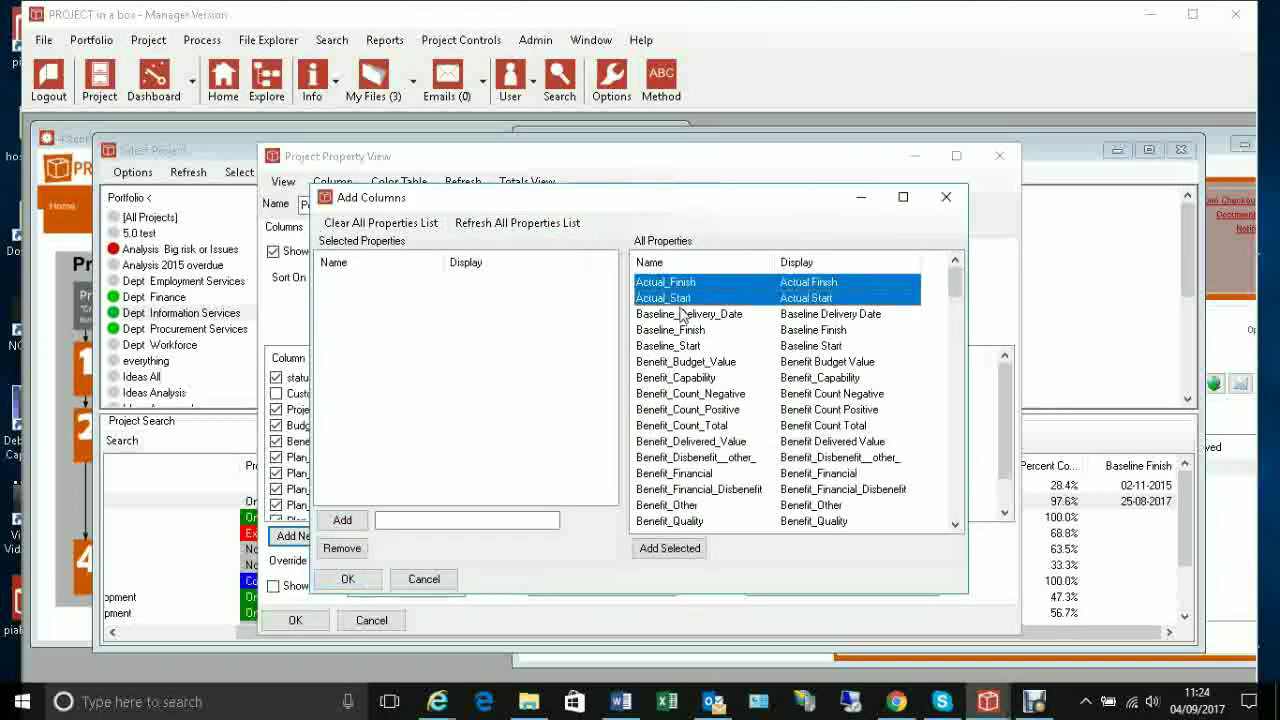
{"action": "left_click", "coordinate": [680, 545]}
{"action": "left_click", "coordinate": [350, 579]}
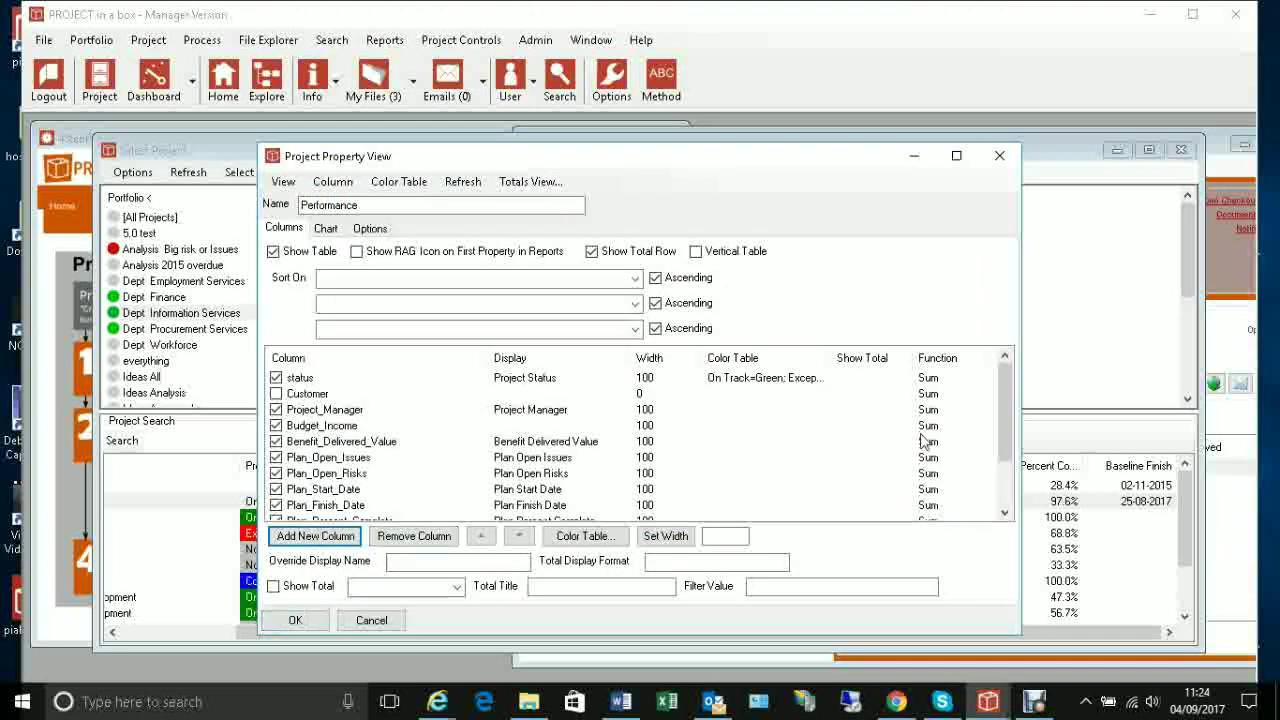
Reorder the added columns so that Actual_Finish comes last and Baseline_Finish sits between Actual_Start and Actual_Finish
{"action": "left_click_drag", "start_coordinate": [1005, 412], "coordinate": [1008, 456]}
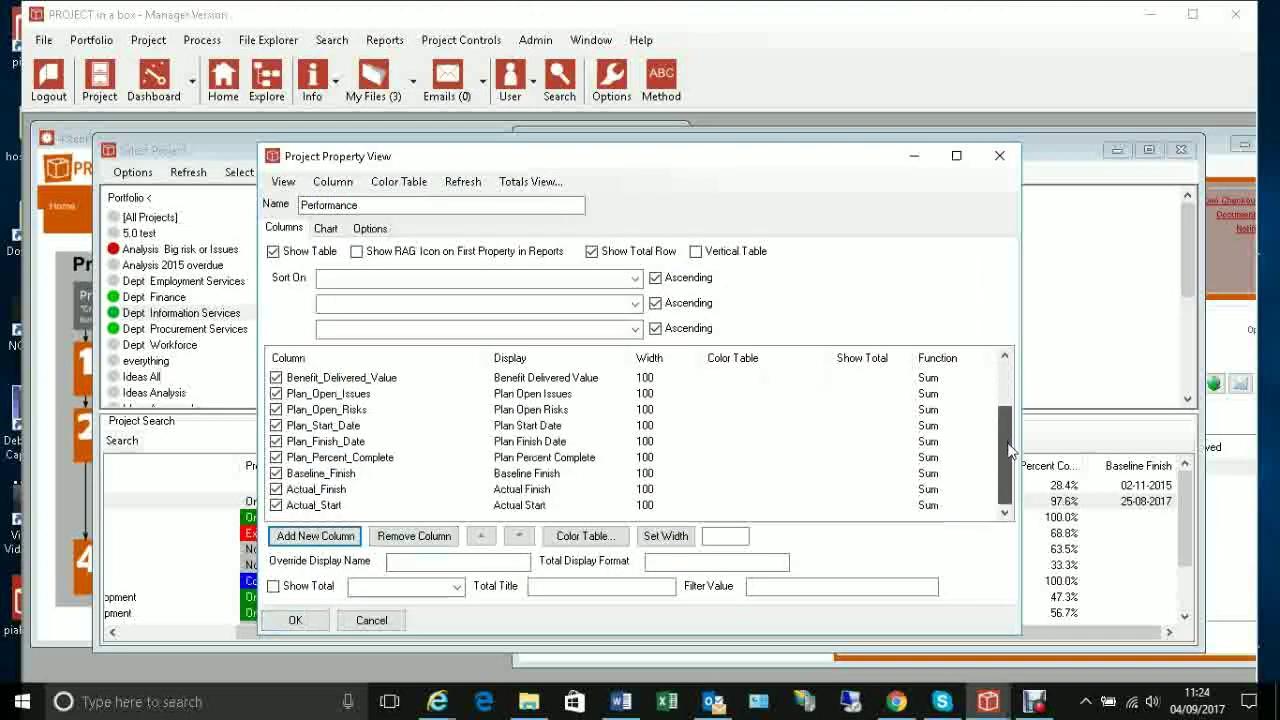
{"action": "left_click", "coordinate": [326, 490]}
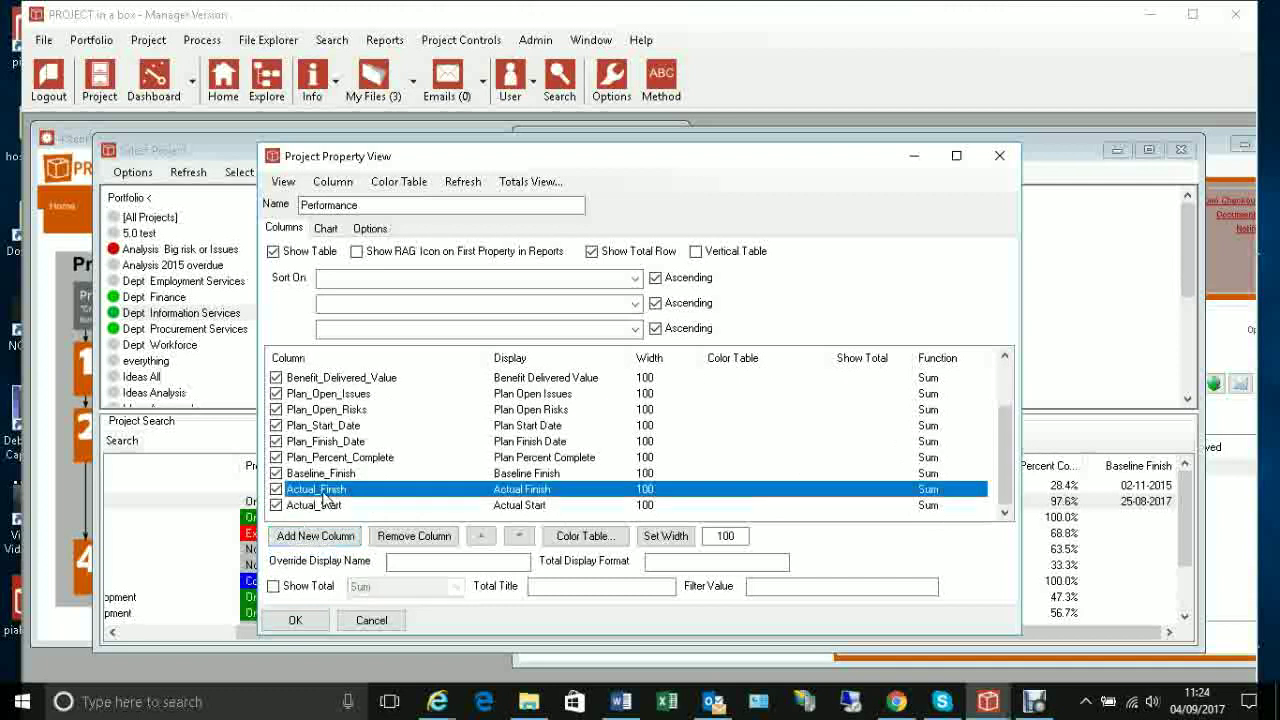
{"action": "left_click", "coordinate": [518, 536]}
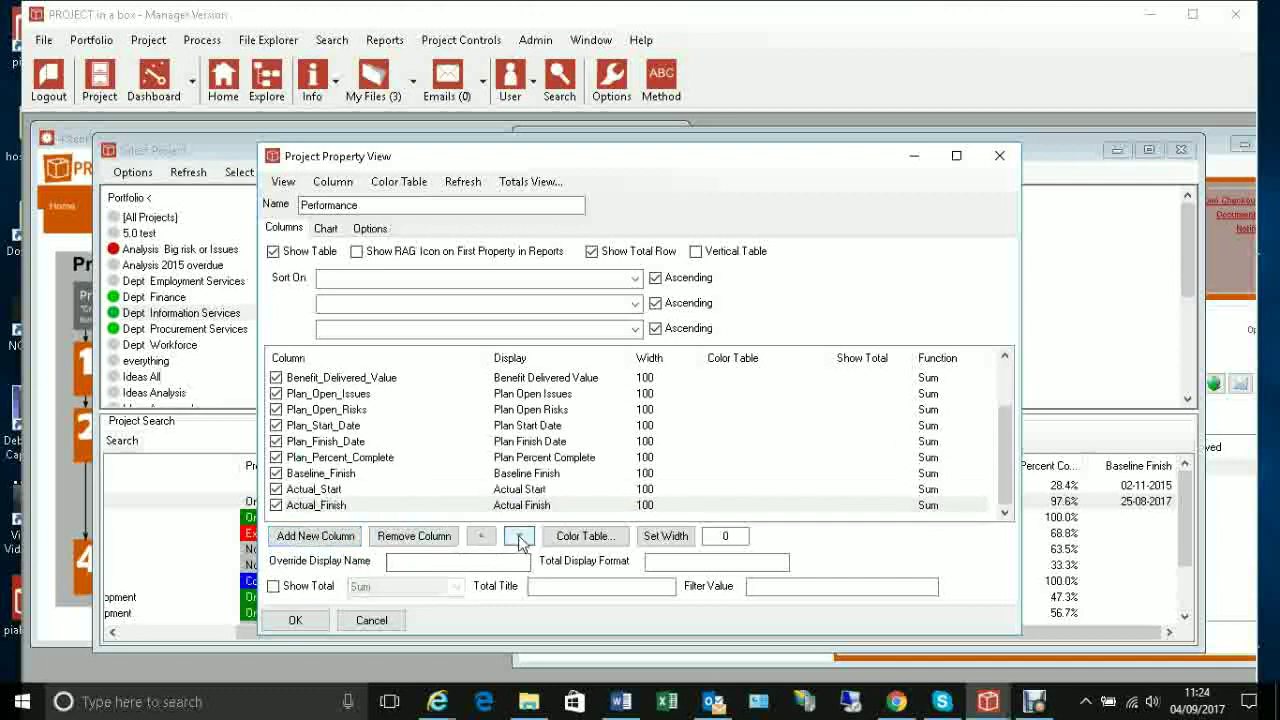
{"action": "left_click", "coordinate": [310, 476]}
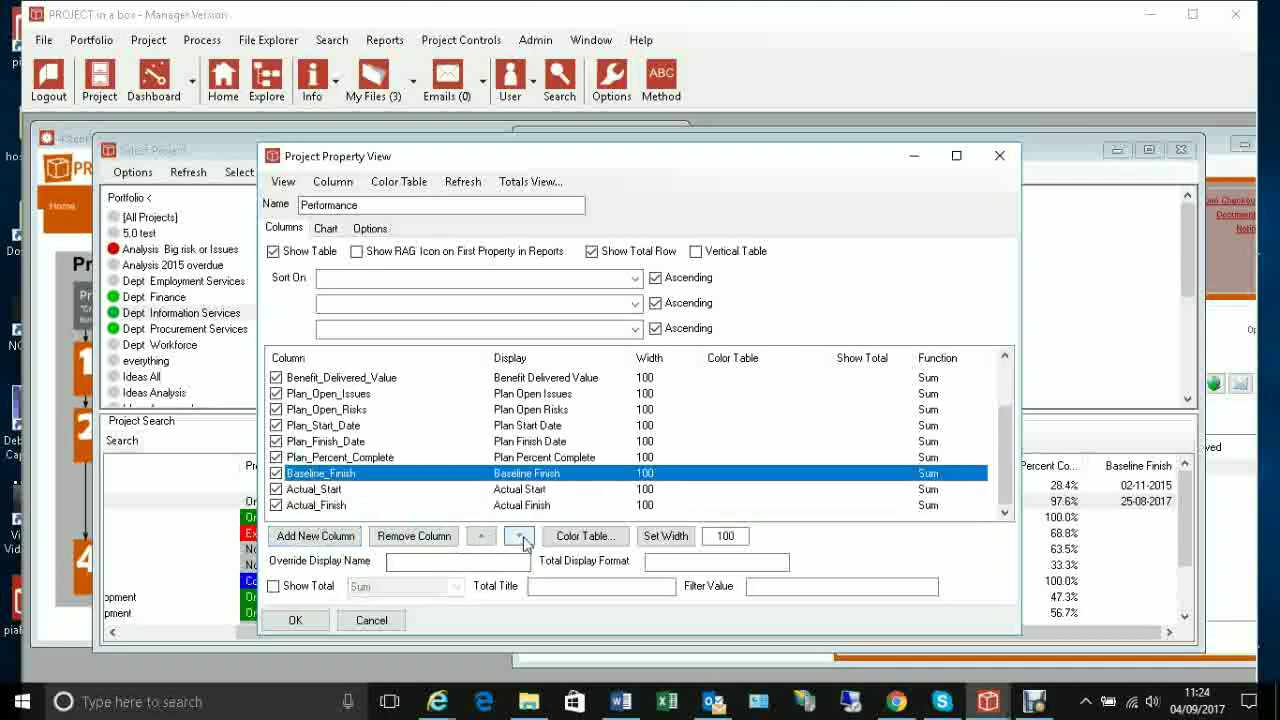
{"action": "left_click", "coordinate": [518, 536]}
{"action": "scroll", "coordinate": [385, 474], "scroll_direction": "down", "scroll_amount": 1}
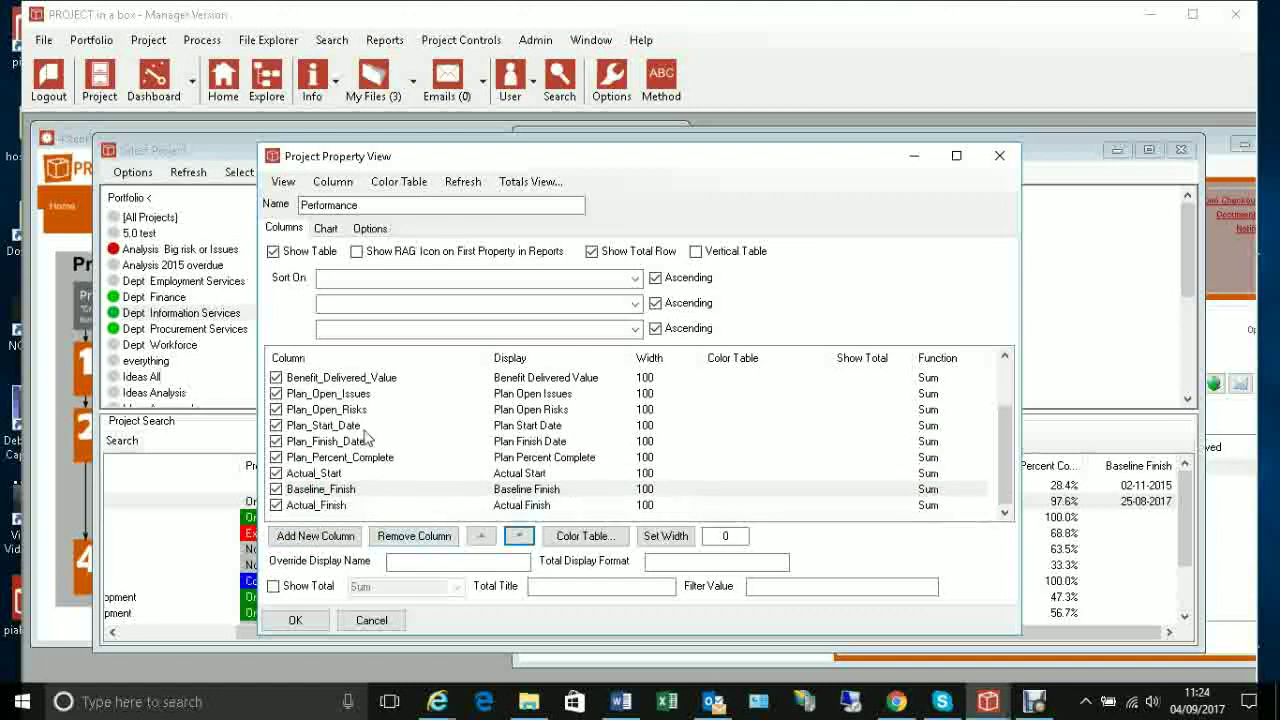
Move the Plan_Finish_Date column directly below Actual_Start and save the Performance view
{"action": "left_click", "coordinate": [337, 441]}
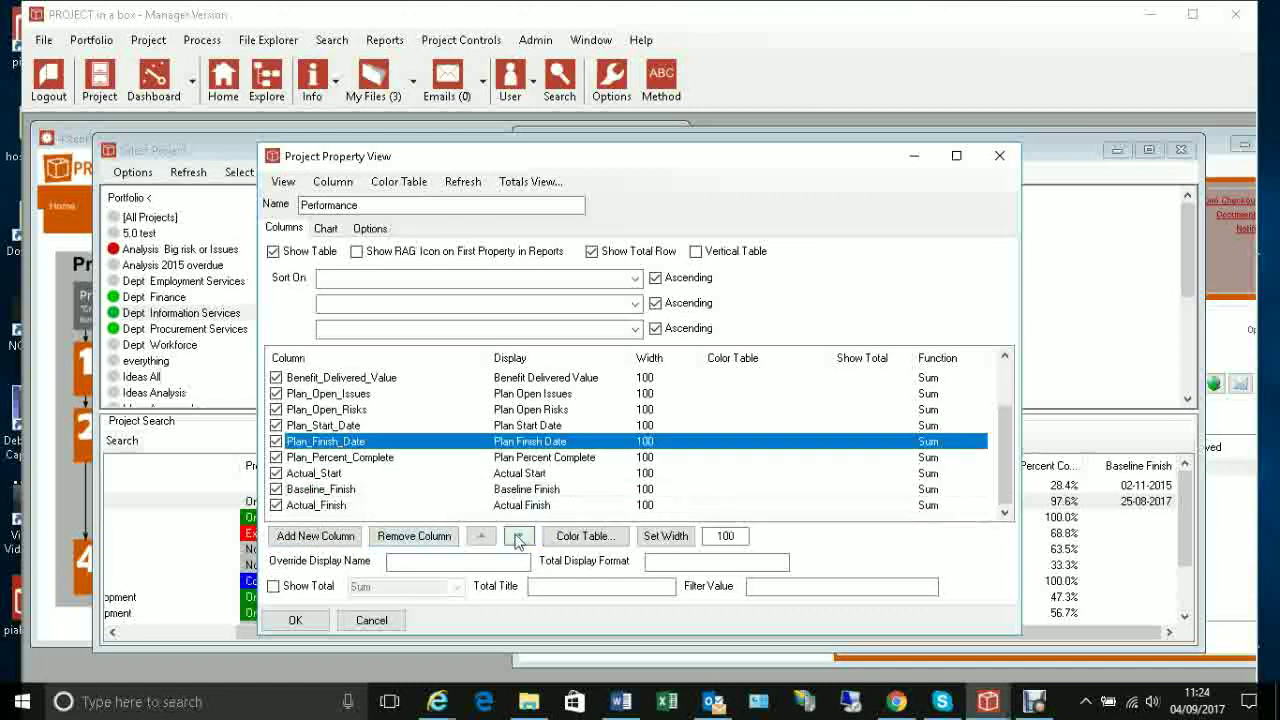
{"action": "left_click", "coordinate": [518, 536]}
{"action": "left_click", "coordinate": [518, 536]}
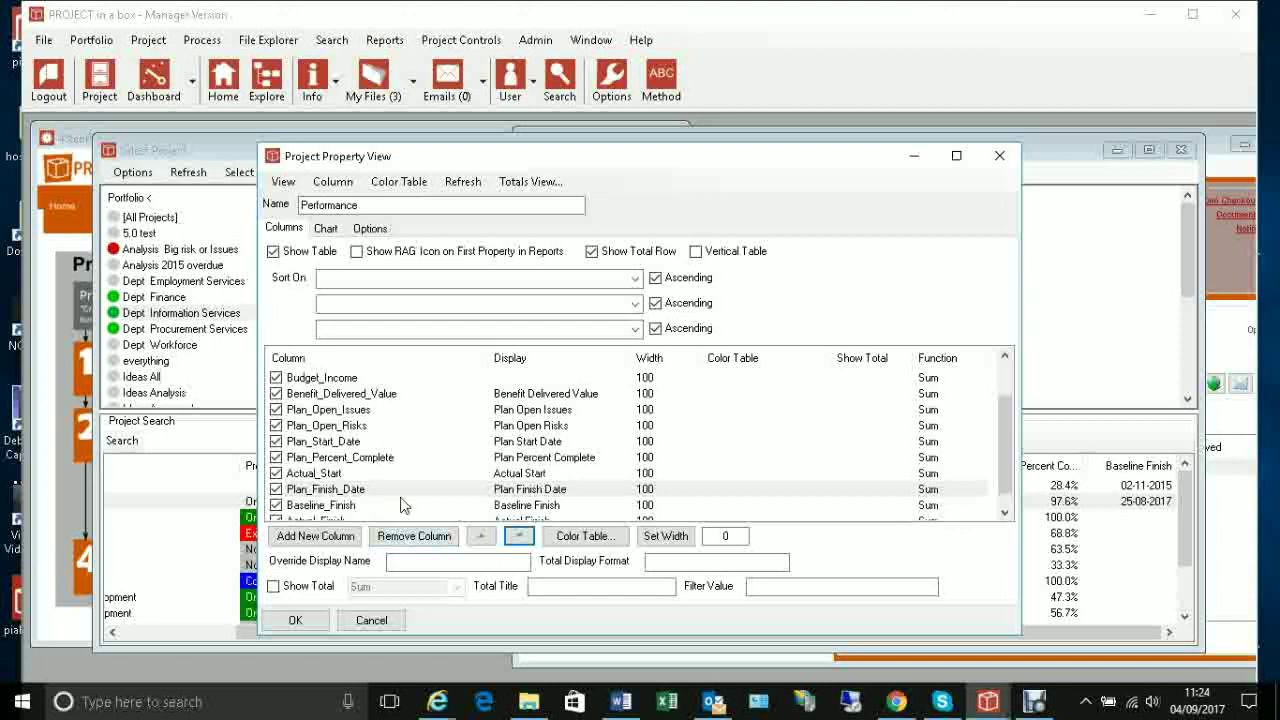
{"action": "left_click", "coordinate": [296, 620]}
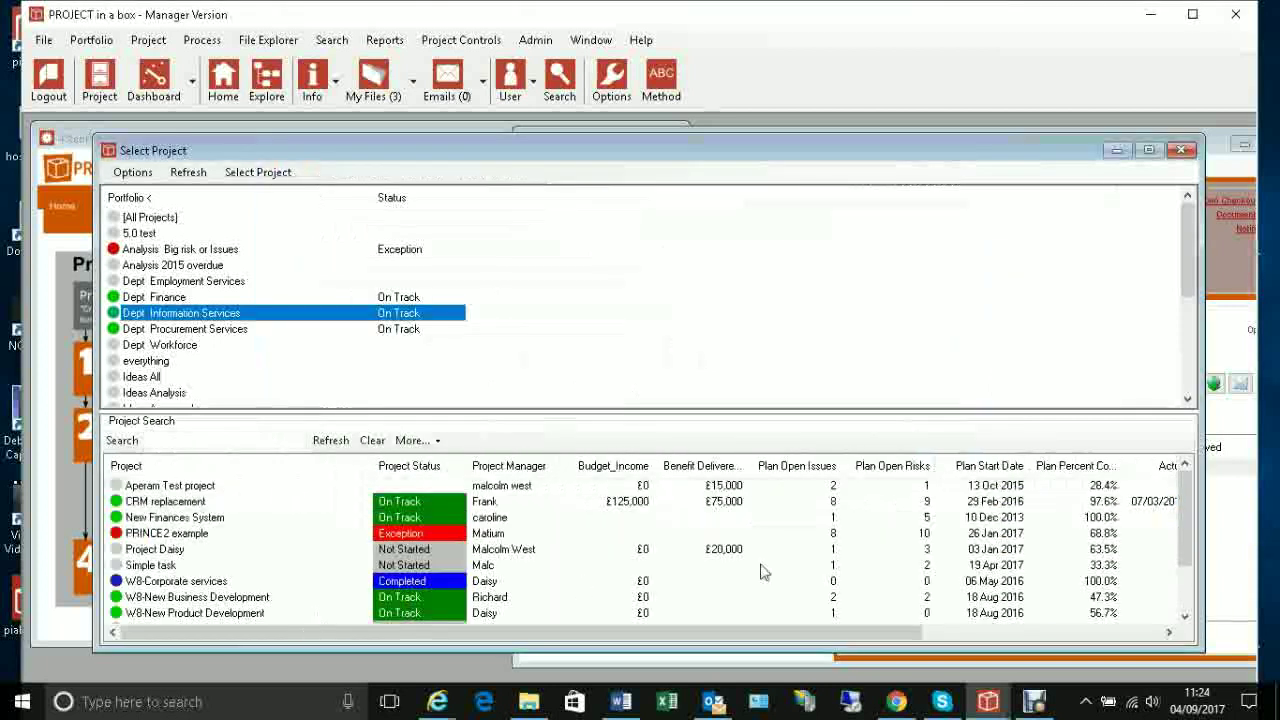
Compare the actual start, plan finish, baseline finish and actual finish dates of the CRM replacement project, and close the project list
{"action": "left_click_drag", "start_coordinate": [617, 631], "coordinate": [923, 633]}
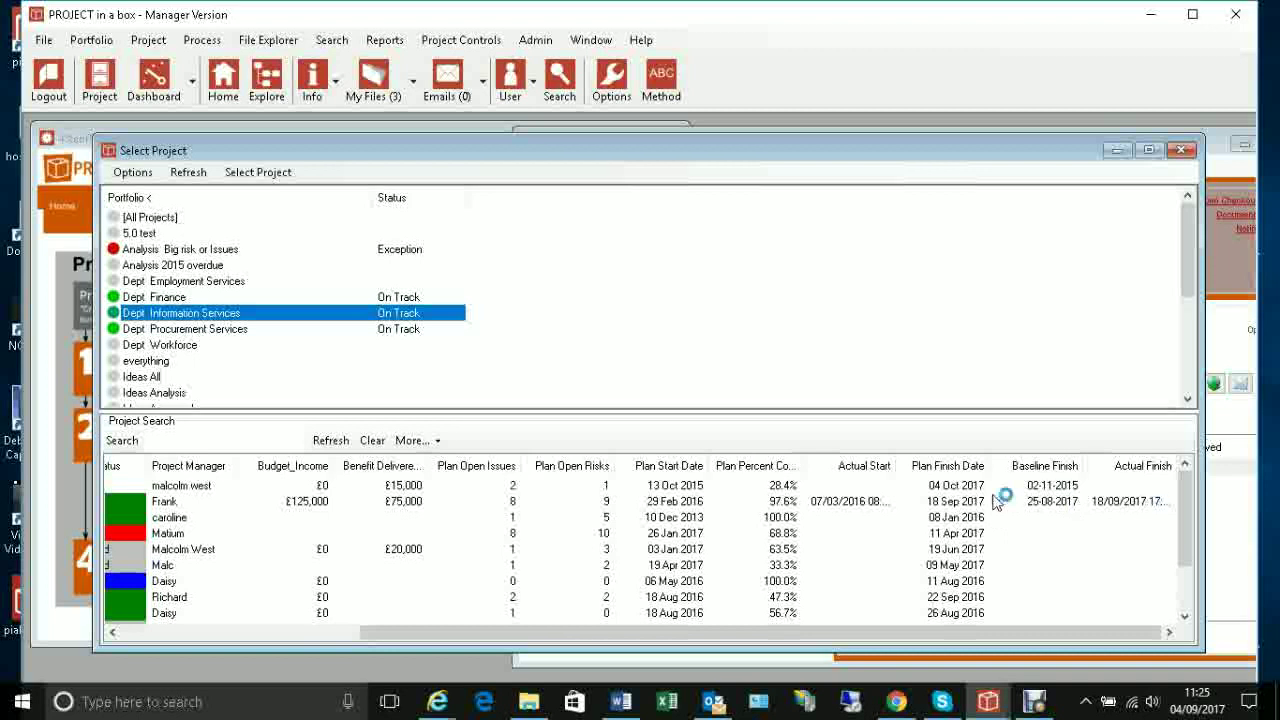
{"action": "double_click", "coordinate": [950, 504]}
{"action": "left_click_drag", "start_coordinate": [816, 634], "coordinate": [533, 641]}
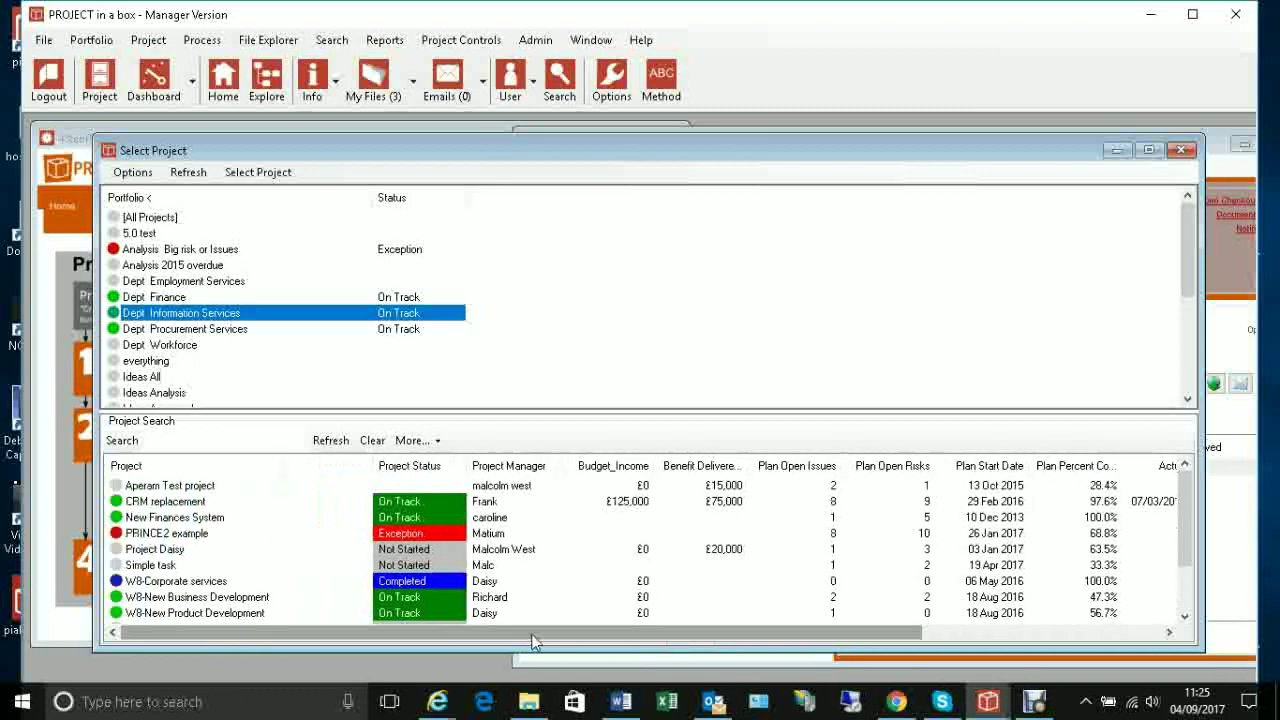
{"action": "left_click", "coordinate": [1183, 151]}
Run a project report for CRM replacement using the Project Statement to print specification, and close the Word output without saving
{"action": "left_click", "coordinate": [384, 42]}
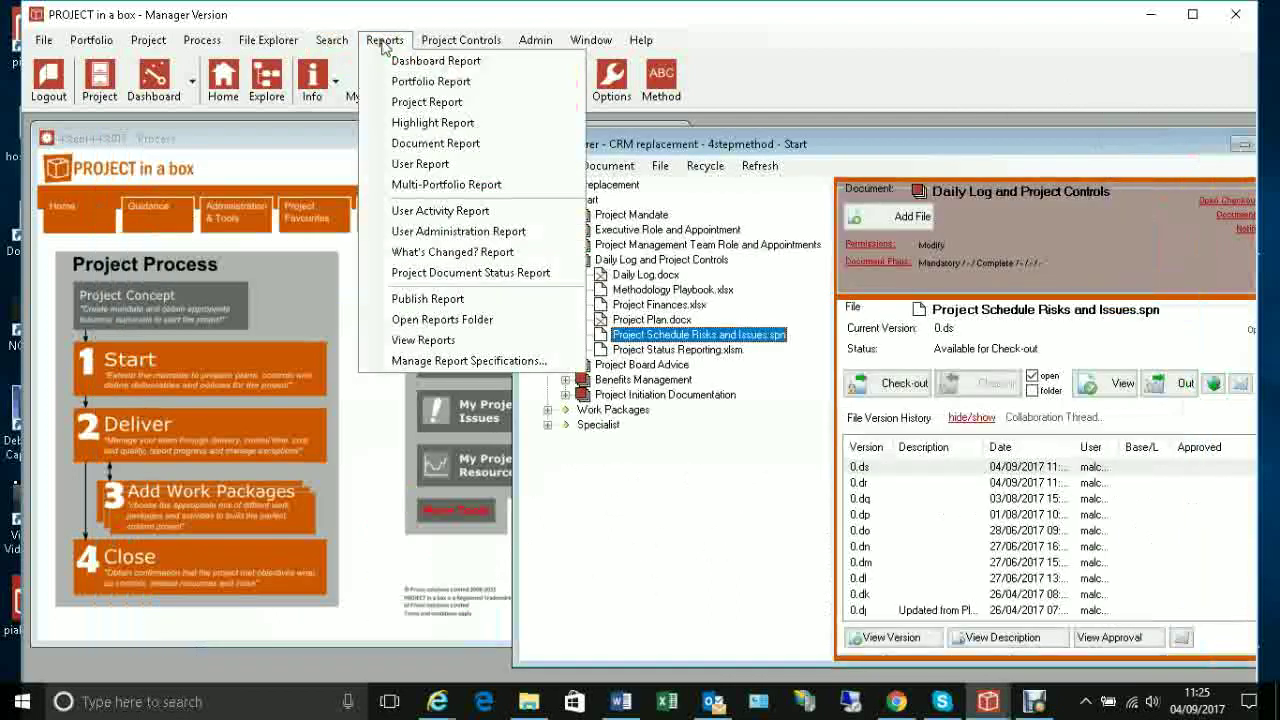
{"action": "left_click", "coordinate": [410, 102]}
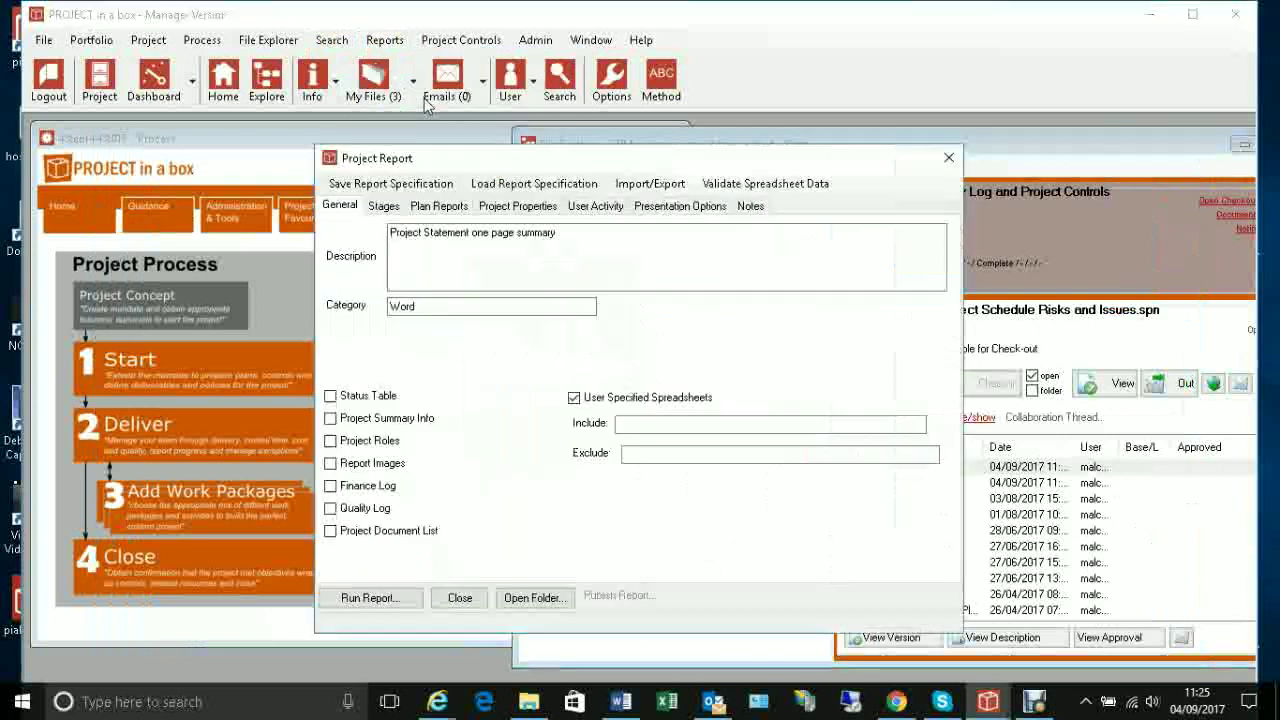
{"action": "left_click", "coordinate": [510, 190]}
{"action": "scroll", "coordinate": [434, 349], "scroll_direction": "down", "scroll_amount": 6}
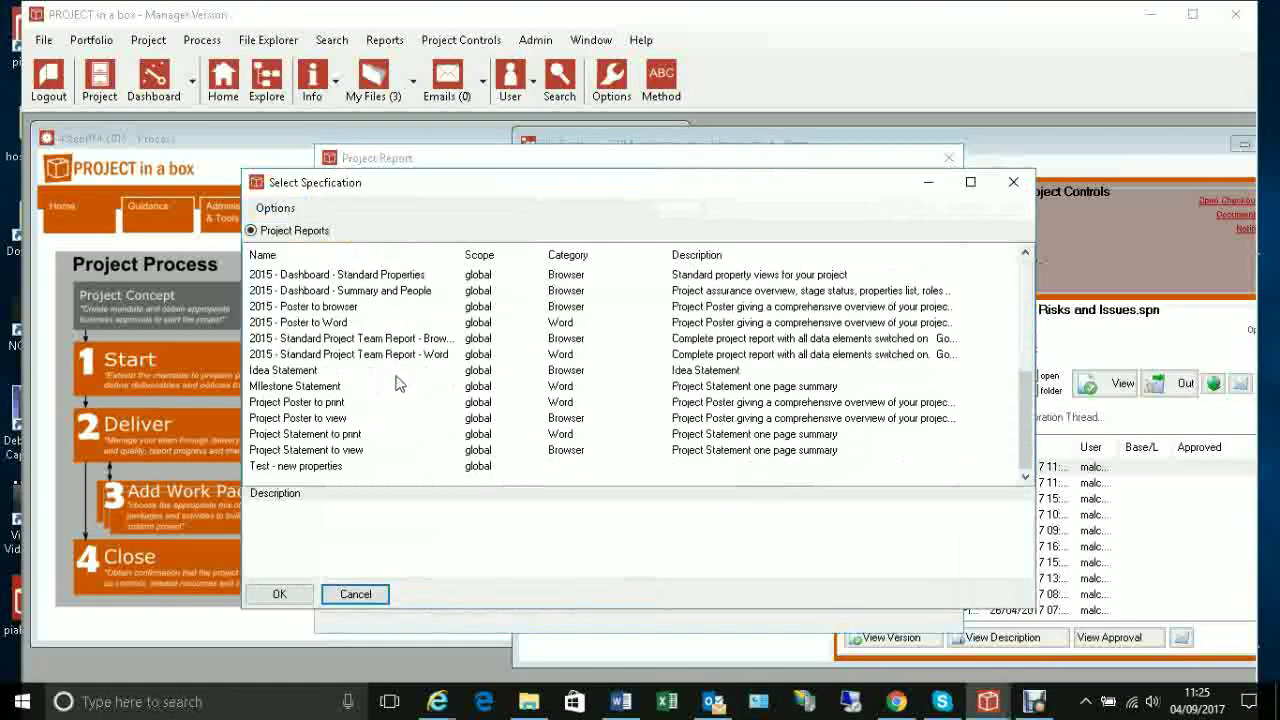
{"action": "left_click", "coordinate": [291, 438]}
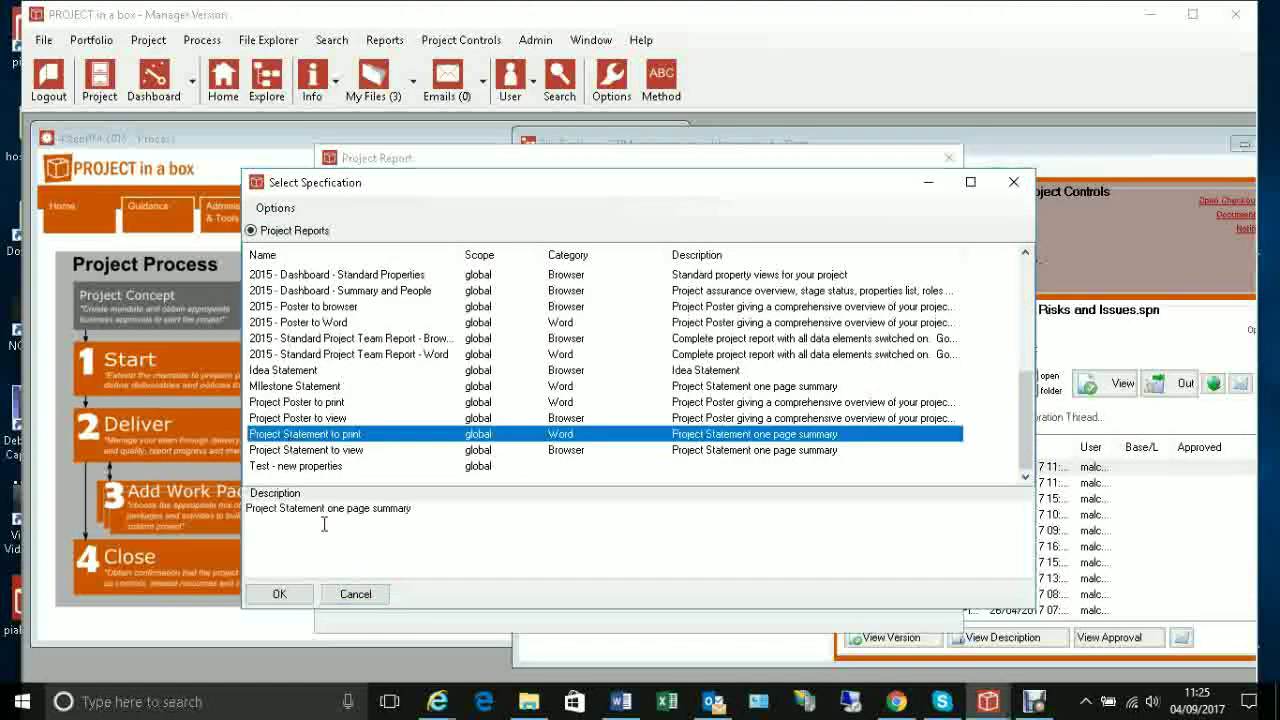
{"action": "left_click", "coordinate": [280, 595]}
{"action": "left_click", "coordinate": [352, 602]}
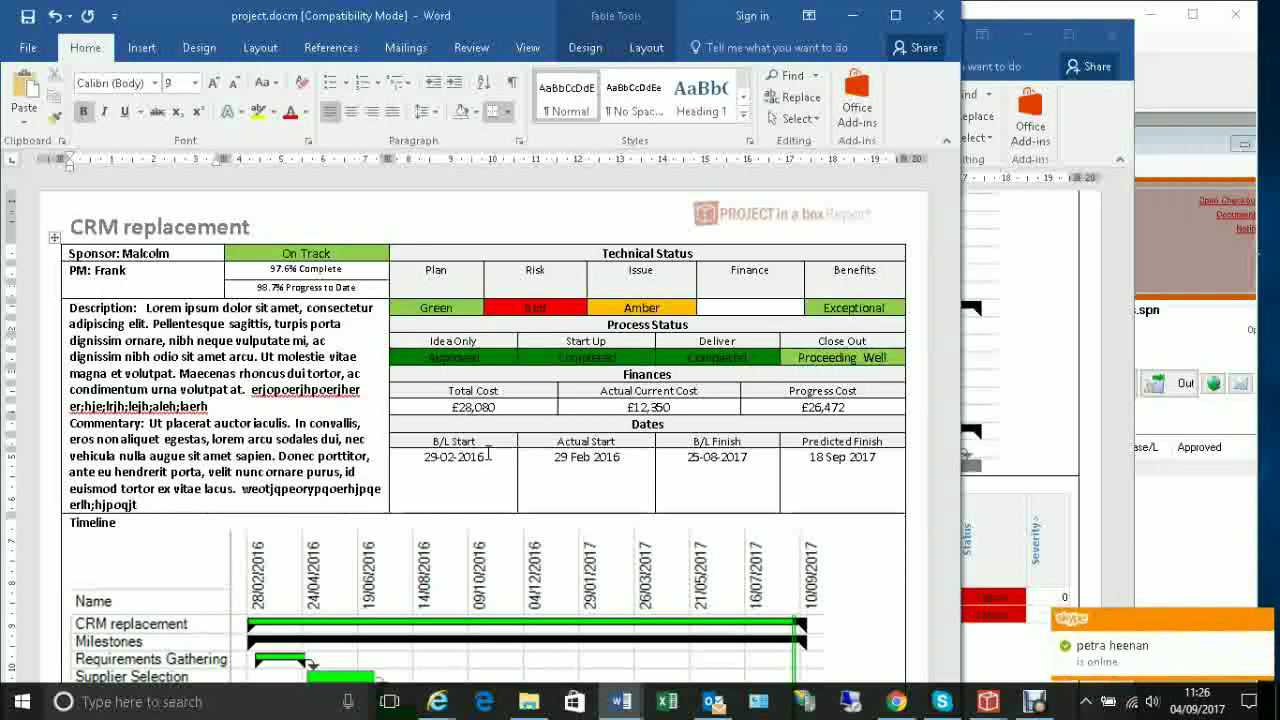
{"action": "left_click", "coordinate": [938, 15]}
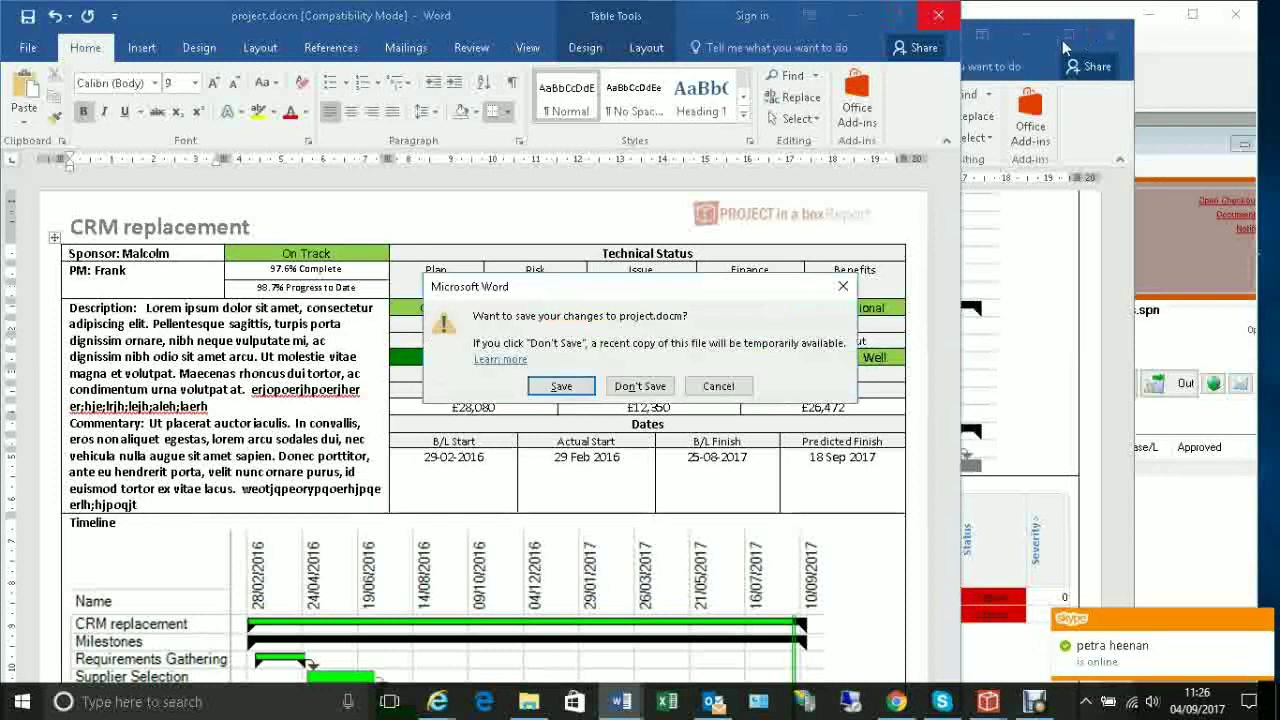
{"action": "left_click", "coordinate": [650, 385]}
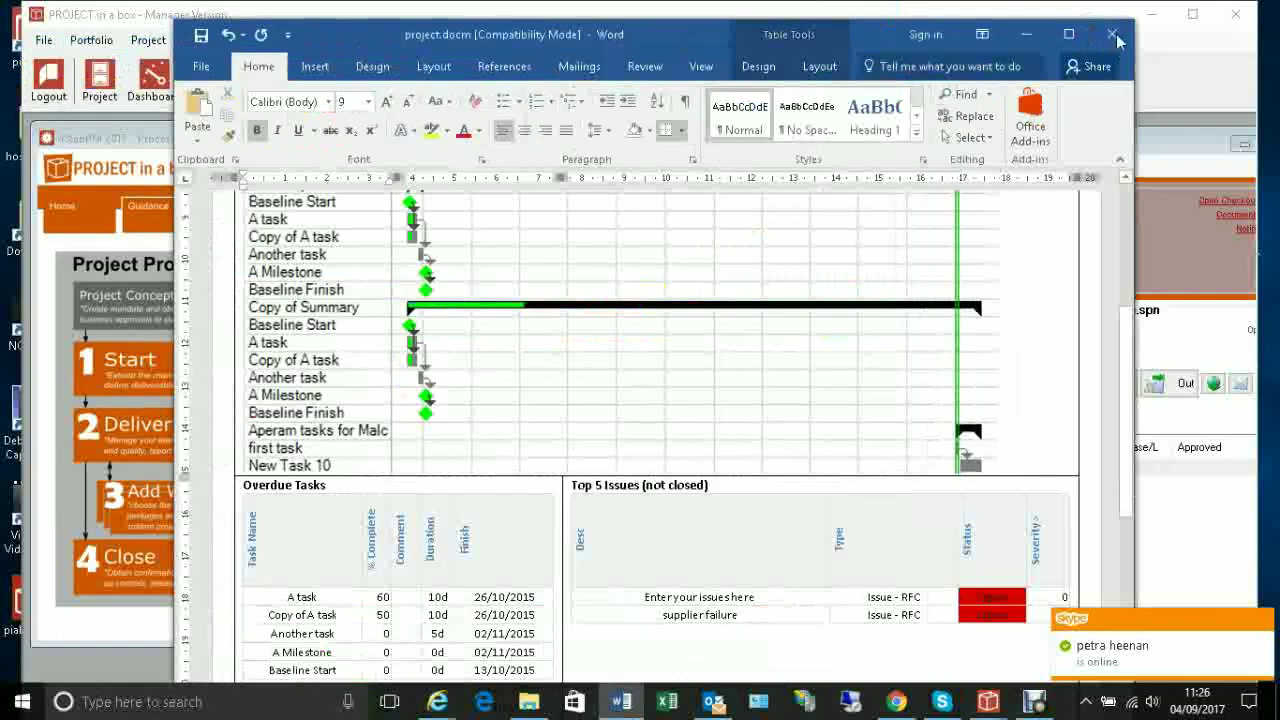
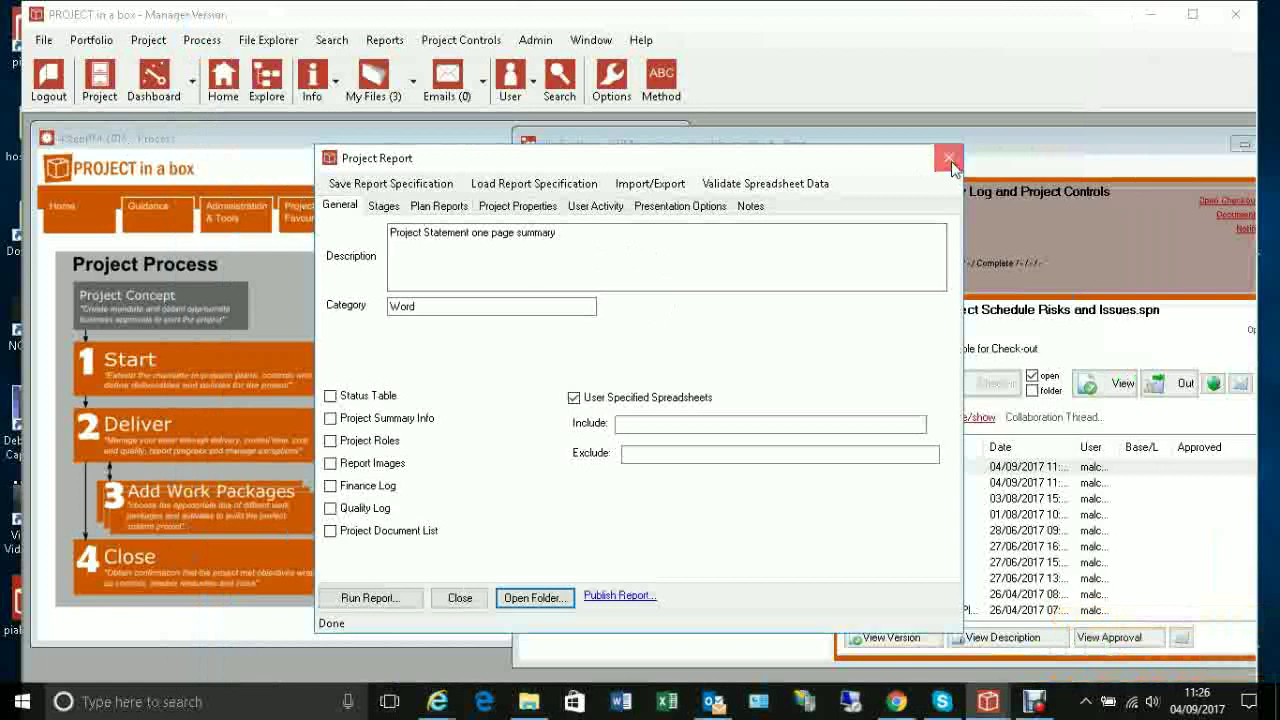
Reopen the project selection list and look through the available portfolios
{"action": "left_click", "coordinate": [99, 85]}
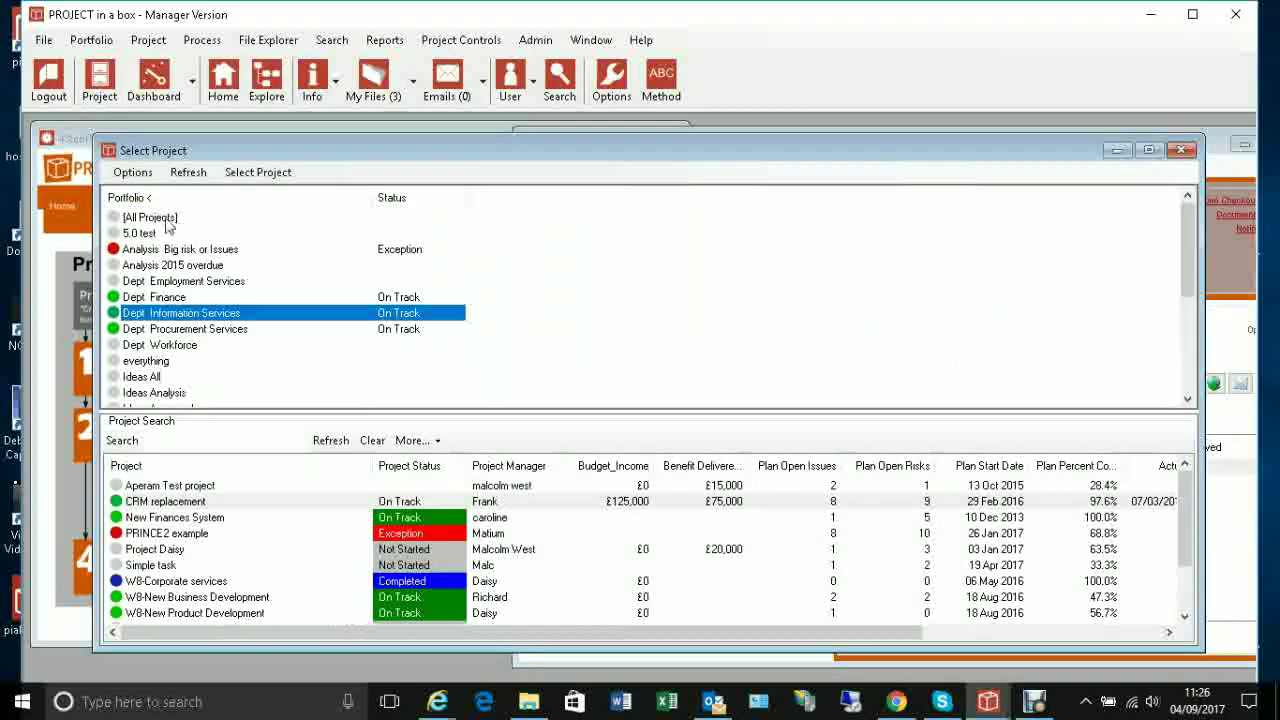
{"action": "scroll", "coordinate": [1183, 495], "scroll_direction": "down", "scroll_amount": 1}
{"action": "scroll", "coordinate": [1183, 495], "scroll_direction": "up", "scroll_amount": 1}
Create a new portfolio named "Past baseine date" in the portfolio management dialog
{"action": "left_click", "coordinate": [92, 41]}
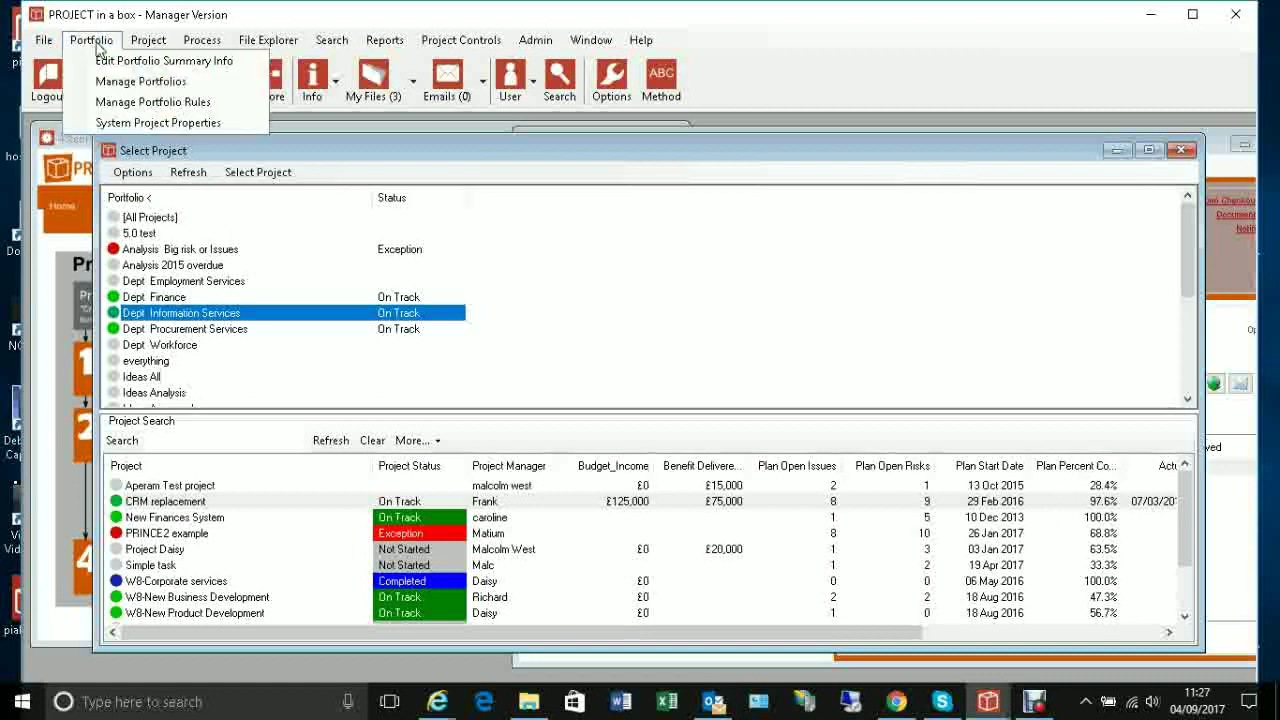
{"action": "left_click", "coordinate": [135, 81]}
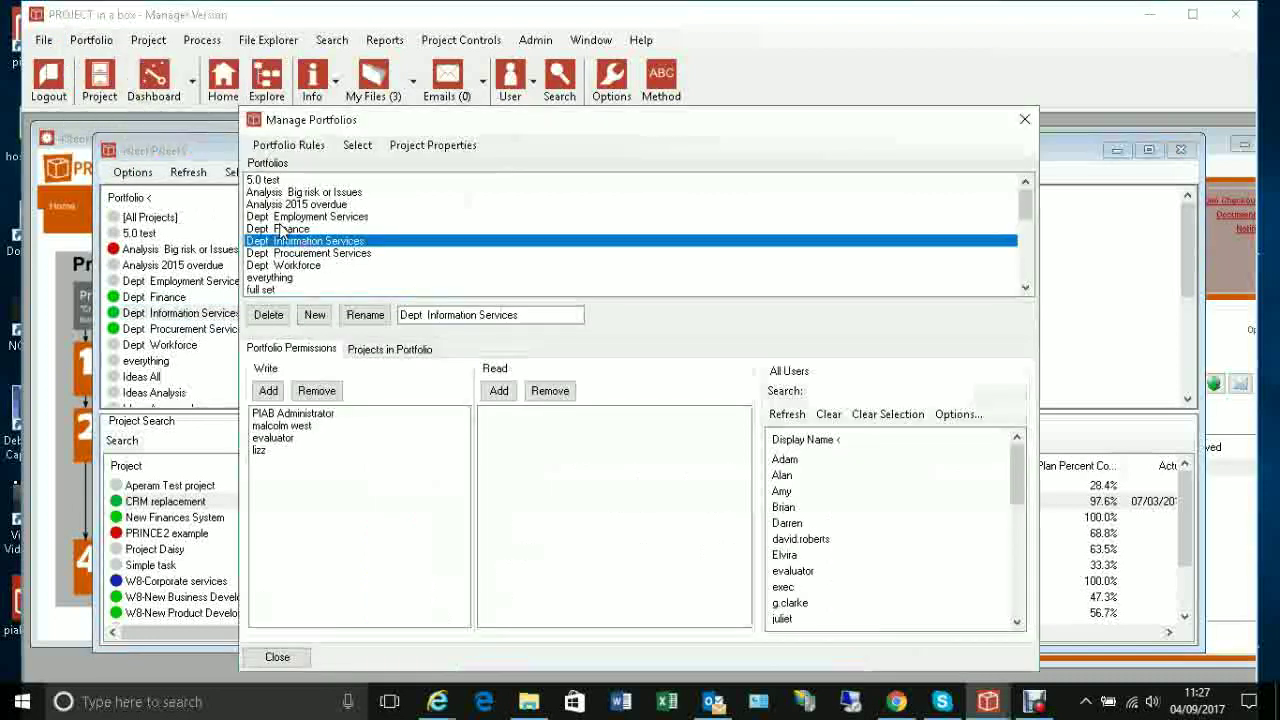
{"action": "left_click", "coordinate": [316, 318]}
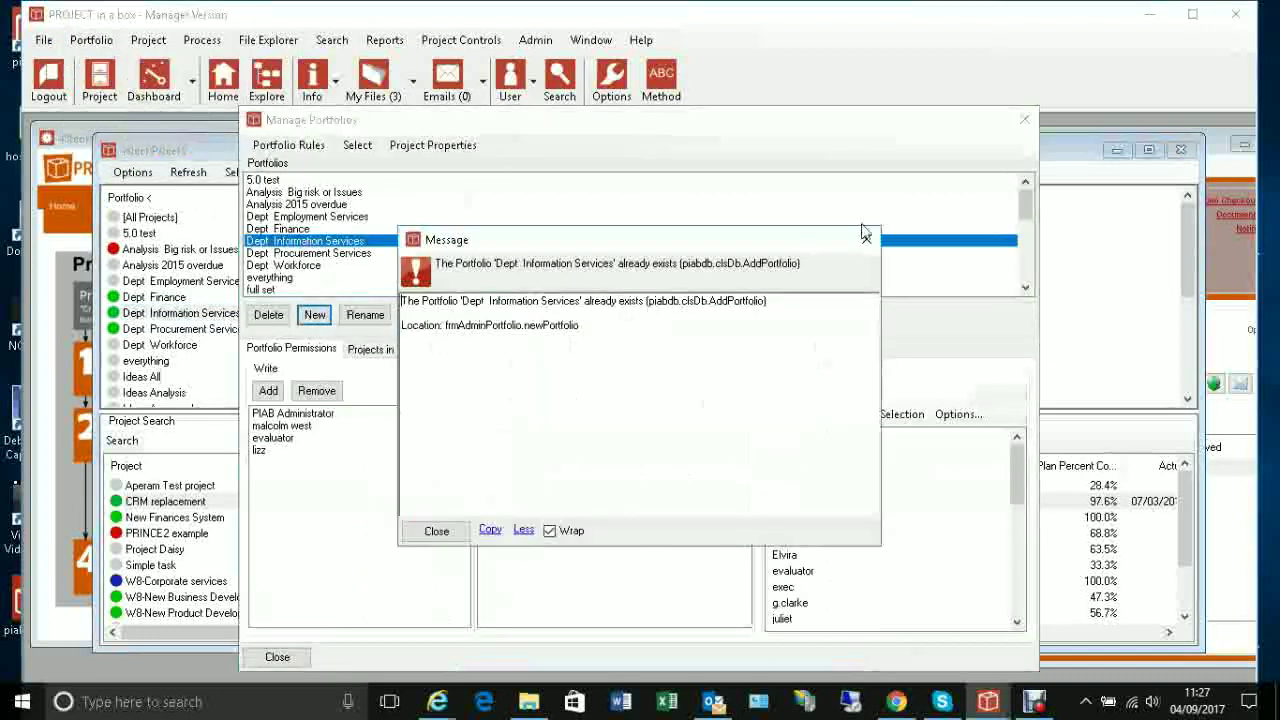
{"action": "left_click", "coordinate": [866, 239]}
{"action": "left_click", "coordinate": [365, 314]}
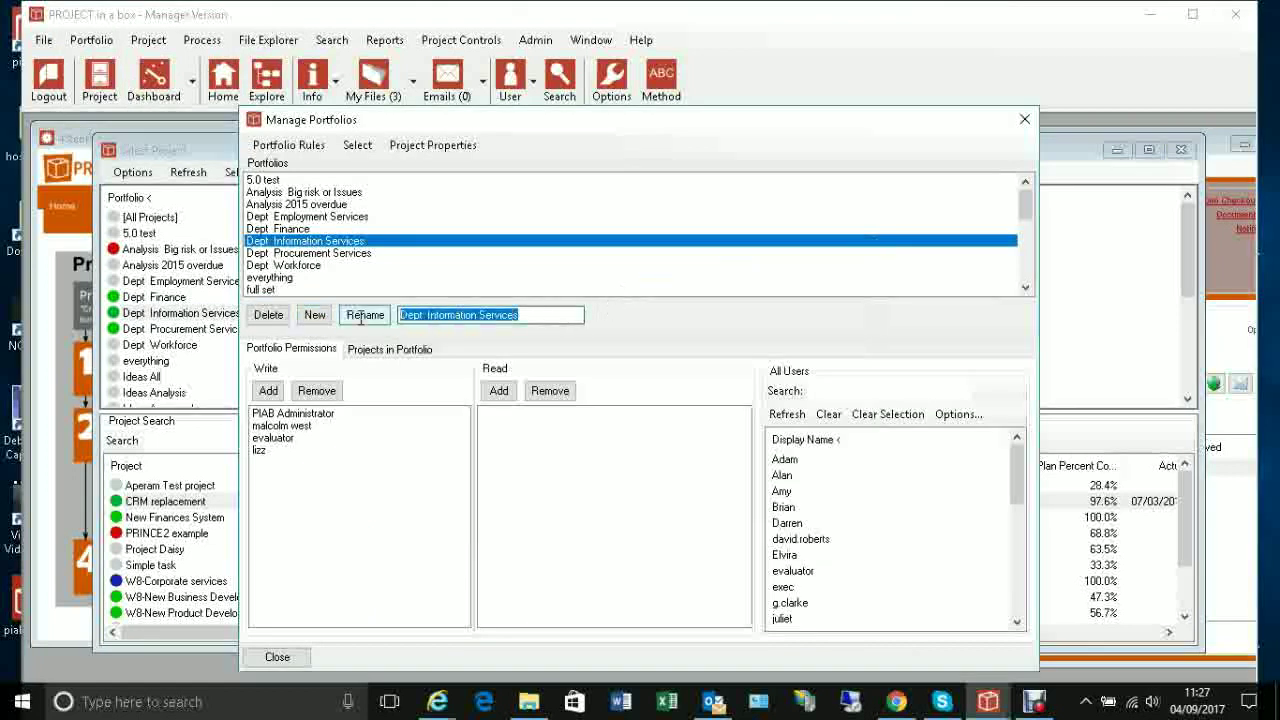
{"action": "type", "text": "Past"}
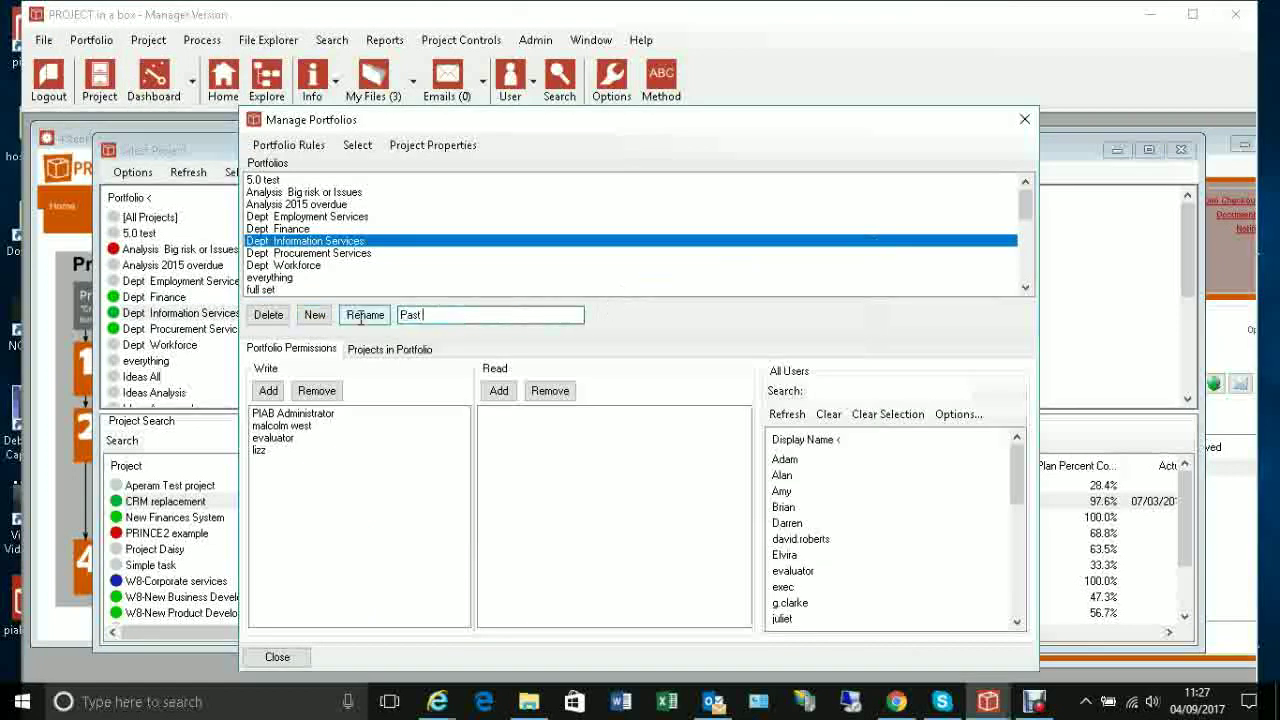
{"action": "type", "text": " baseine date"}
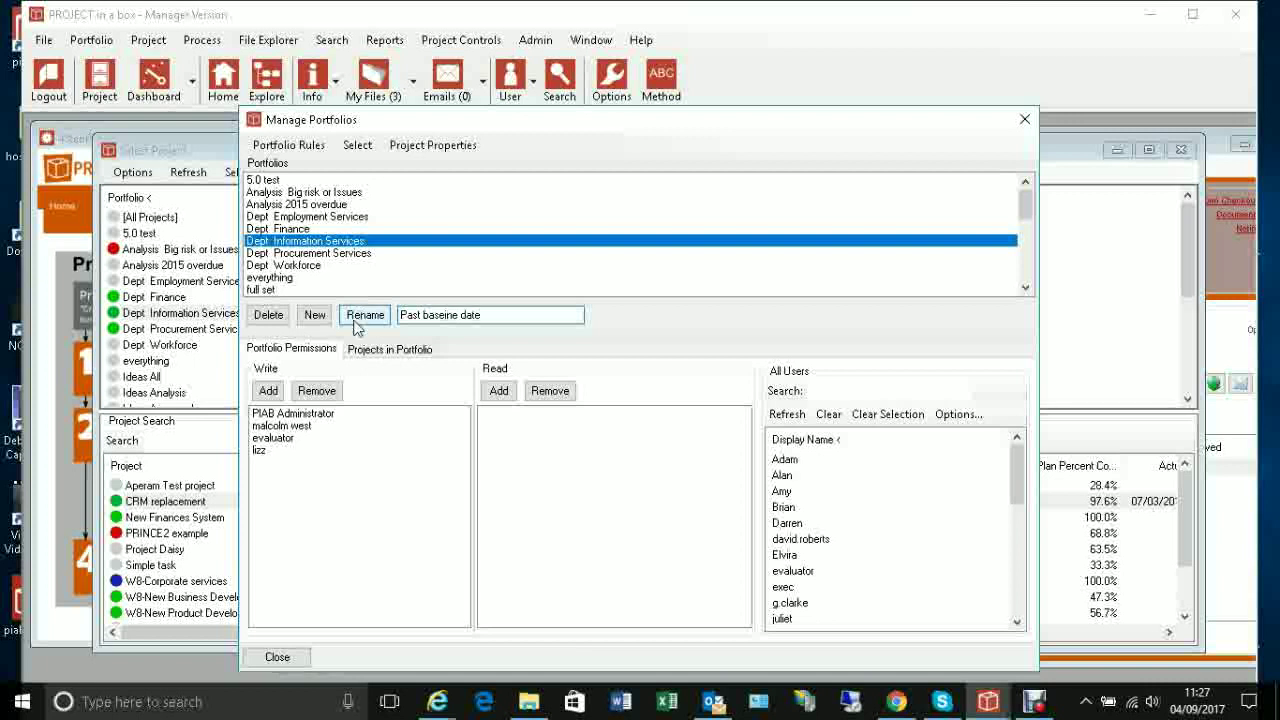
{"action": "left_click", "coordinate": [314, 314]}
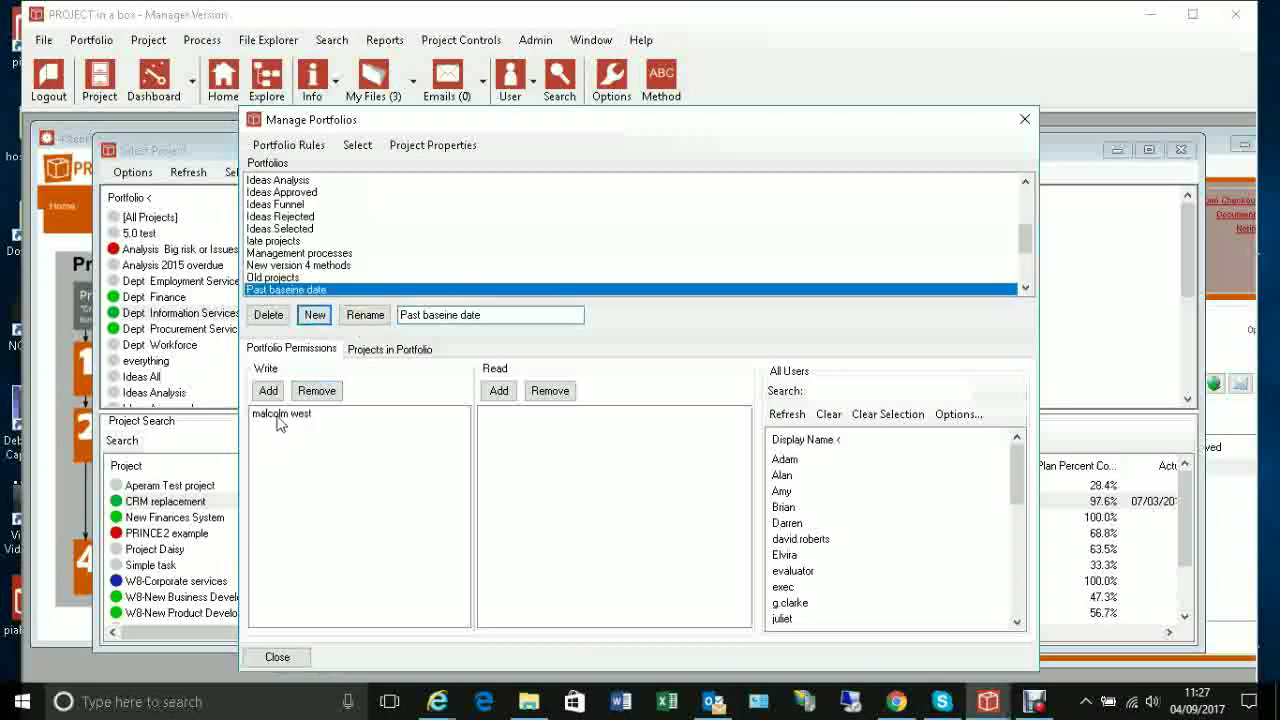
Check the new portfolio's write permissions and assigned projects, and open its rule management
{"action": "left_click", "coordinate": [279, 418]}
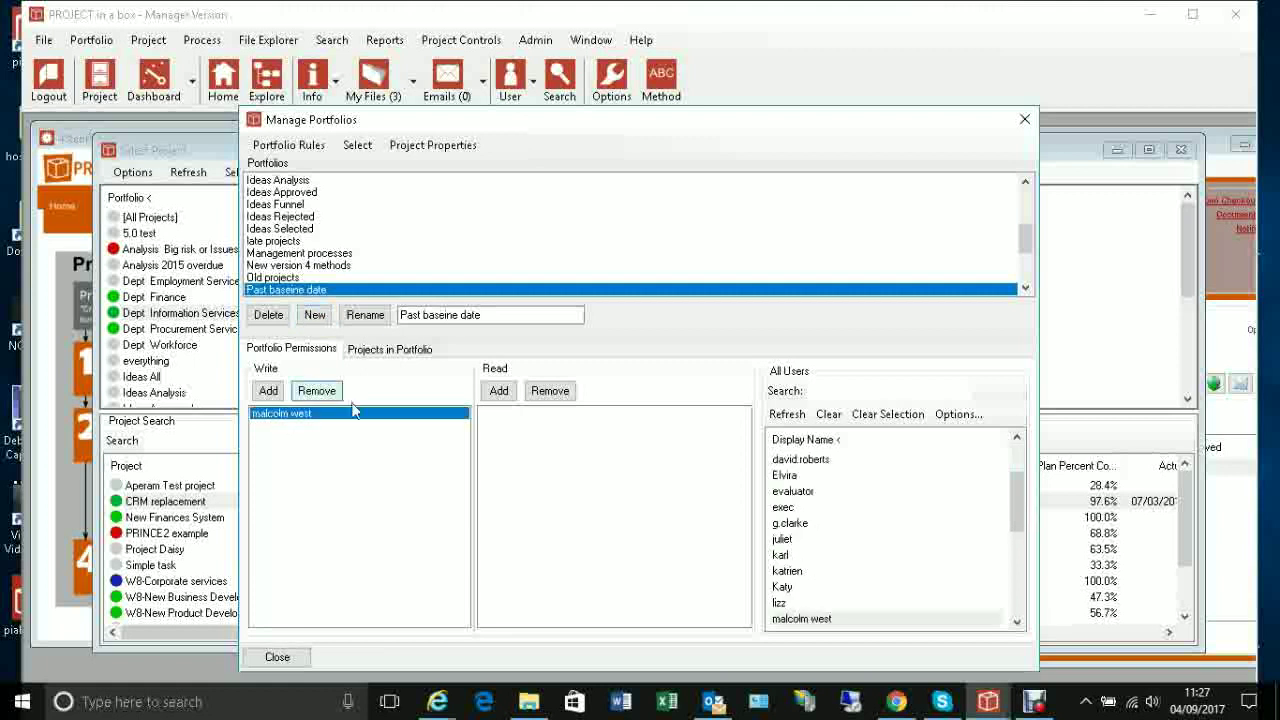
{"action": "left_click", "coordinate": [408, 354]}
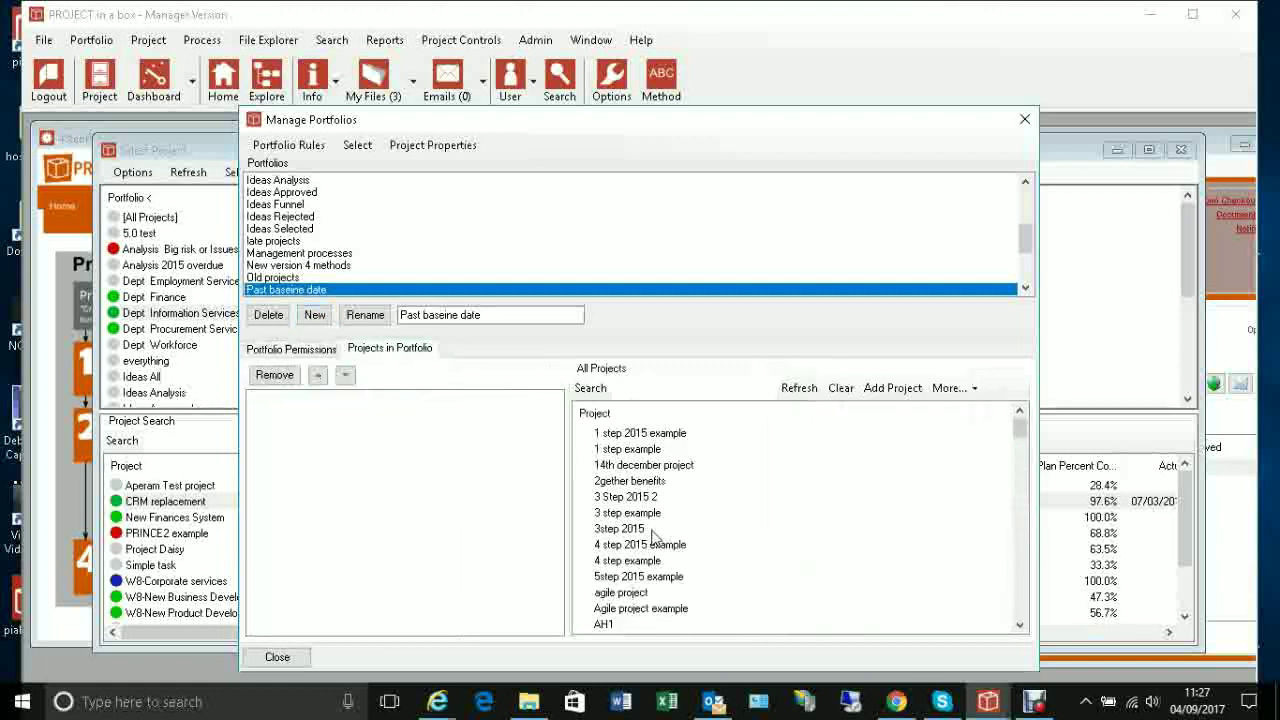
{"action": "left_click", "coordinate": [290, 147]}
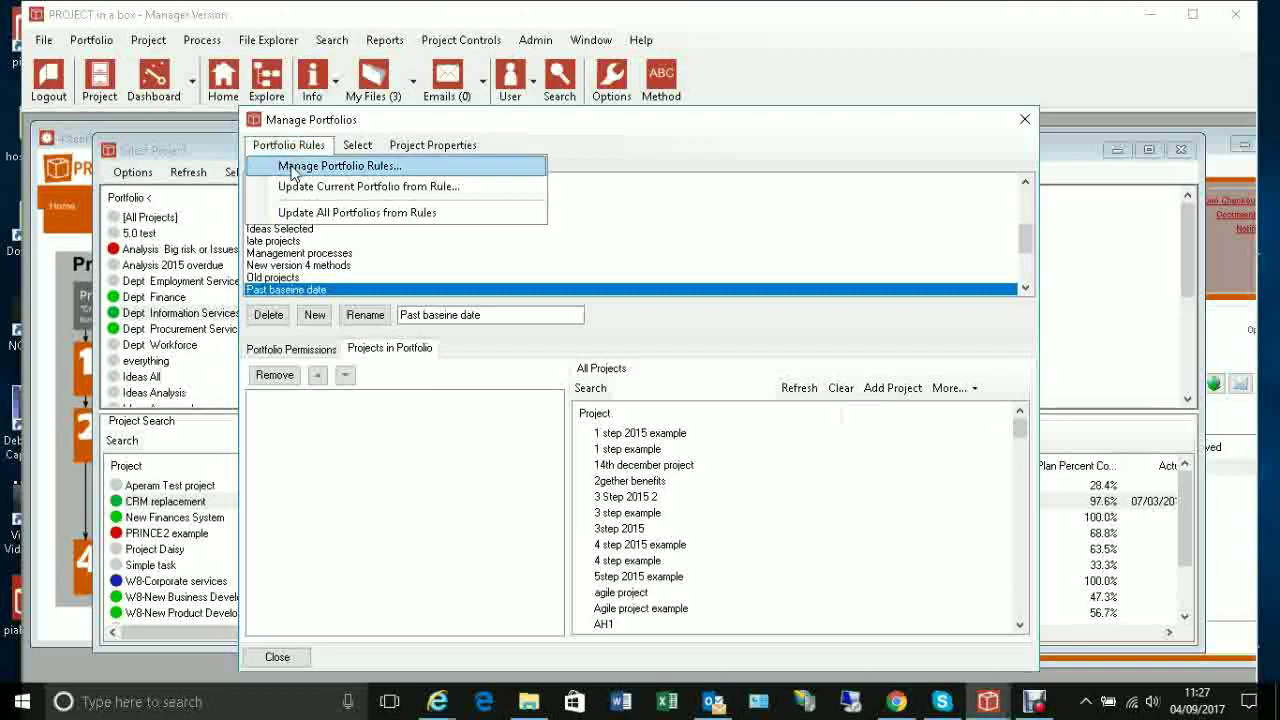
{"action": "left_click", "coordinate": [300, 168]}
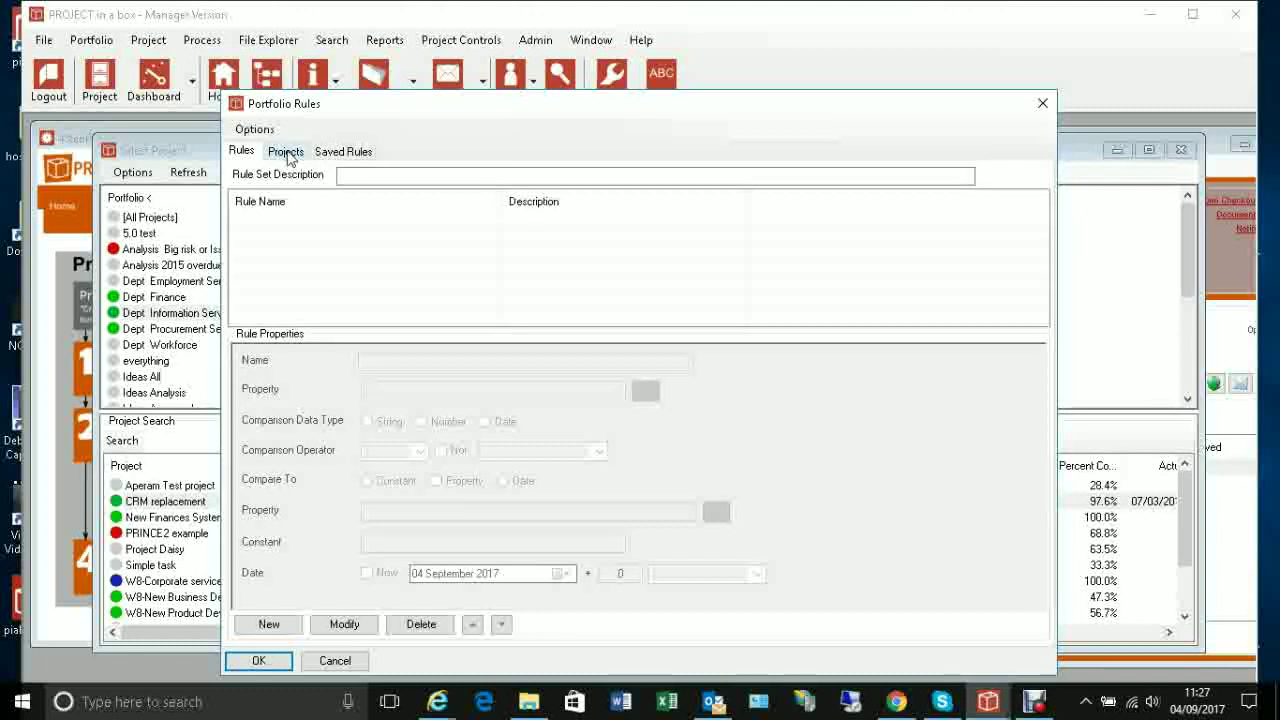
Add the Actual_Finish and Baseline_Finish columns to the project list of the portfolio rules, and refresh the data with the rules applied
{"action": "left_click", "coordinate": [287, 154]}
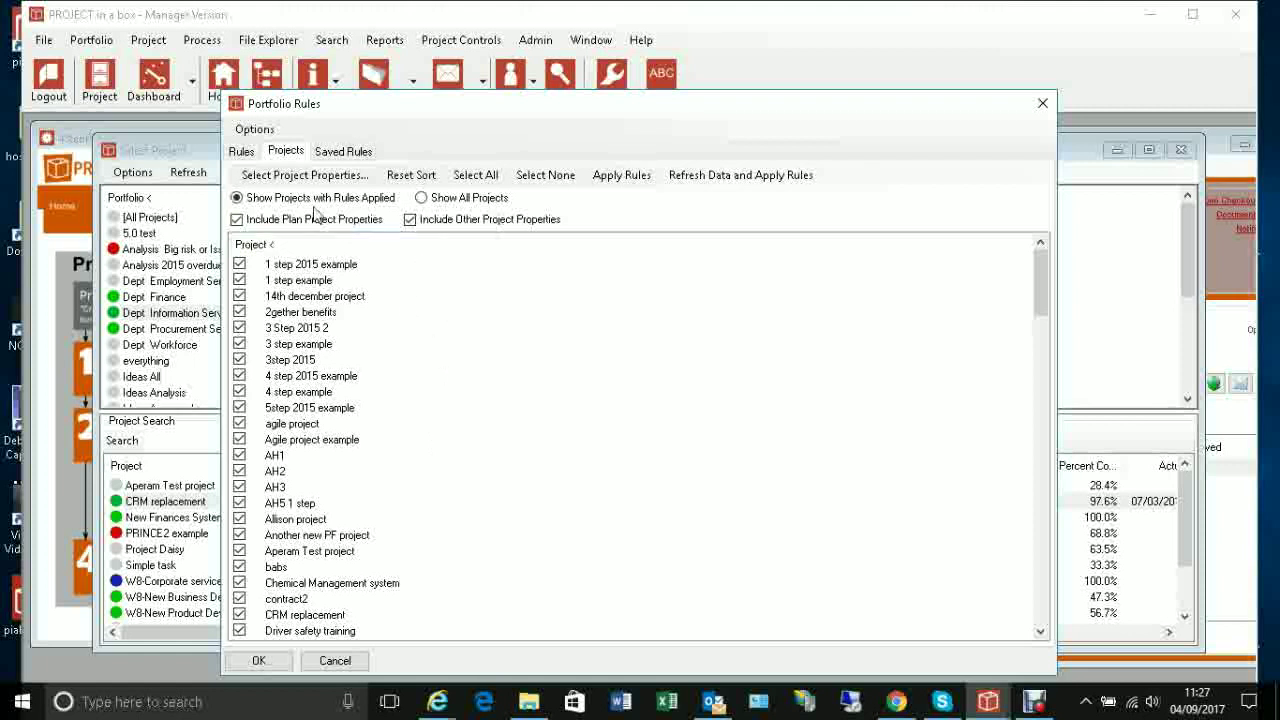
{"action": "left_click", "coordinate": [306, 176]}
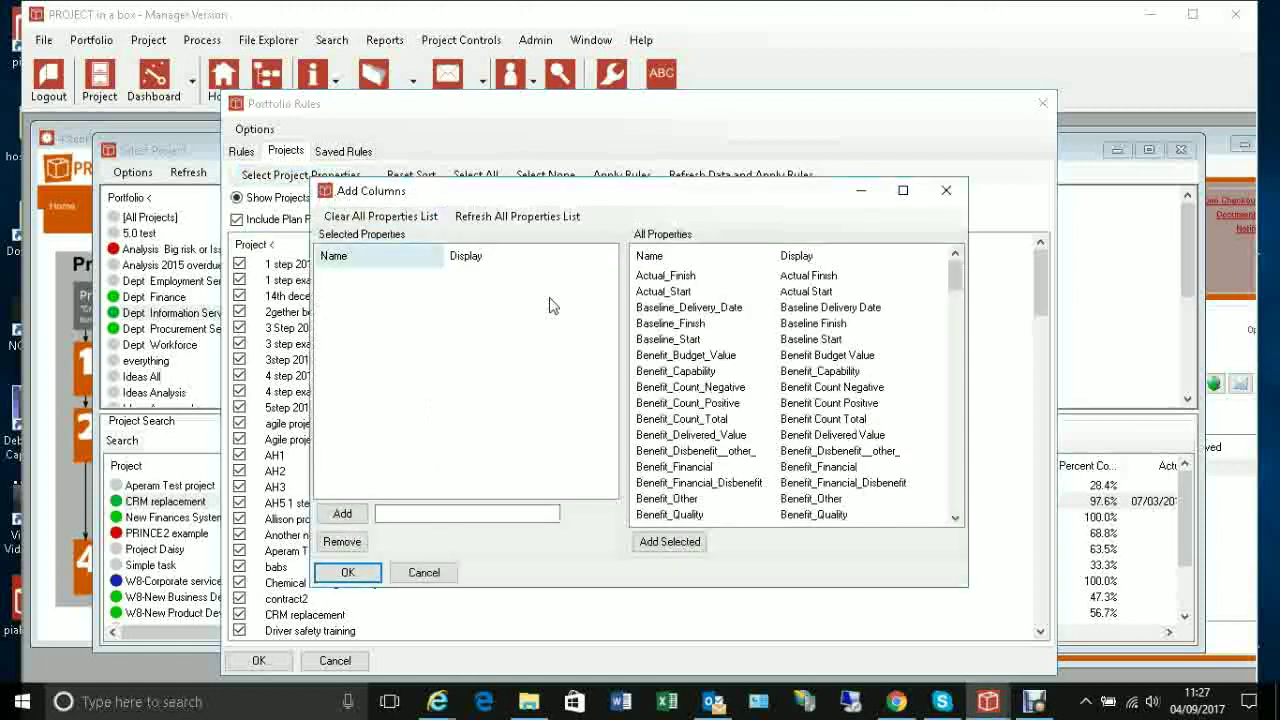
{"action": "left_click", "coordinate": [689, 279]}
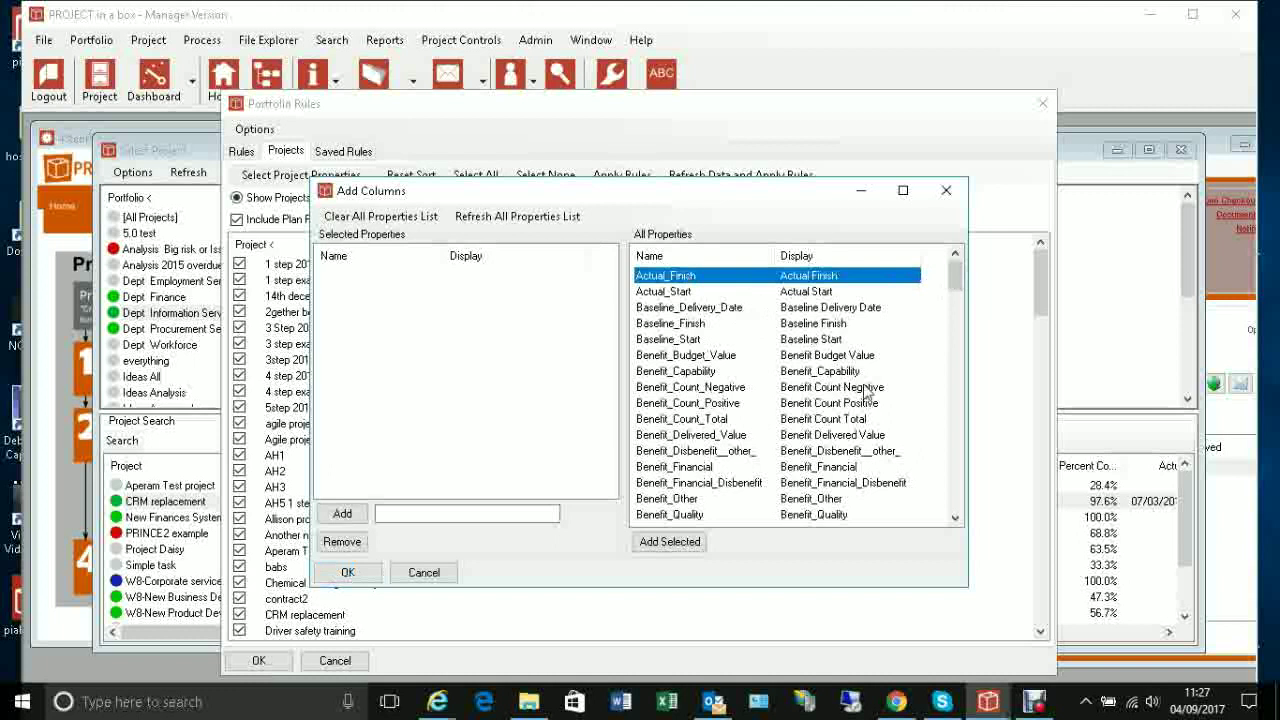
{"action": "left_click", "coordinate": [670, 541]}
{"action": "mouse_move", "coordinate": [956, 279]}
{"action": "left_mouse_down"}
{"action": "mouse_move", "coordinate": [953, 385]}
{"action": "mouse_move", "coordinate": [955, 272]}
{"action": "left_mouse_up"}
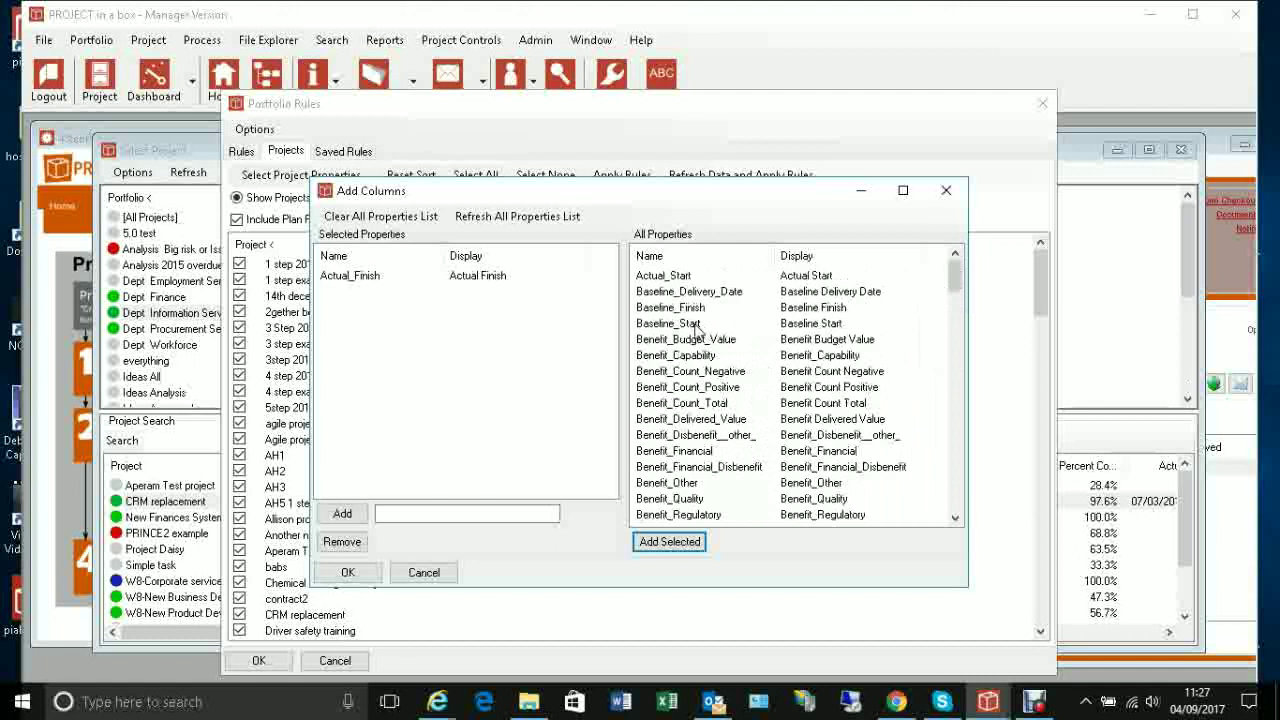
{"action": "left_click", "coordinate": [697, 308]}
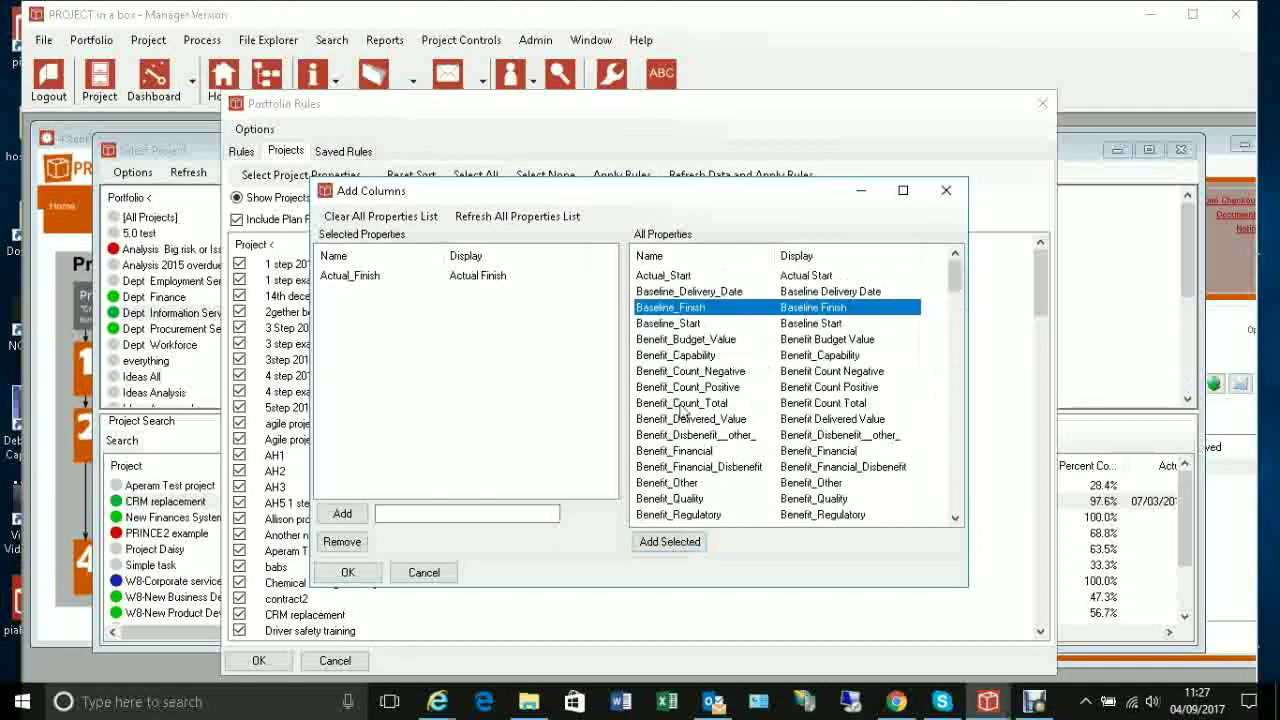
{"action": "left_click", "coordinate": [668, 542]}
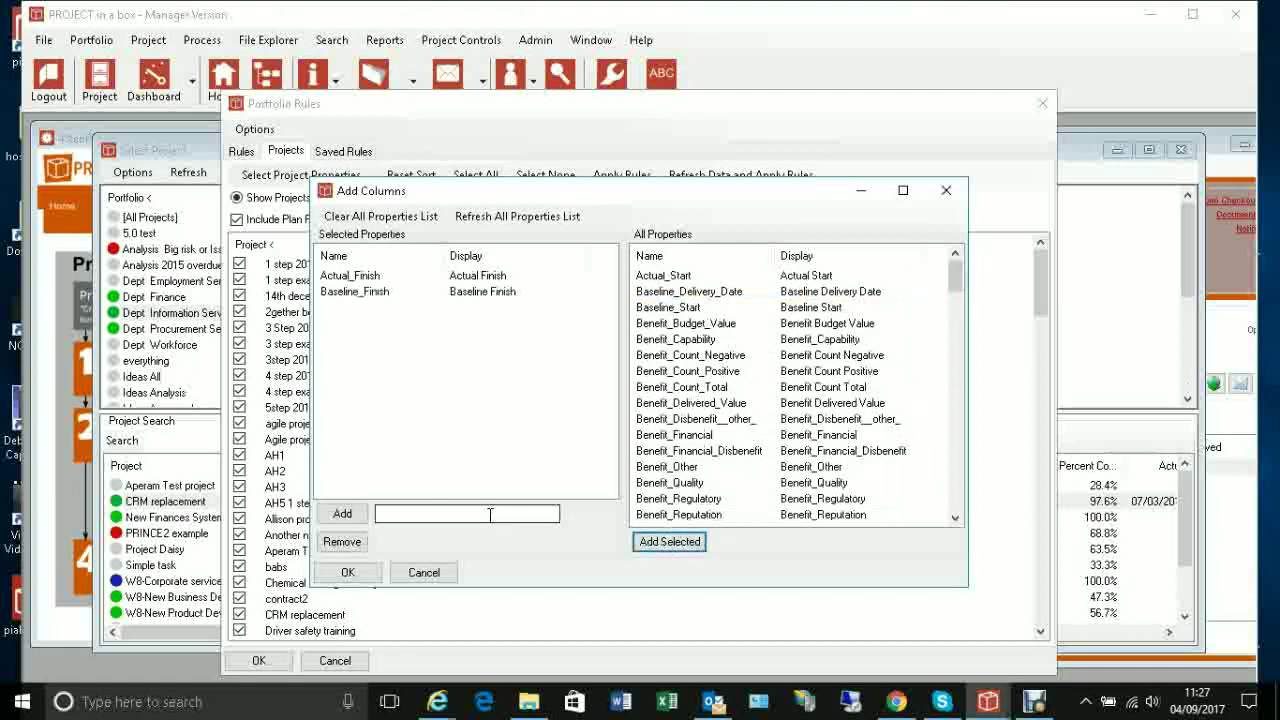
{"action": "left_click", "coordinate": [346, 574]}
{"action": "mouse_move", "coordinate": [1041, 264]}
{"action": "left_mouse_down"}
{"action": "mouse_move", "coordinate": [1047, 595]}
{"action": "mouse_move", "coordinate": [1040, 257]}
{"action": "mouse_move", "coordinate": [1040, 289]}
{"action": "left_mouse_up"}
{"action": "left_click", "coordinate": [762, 183]}
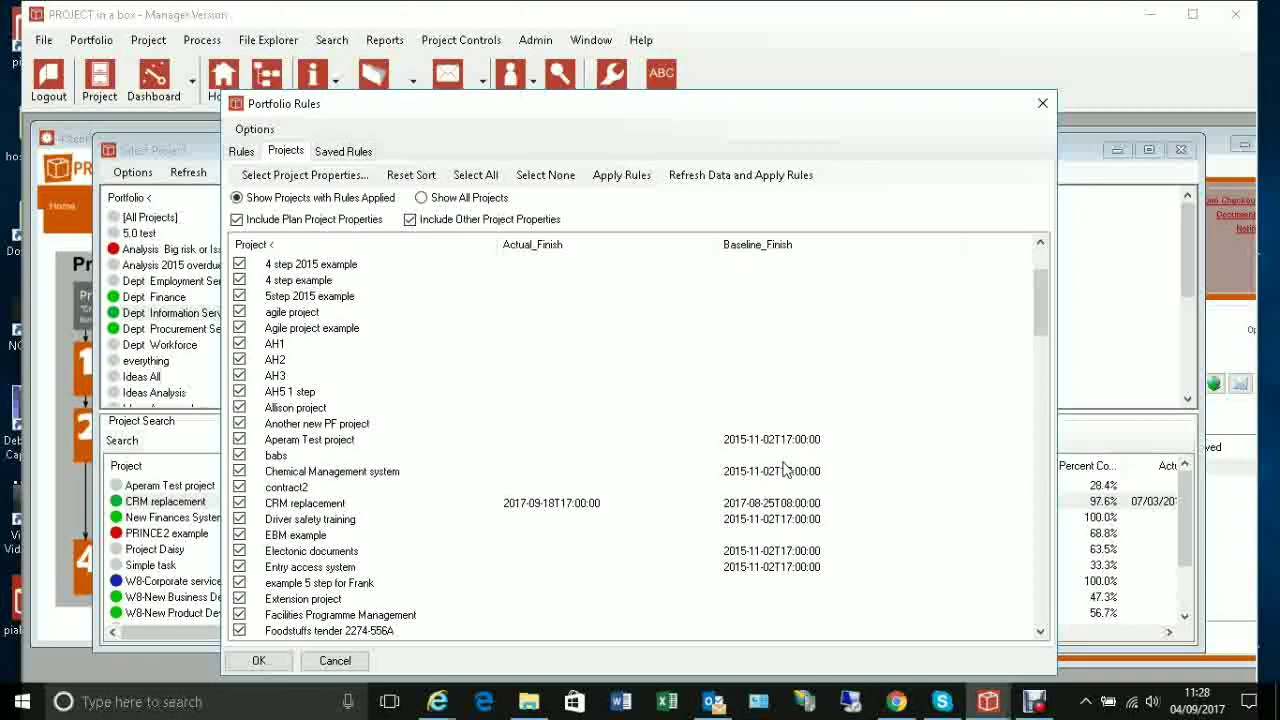
Add a new portfolio rule, enable it and enter Past Baseline as its name
{"action": "left_click", "coordinate": [242, 152]}
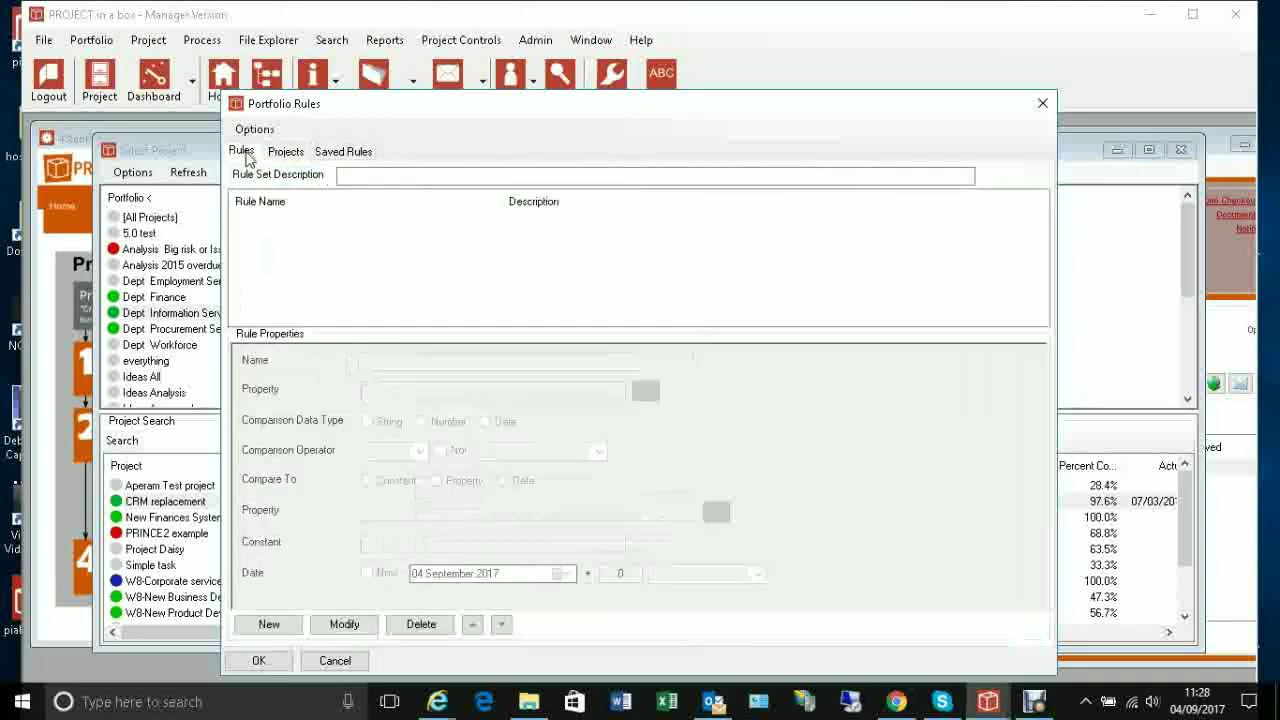
{"action": "left_click", "coordinate": [272, 625]}
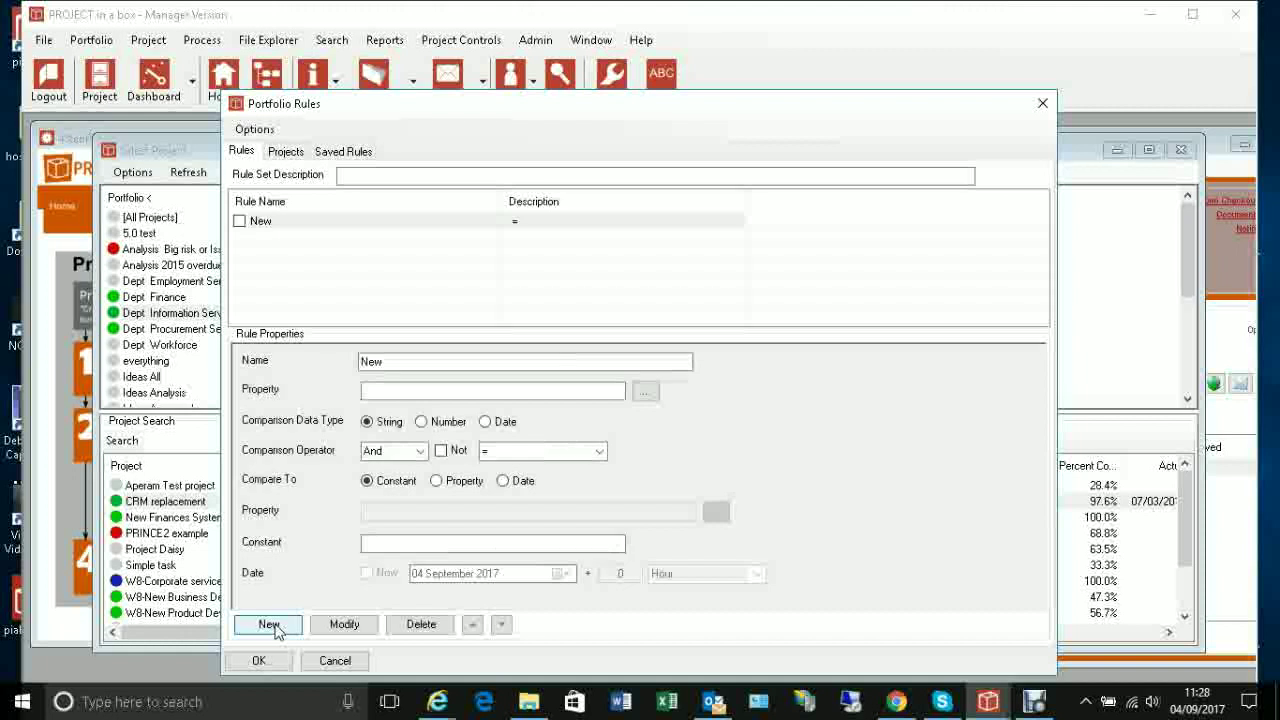
{"action": "left_click", "coordinate": [271, 229]}
{"action": "left_click", "coordinate": [340, 626]}
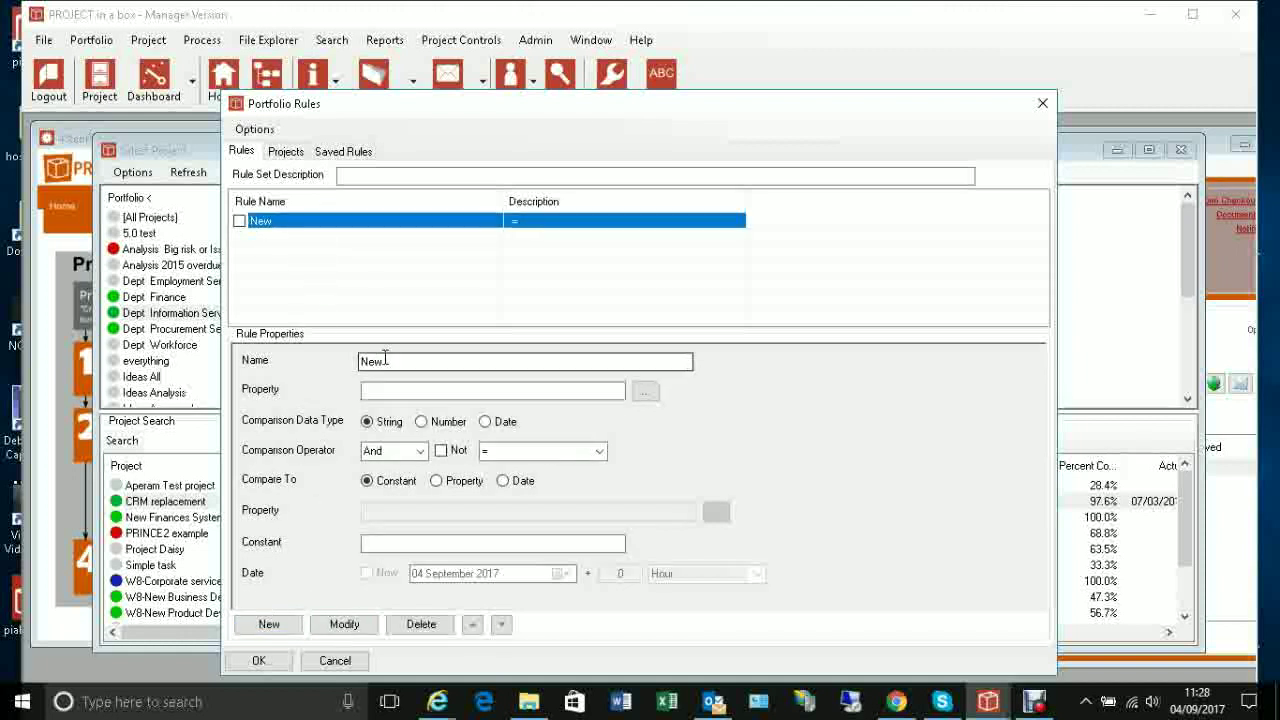
{"action": "left_click_drag", "start_coordinate": [400, 366], "coordinate": [343, 365]}
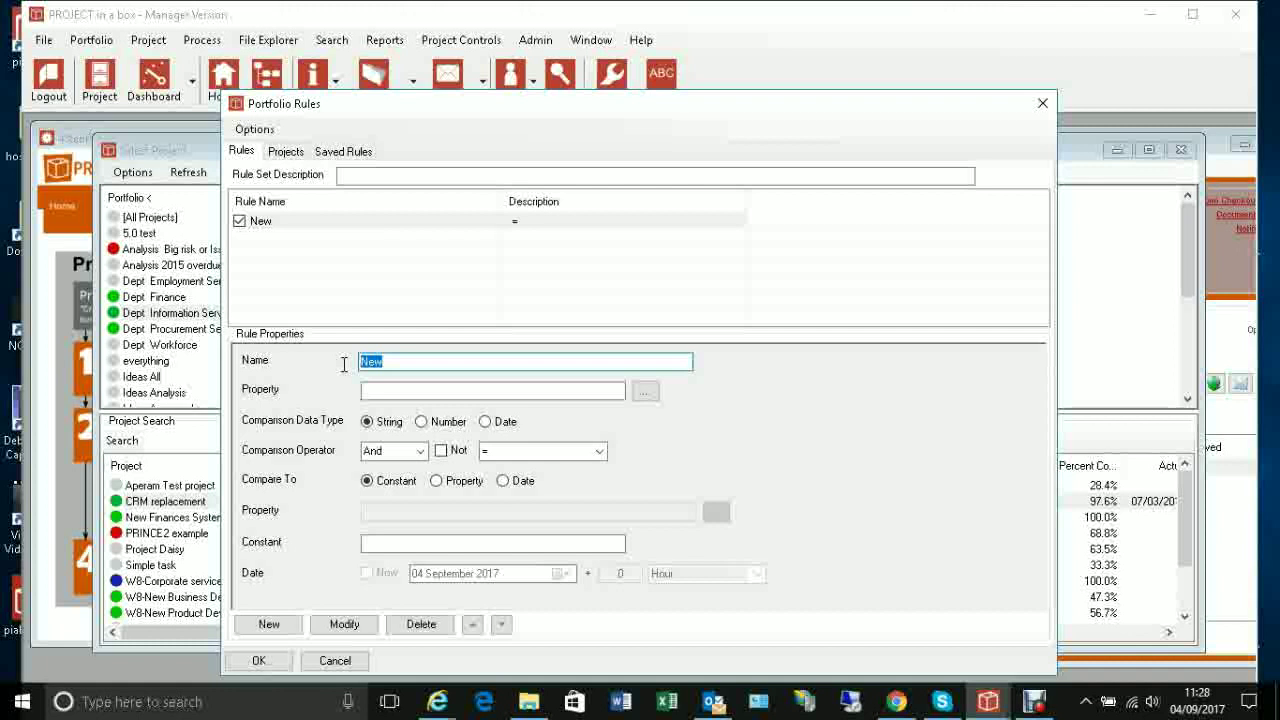
{"action": "type", "text": "Past Baseline"}
Set the rule's property to Actual_Finish and its comparison data type to Date
{"action": "left_click", "coordinate": [645, 394]}
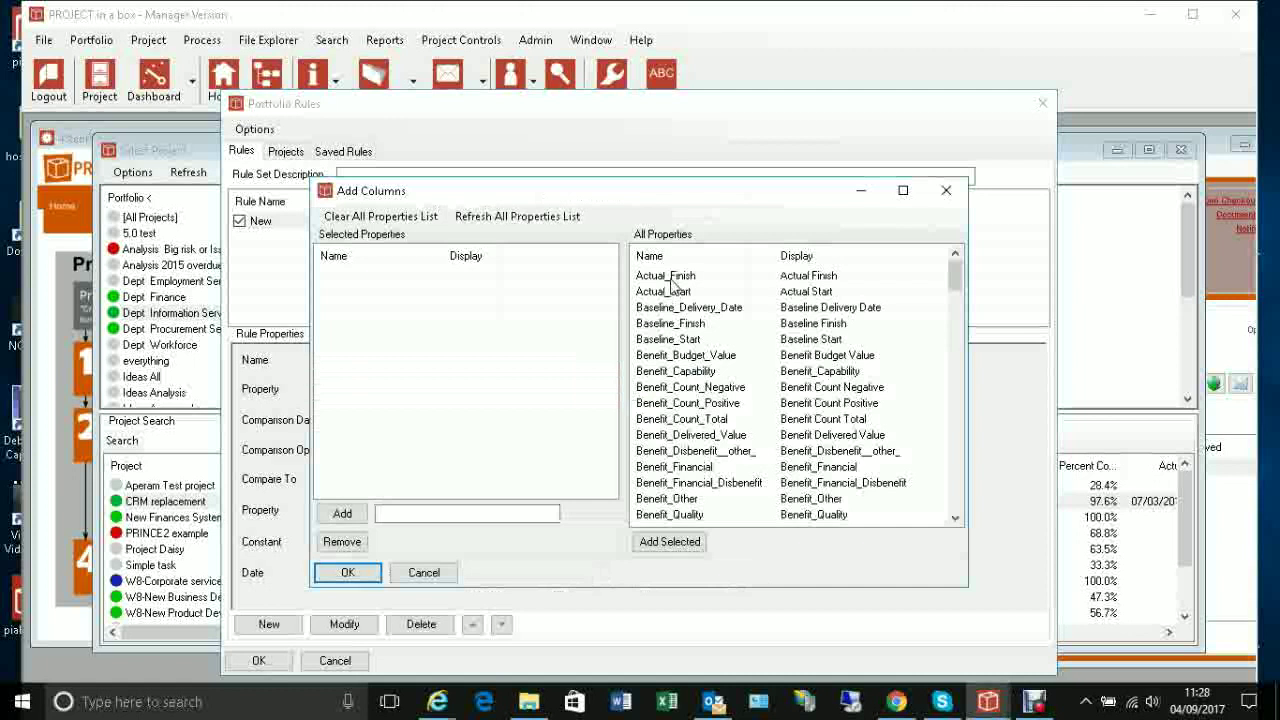
{"action": "left_click", "coordinate": [670, 278]}
{"action": "left_click", "coordinate": [670, 541]}
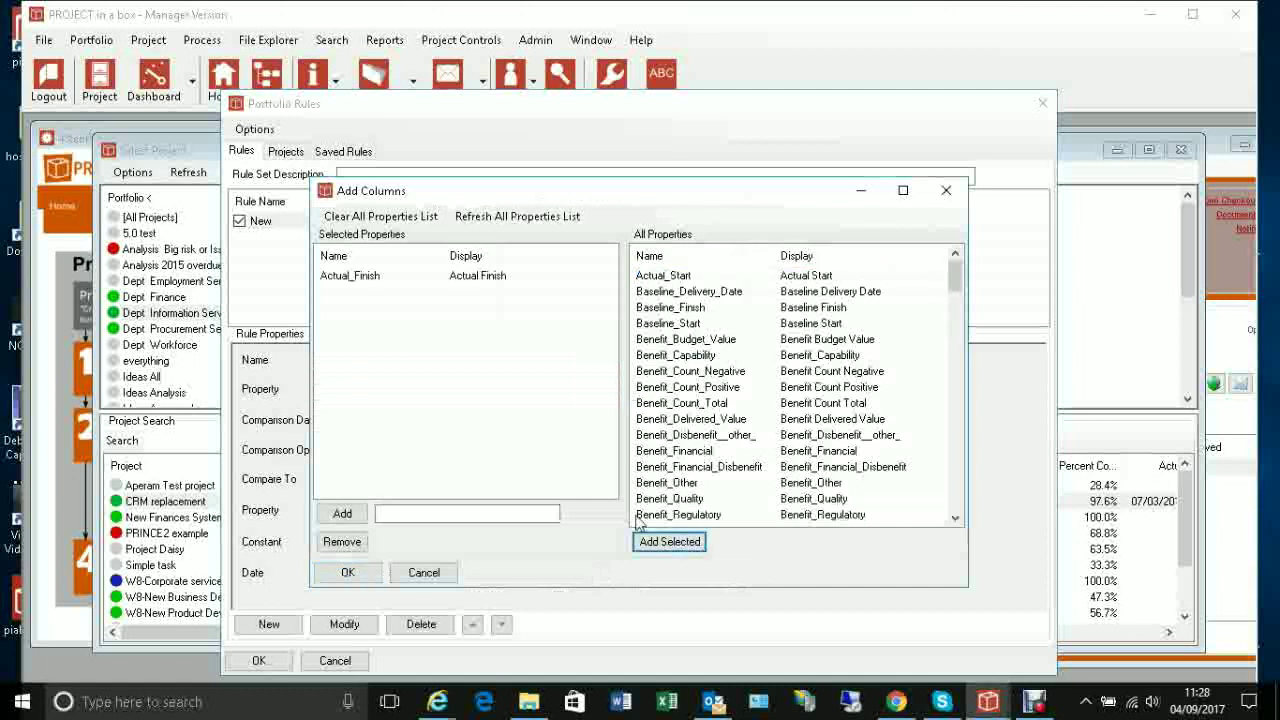
{"action": "left_click", "coordinate": [348, 572]}
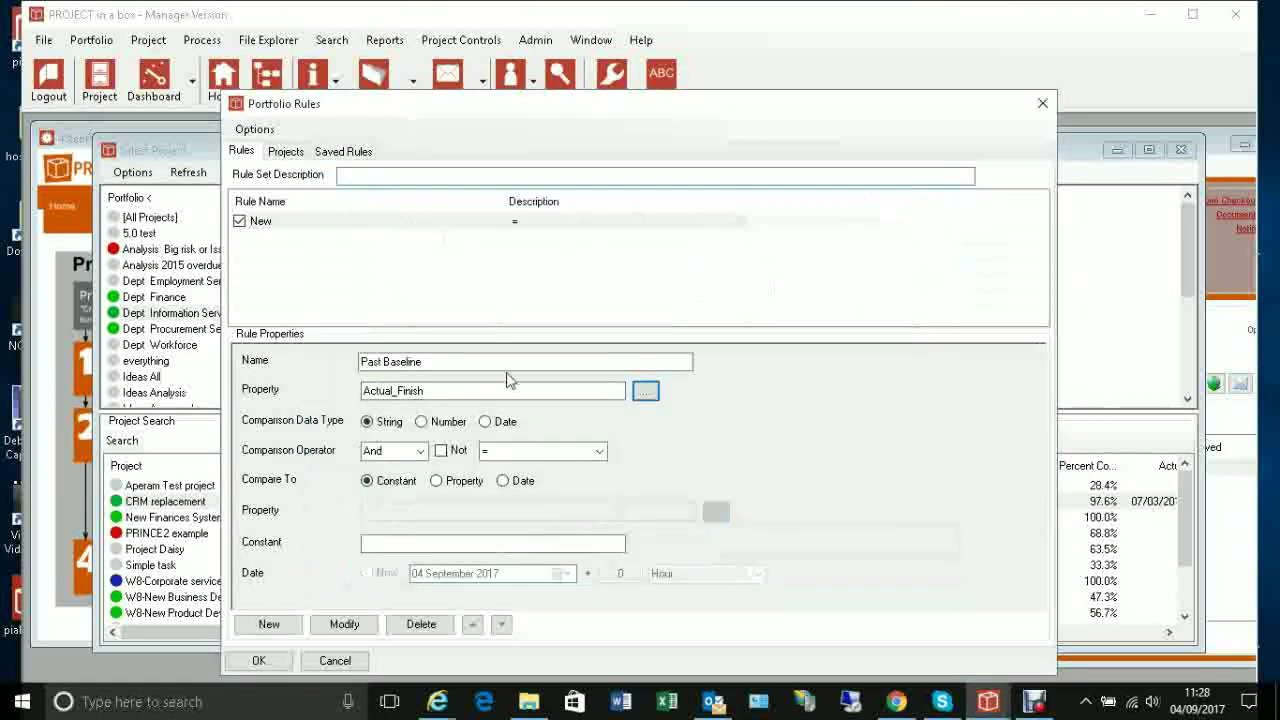
{"action": "left_click", "coordinate": [487, 424]}
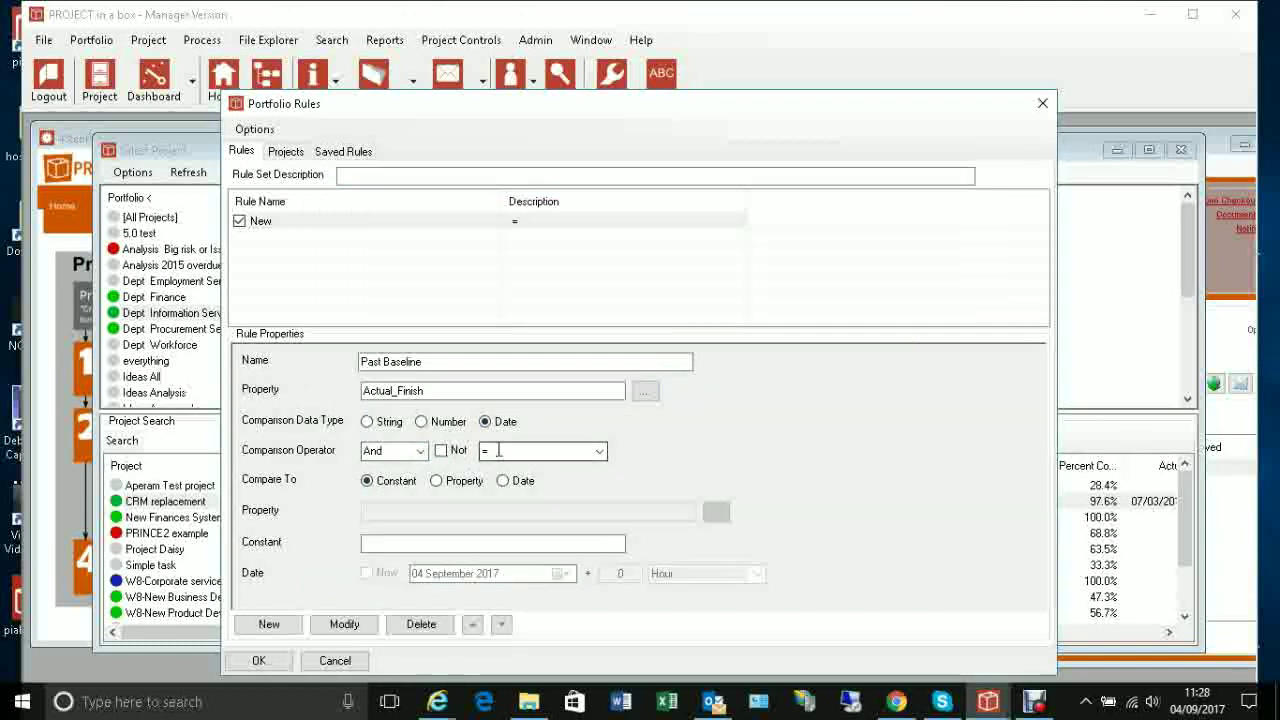
Set the Past Baseline rule's comparison operator to > and make it compare to a property
{"action": "left_click", "coordinate": [598, 452]}
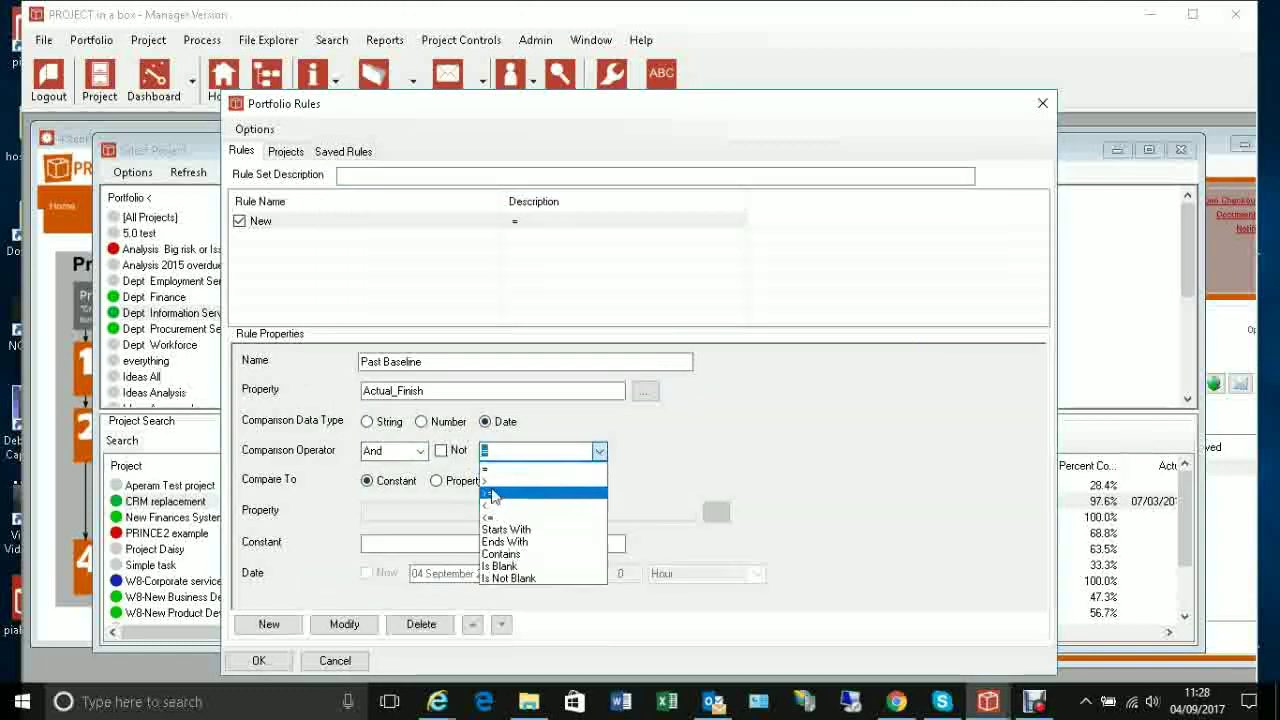
{"action": "left_click", "coordinate": [491, 484]}
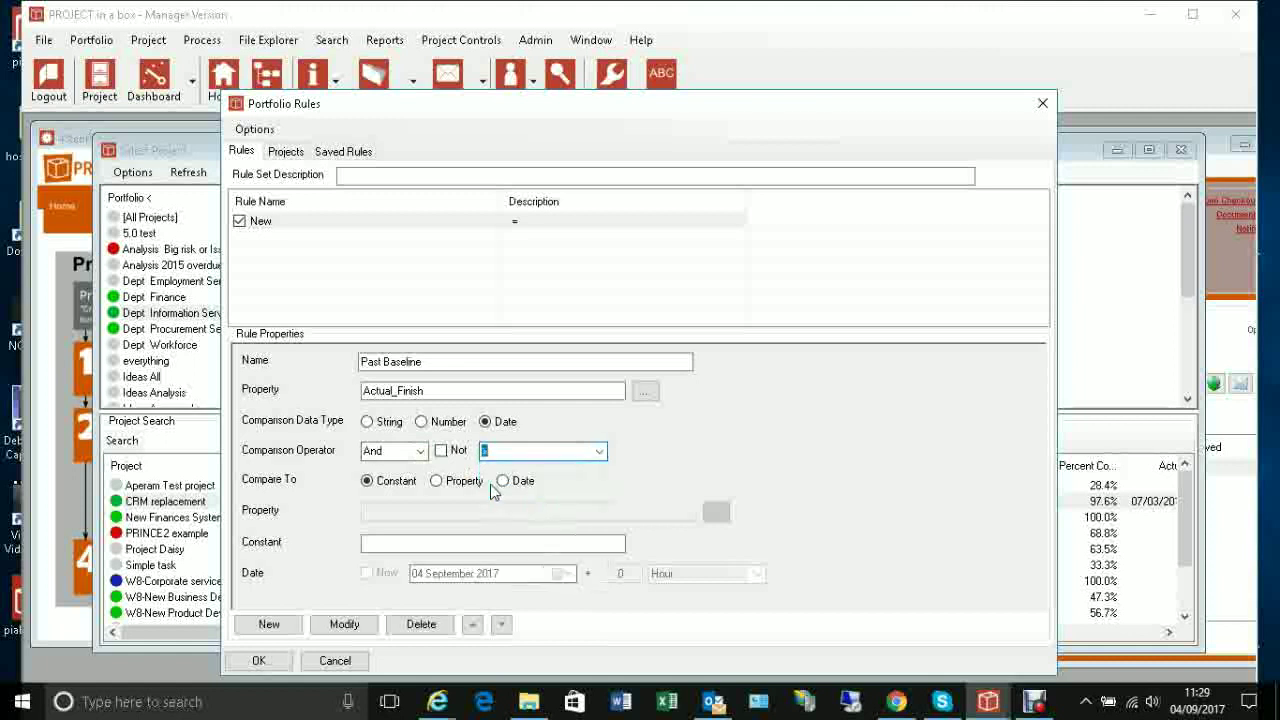
{"action": "left_click", "coordinate": [504, 481]}
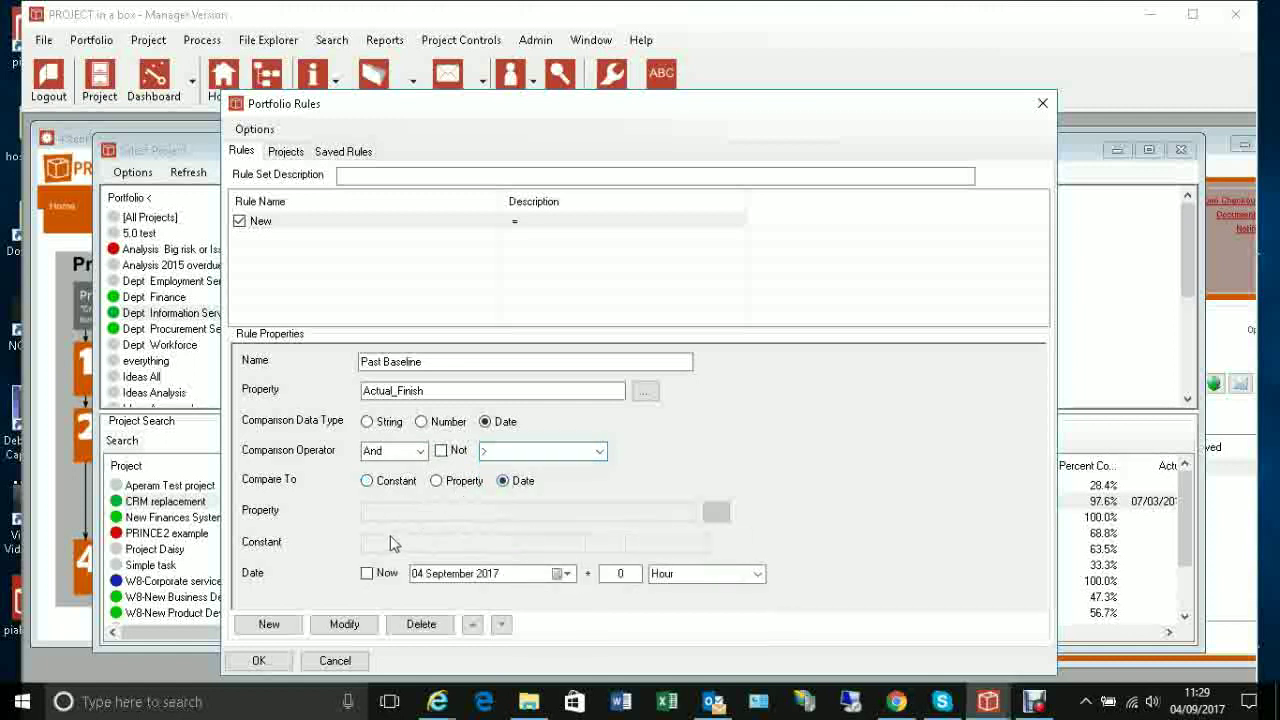
{"action": "left_click", "coordinate": [436, 481]}
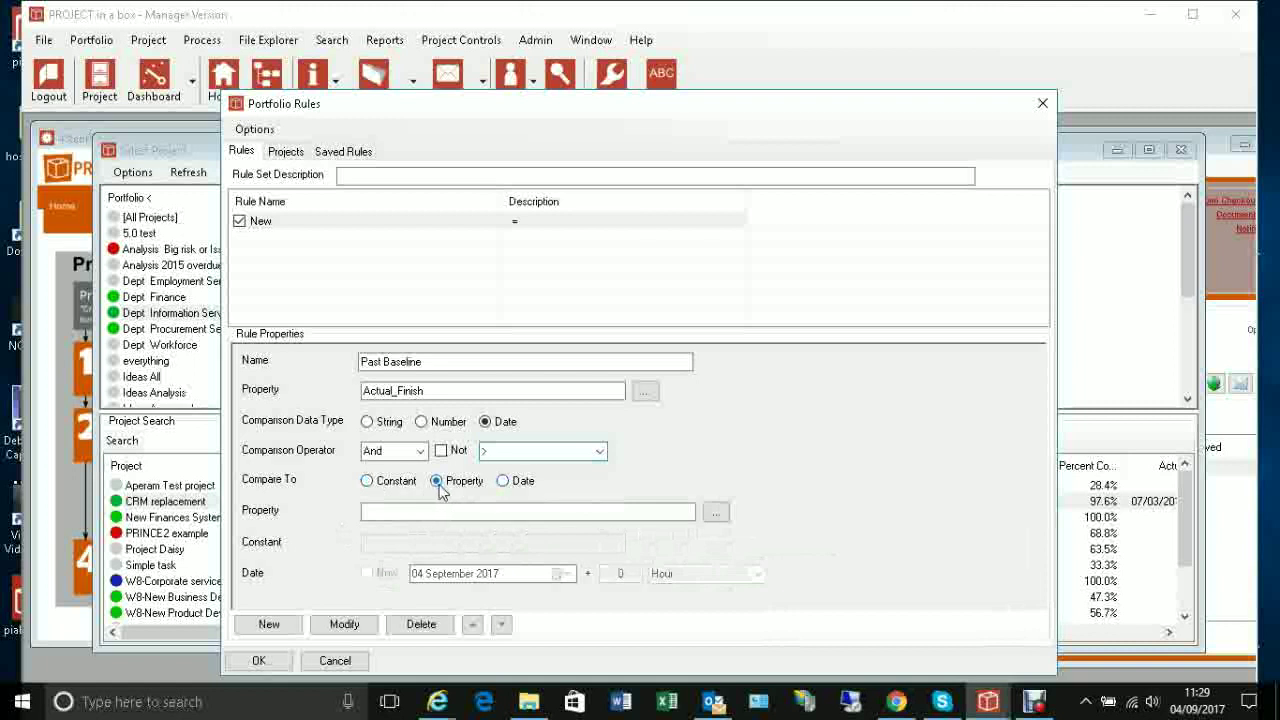
Choose Baseline_Finish as the property to compare to, and apply the modified settings to the rule
{"action": "left_click", "coordinate": [716, 511]}
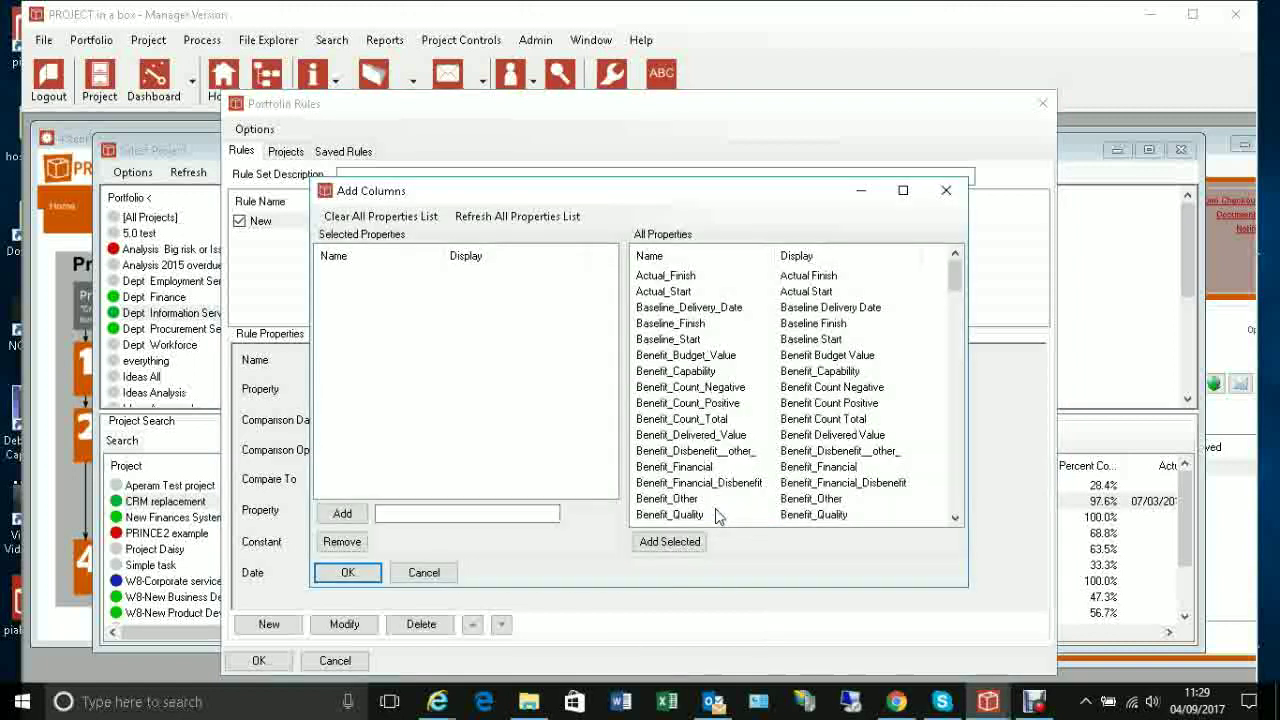
{"action": "left_click", "coordinate": [670, 323]}
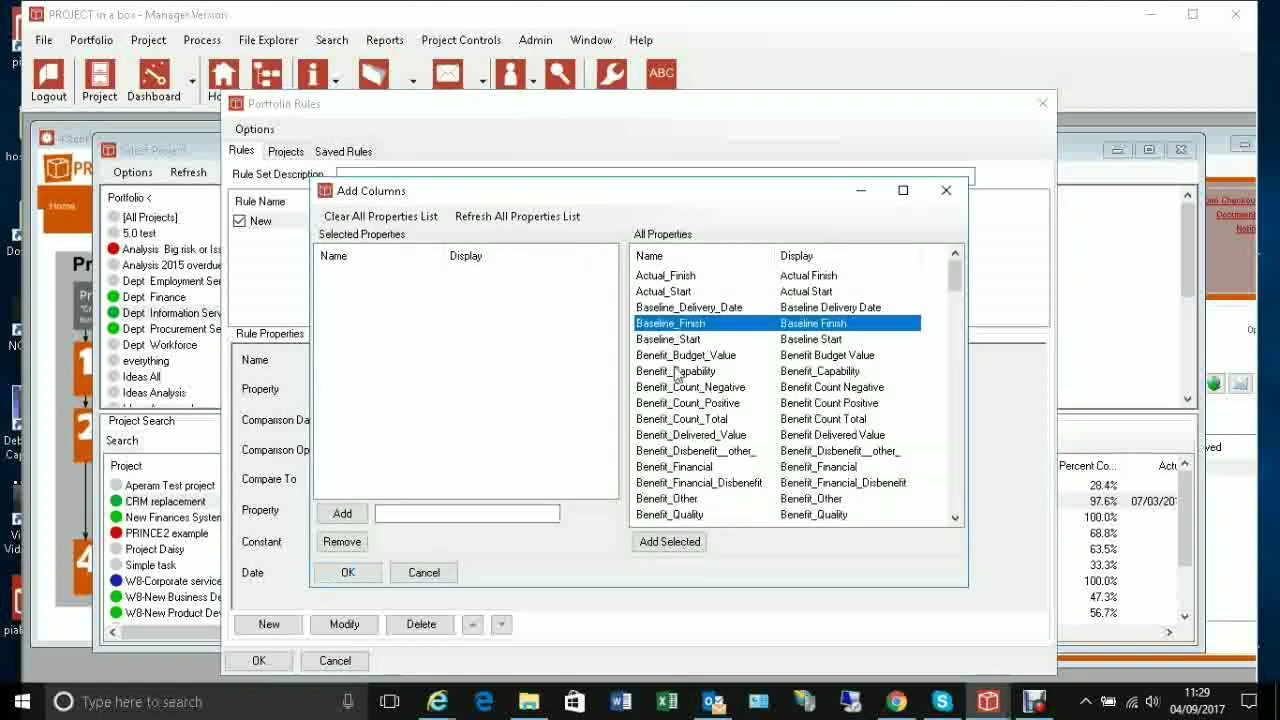
{"action": "left_click", "coordinate": [670, 541]}
{"action": "left_click", "coordinate": [372, 573]}
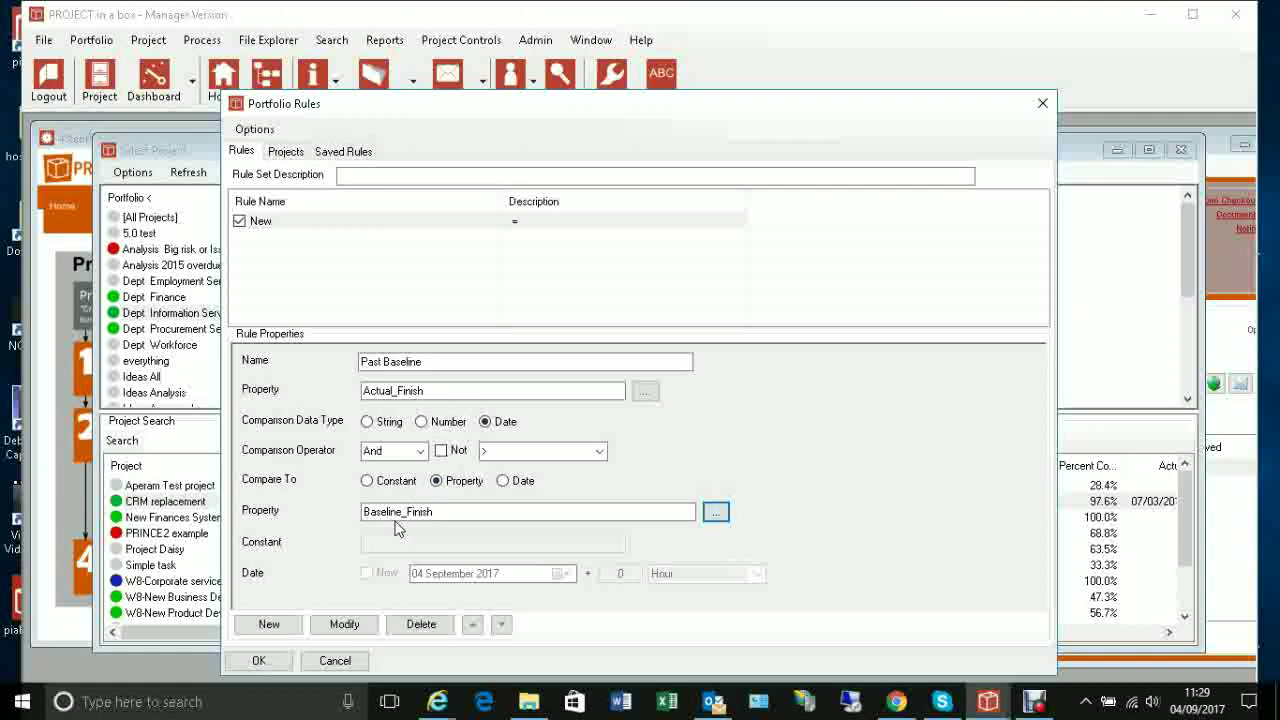
{"action": "left_click", "coordinate": [344, 624]}
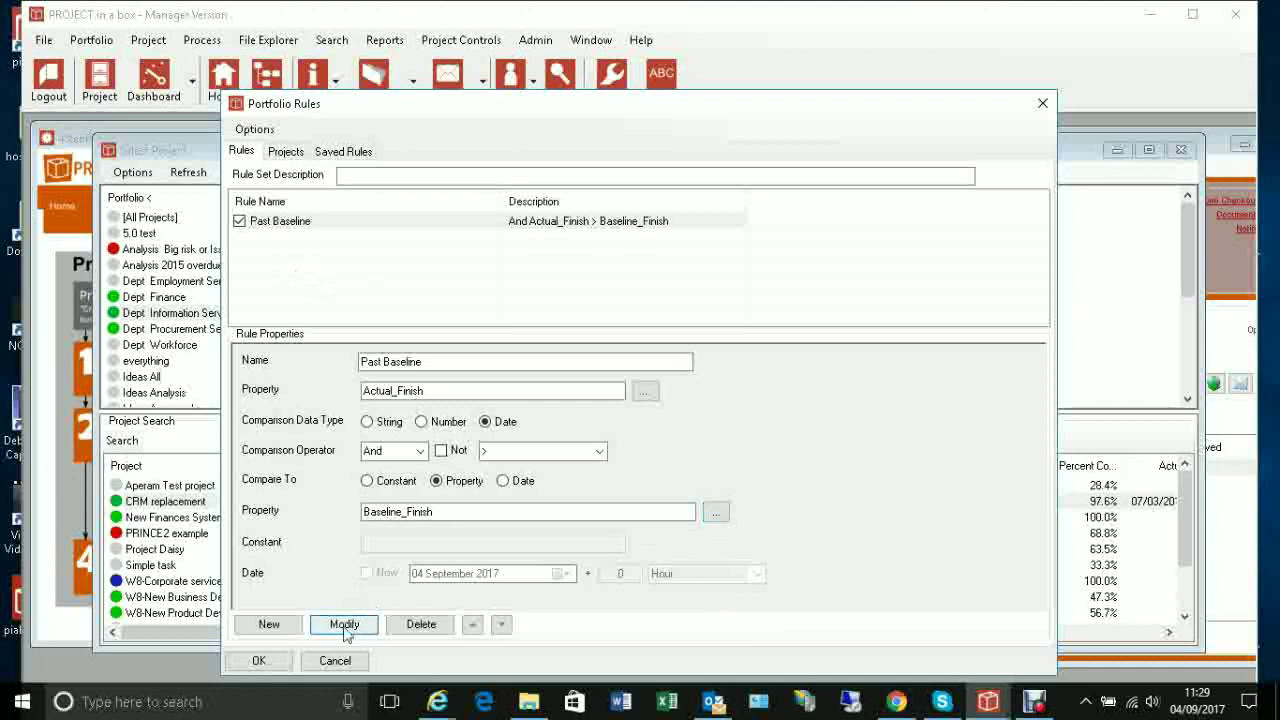
Check the projects matched by the Past Baseline rule, and accept the portfolio rules, closing portfolio management
{"action": "left_click", "coordinate": [285, 152]}
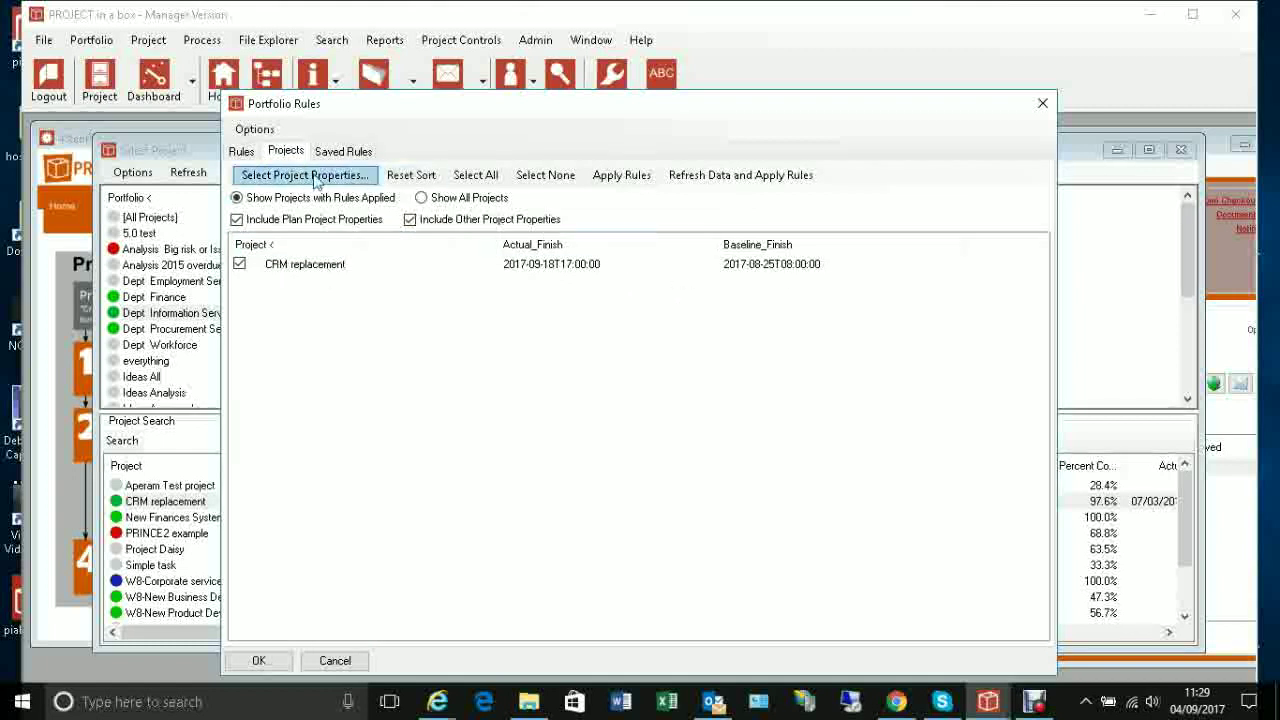
{"action": "left_click", "coordinate": [241, 151]}
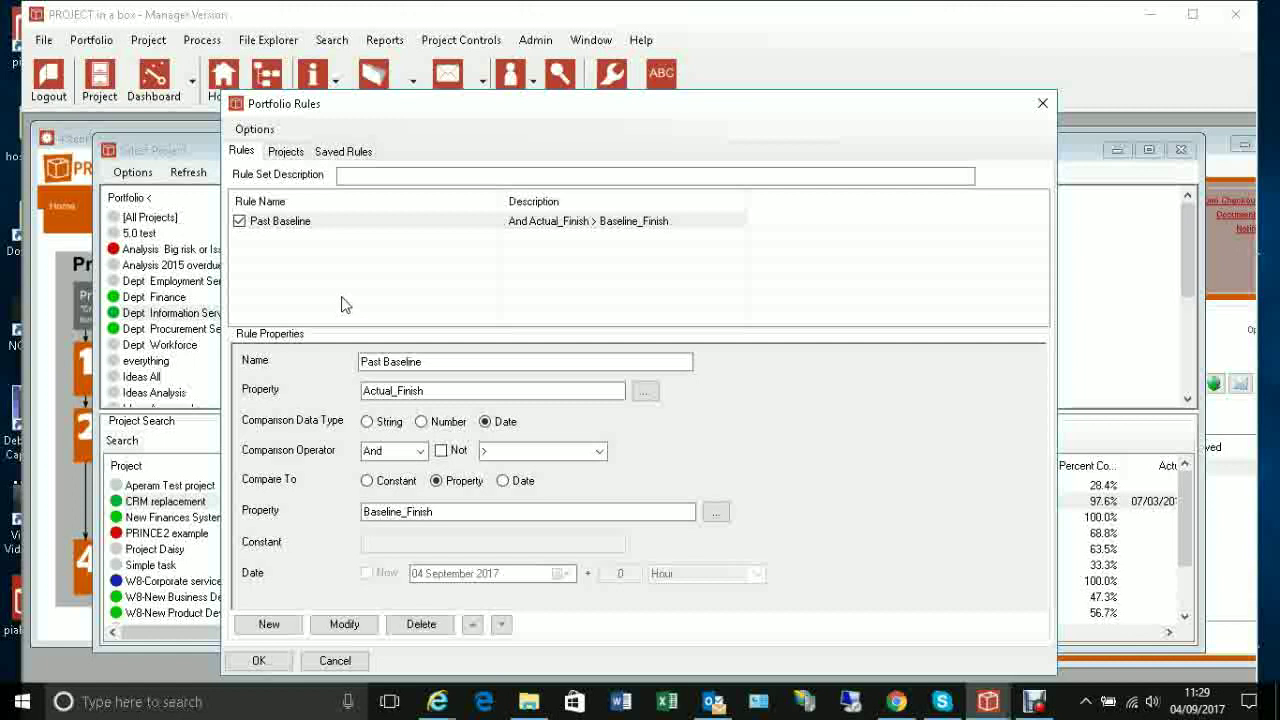
{"action": "left_click", "coordinate": [266, 664]}
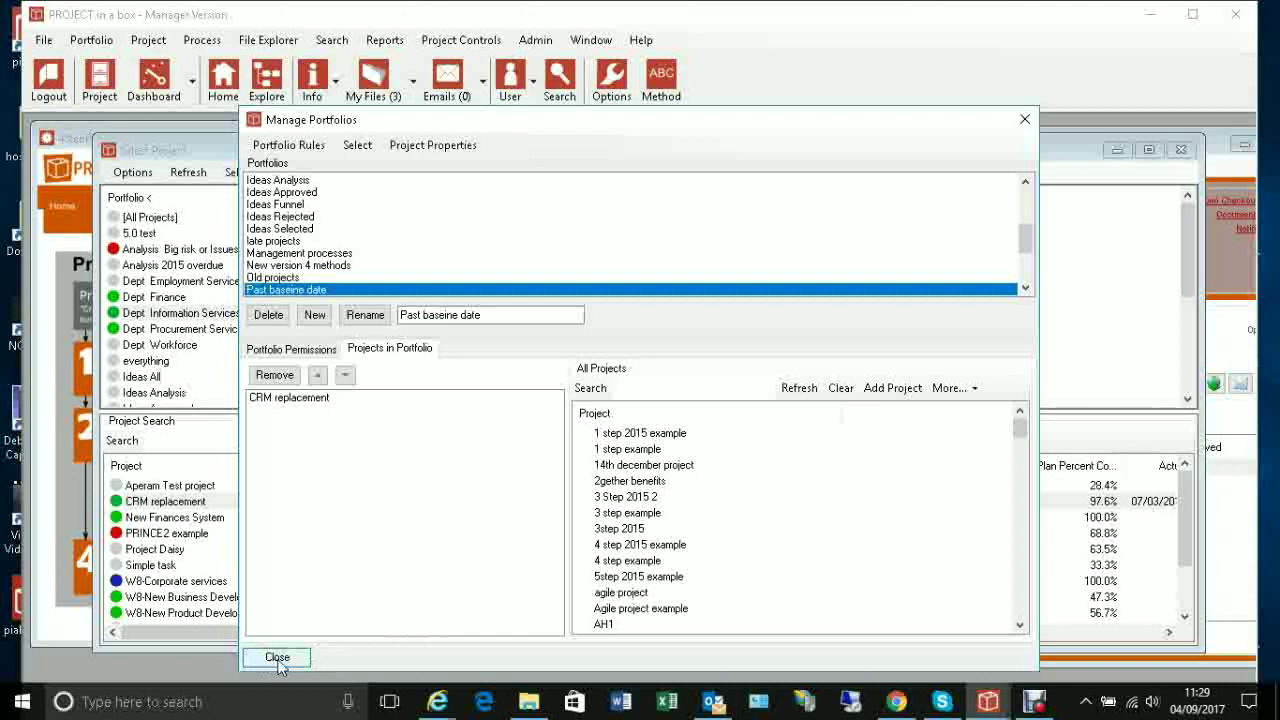
{"action": "left_click", "coordinate": [277, 658]}
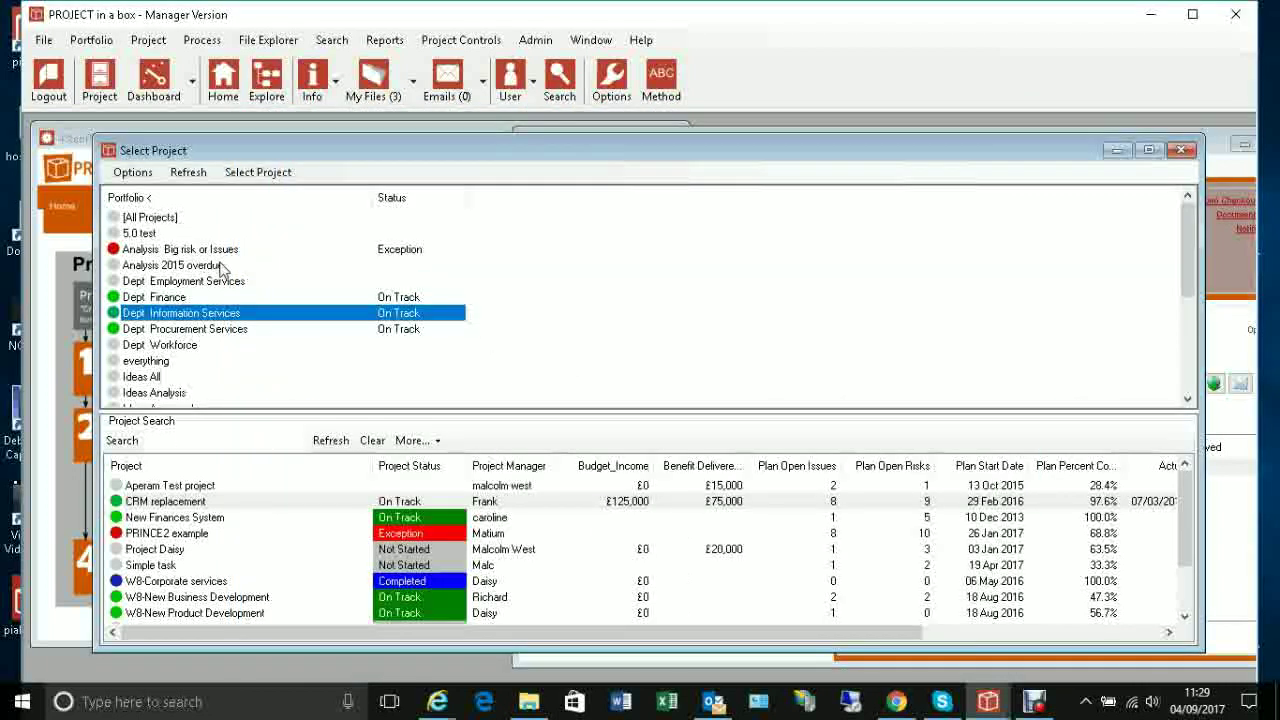
Refresh the portfolio list in project selection and show the projects of the Past baseine date portfolio
{"action": "scroll", "coordinate": [222, 272], "scroll_direction": "down", "scroll_amount": 4}
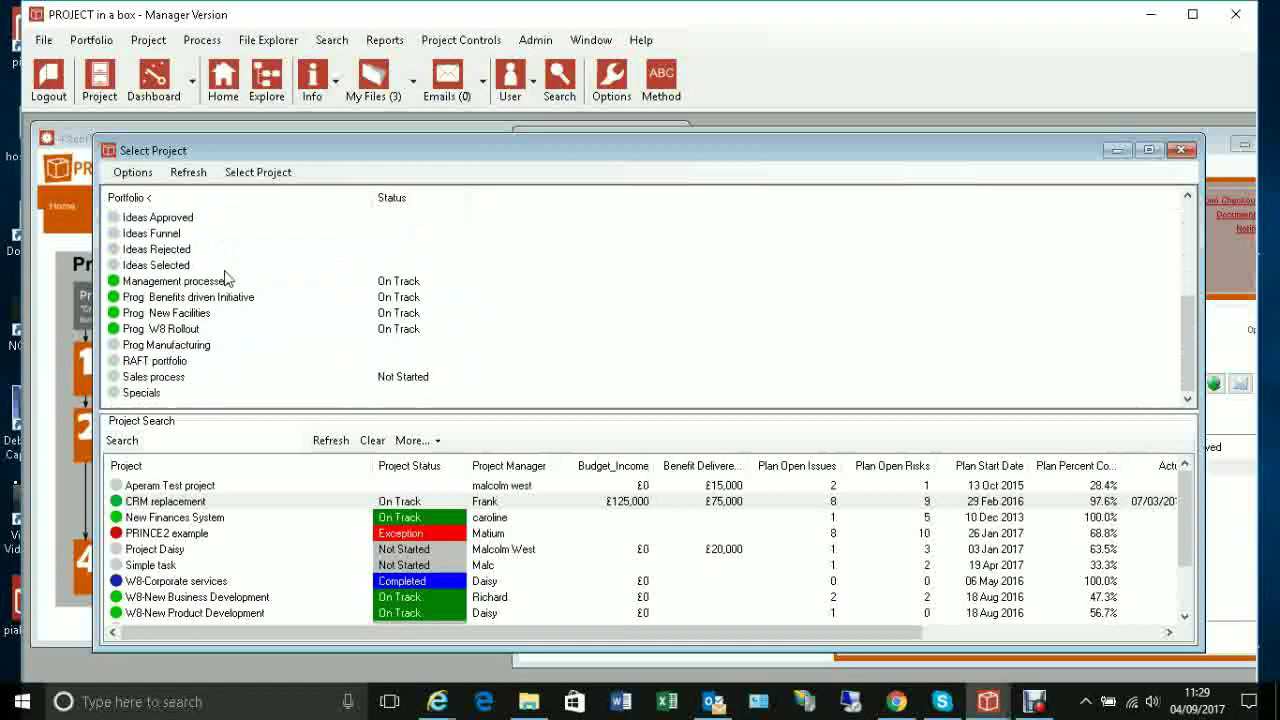
{"action": "left_click", "coordinate": [190, 174]}
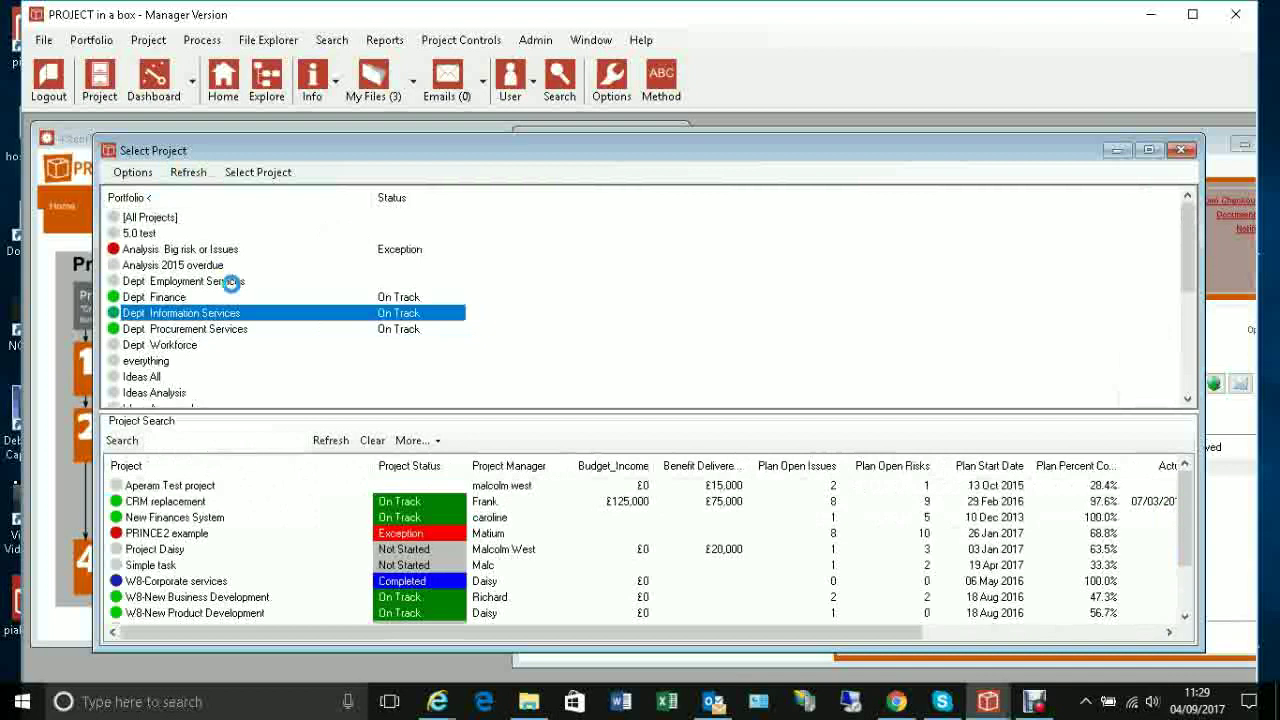
{"action": "scroll", "coordinate": [240, 289], "scroll_direction": "down", "scroll_amount": 3}
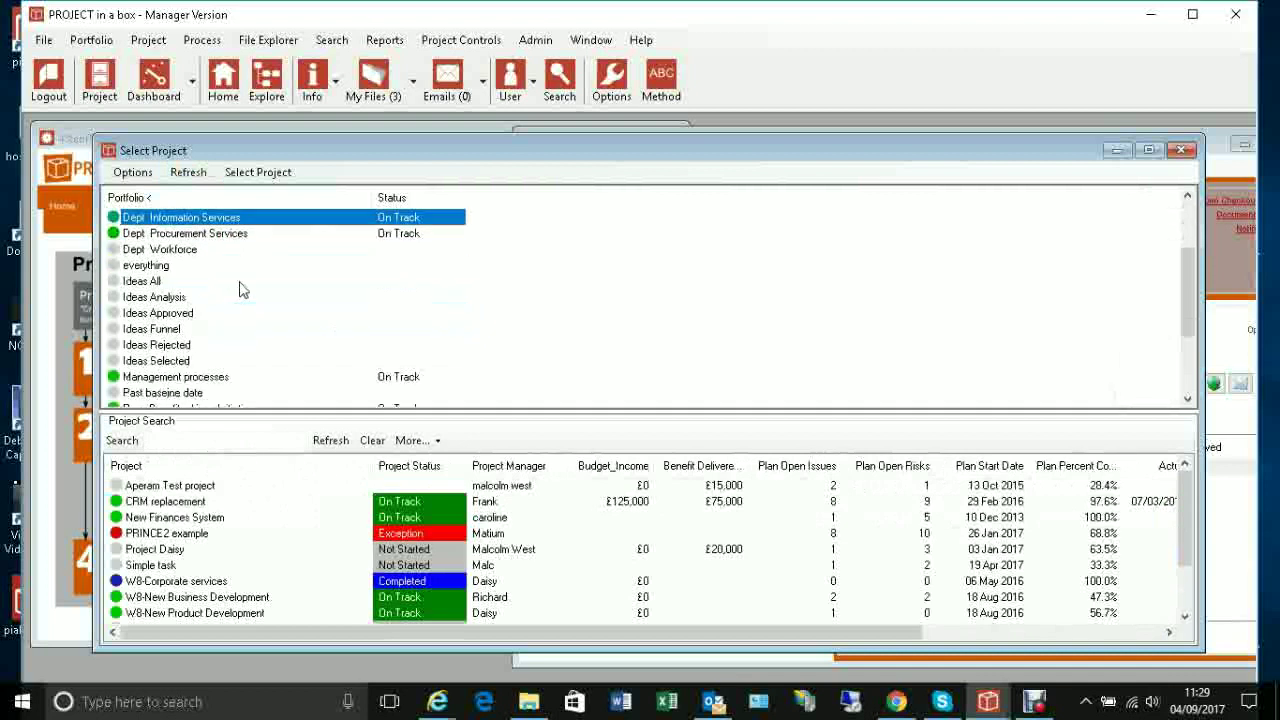
{"action": "scroll", "coordinate": [240, 289], "scroll_direction": "down", "scroll_amount": 2}
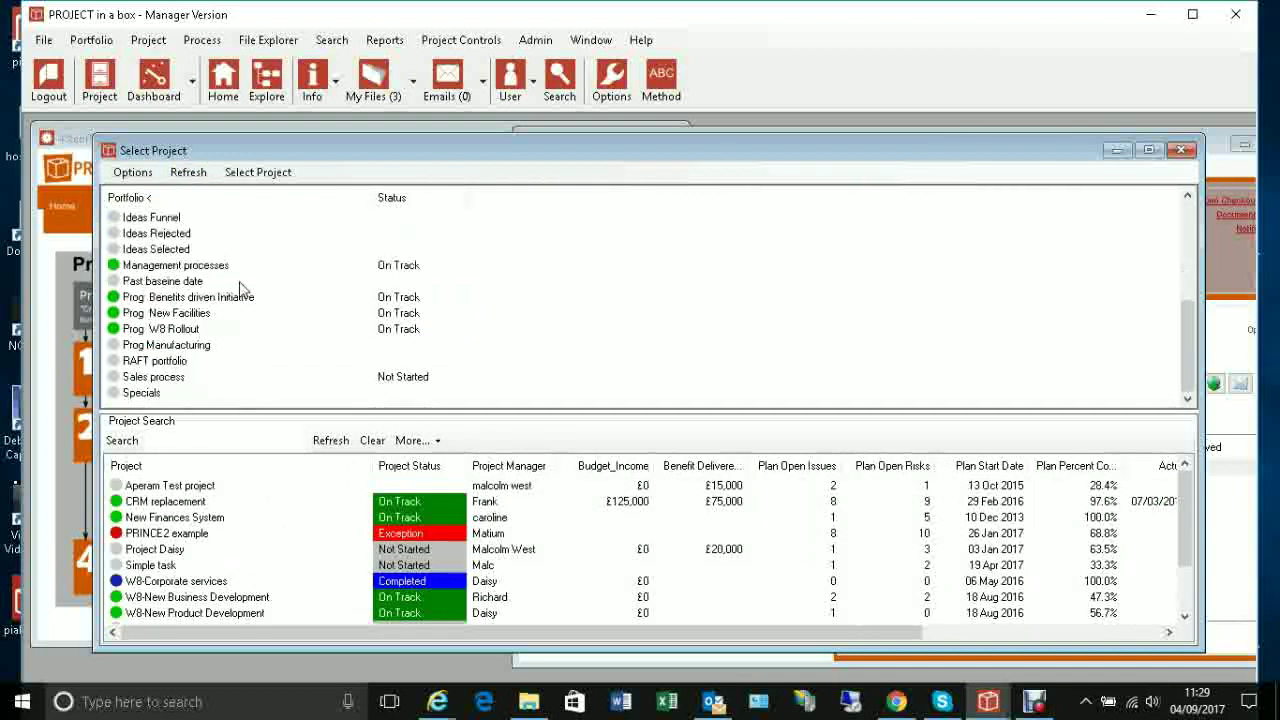
{"action": "left_click", "coordinate": [190, 282]}
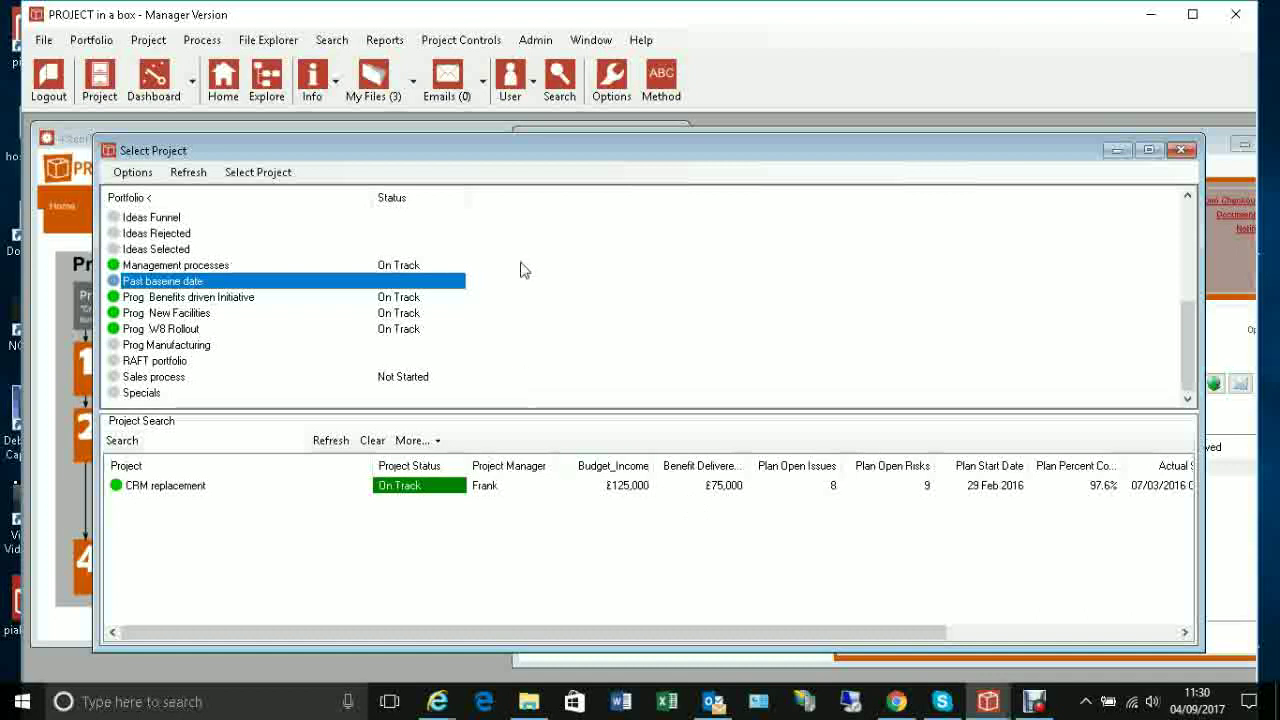
Run the portfolio rules from the project selection window, and close that window
{"action": "left_click", "coordinate": [151, 175]}
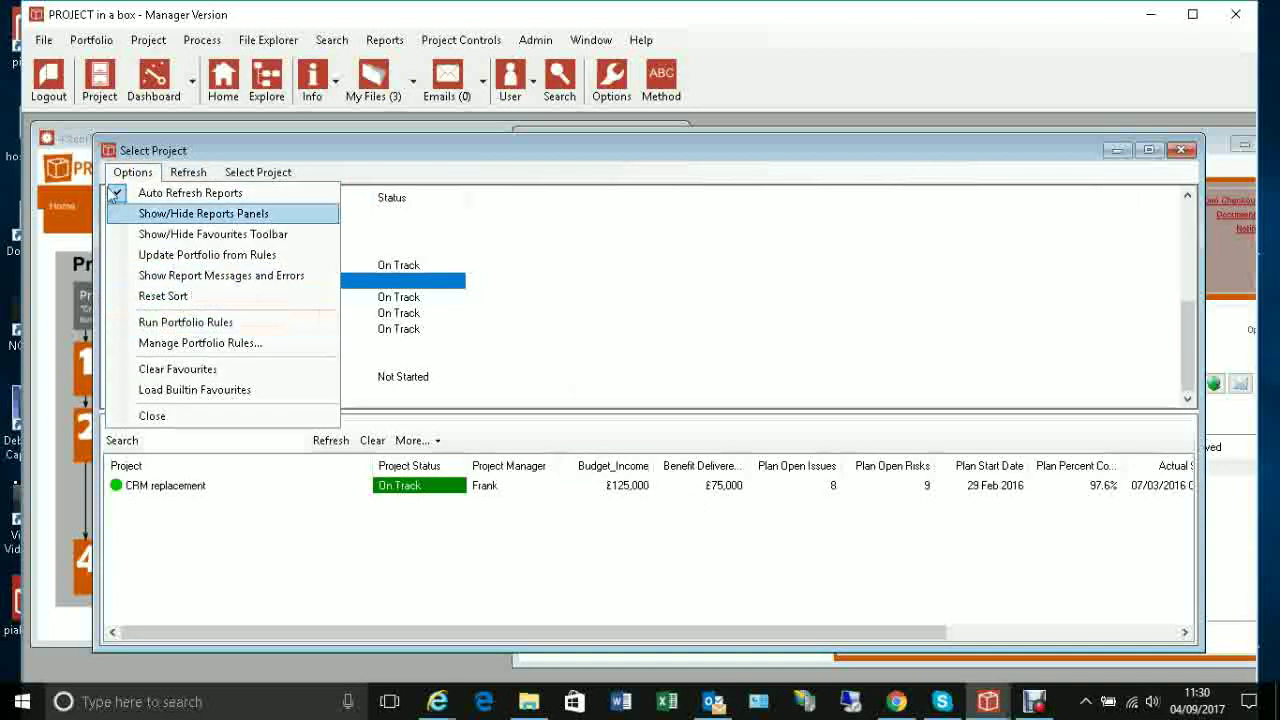
{"action": "left_click", "coordinate": [183, 323]}
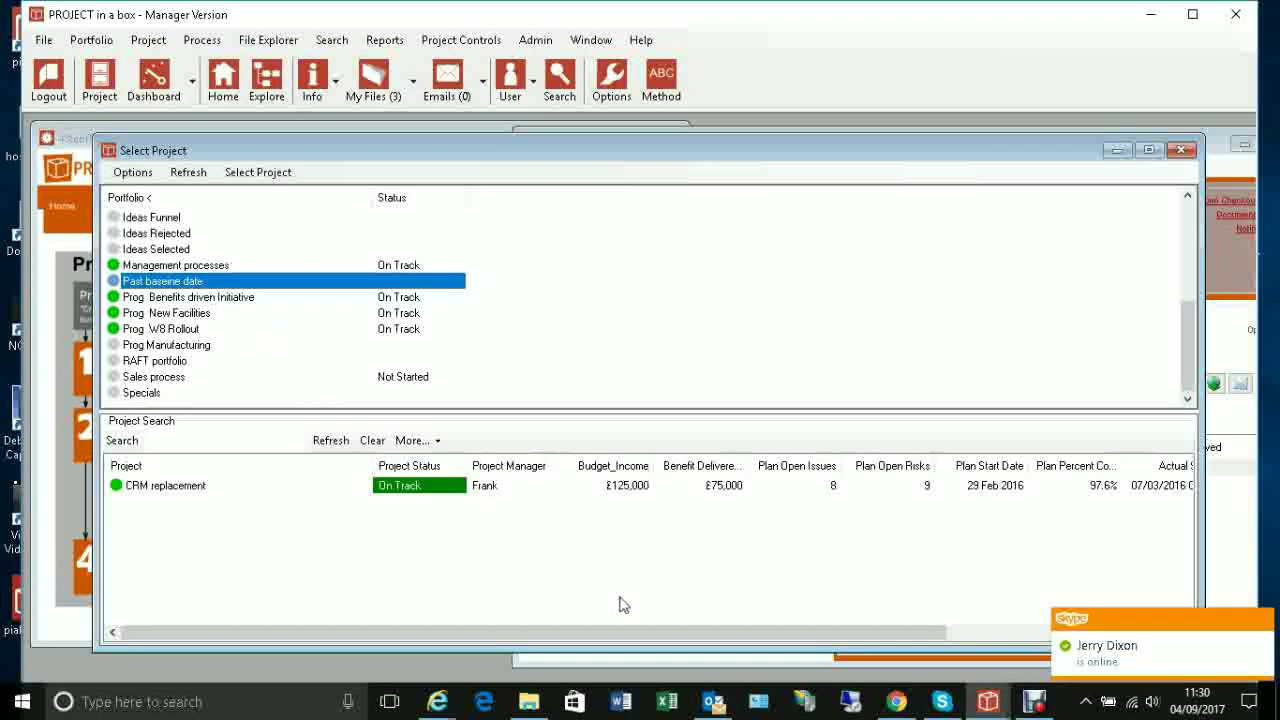
{"action": "left_click_drag", "start_coordinate": [592, 628], "coordinate": [437, 623]}
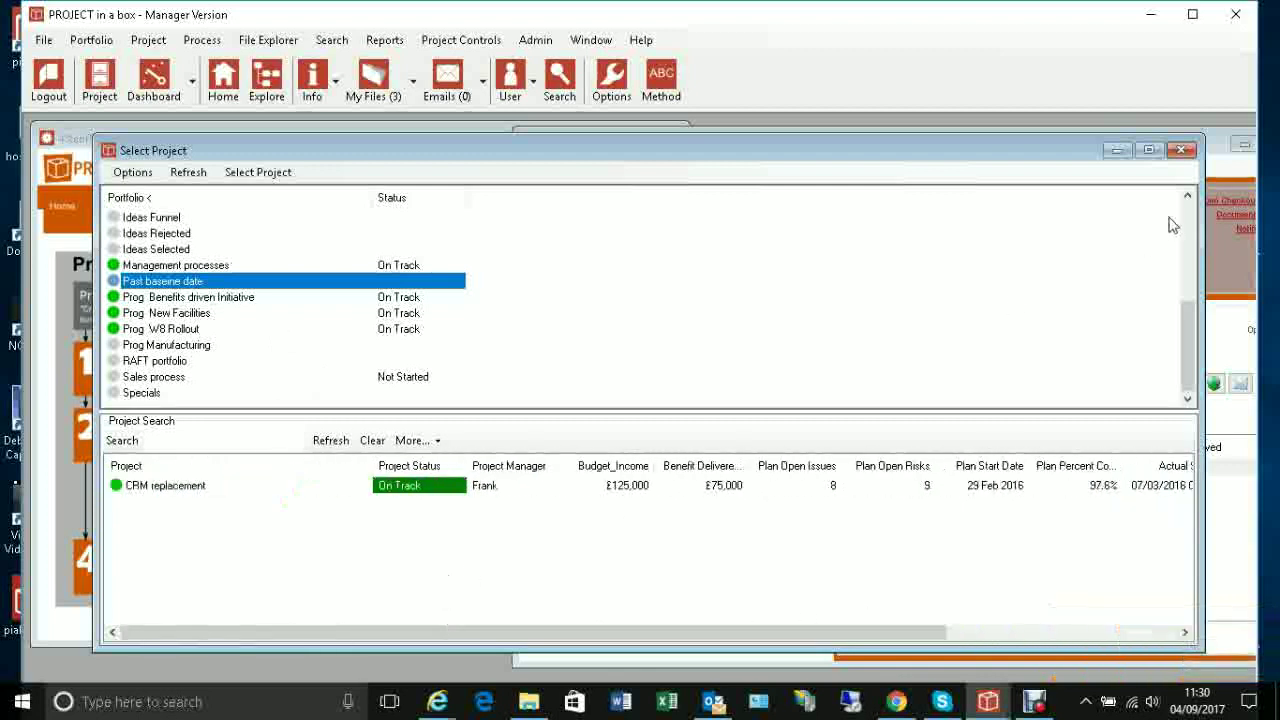
{"action": "left_click", "coordinate": [1183, 153]}
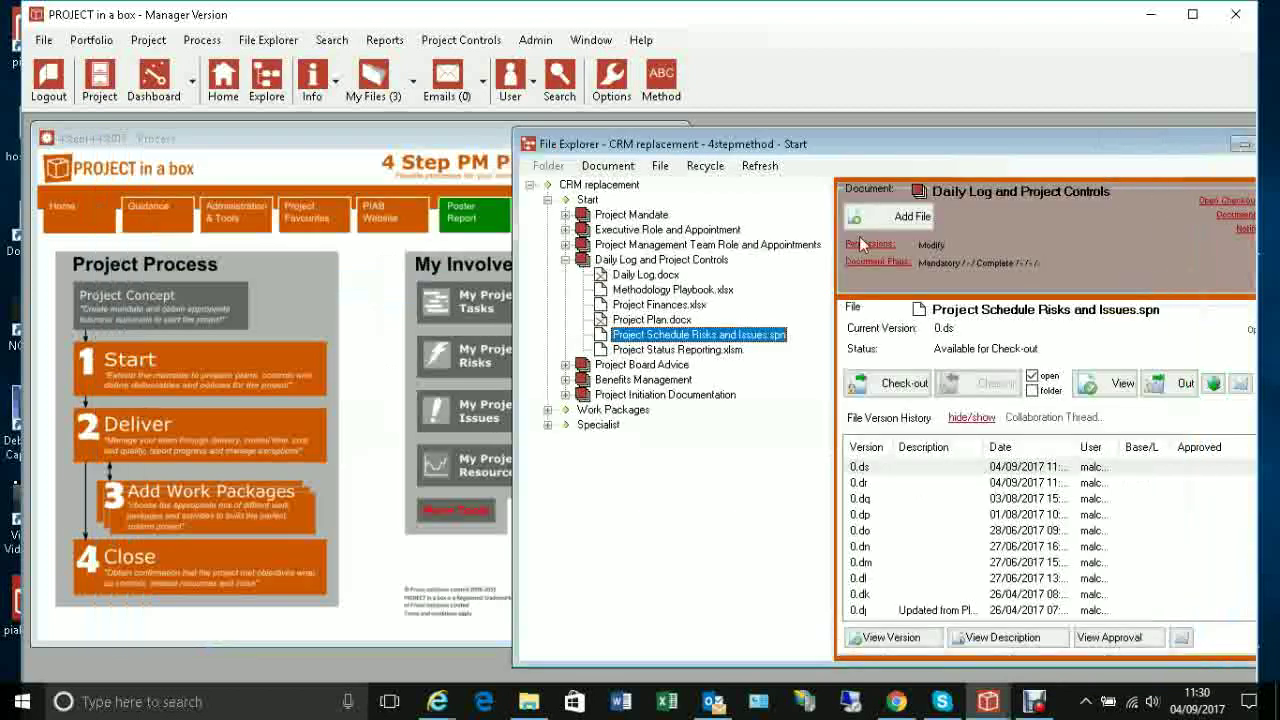